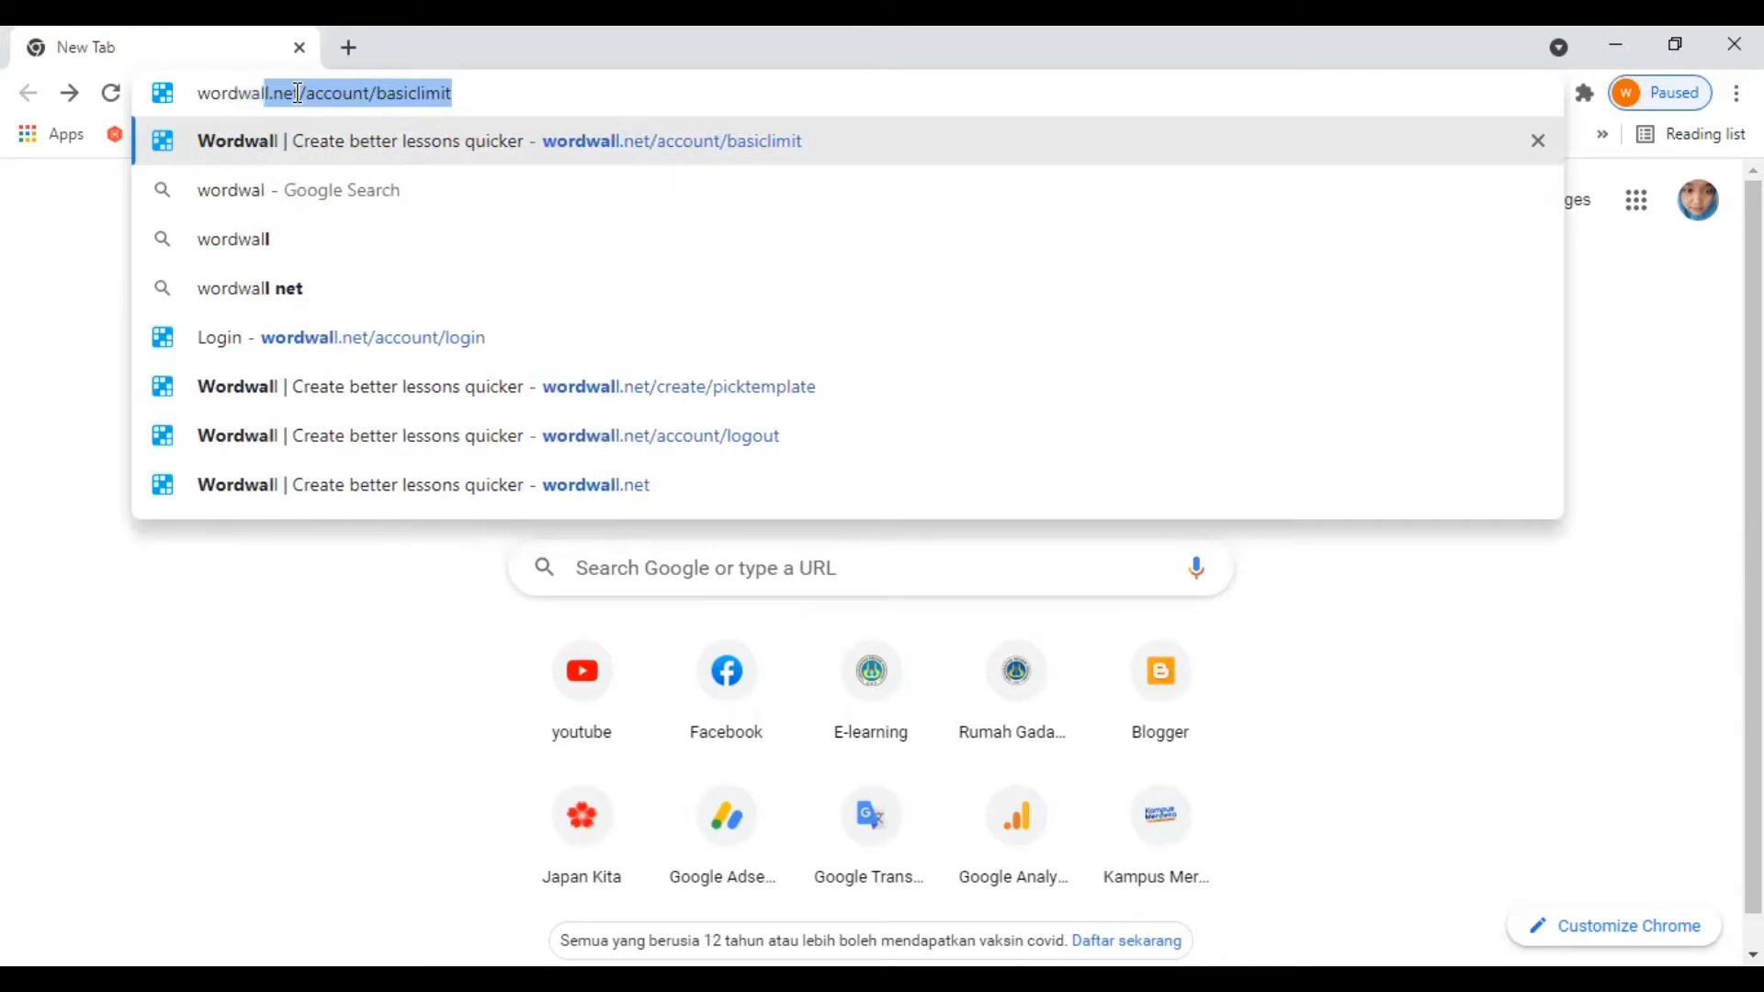
Step: Go to wordwall.net and log in with the teacher's university Google account
{"action": "type", "text": ".net"}
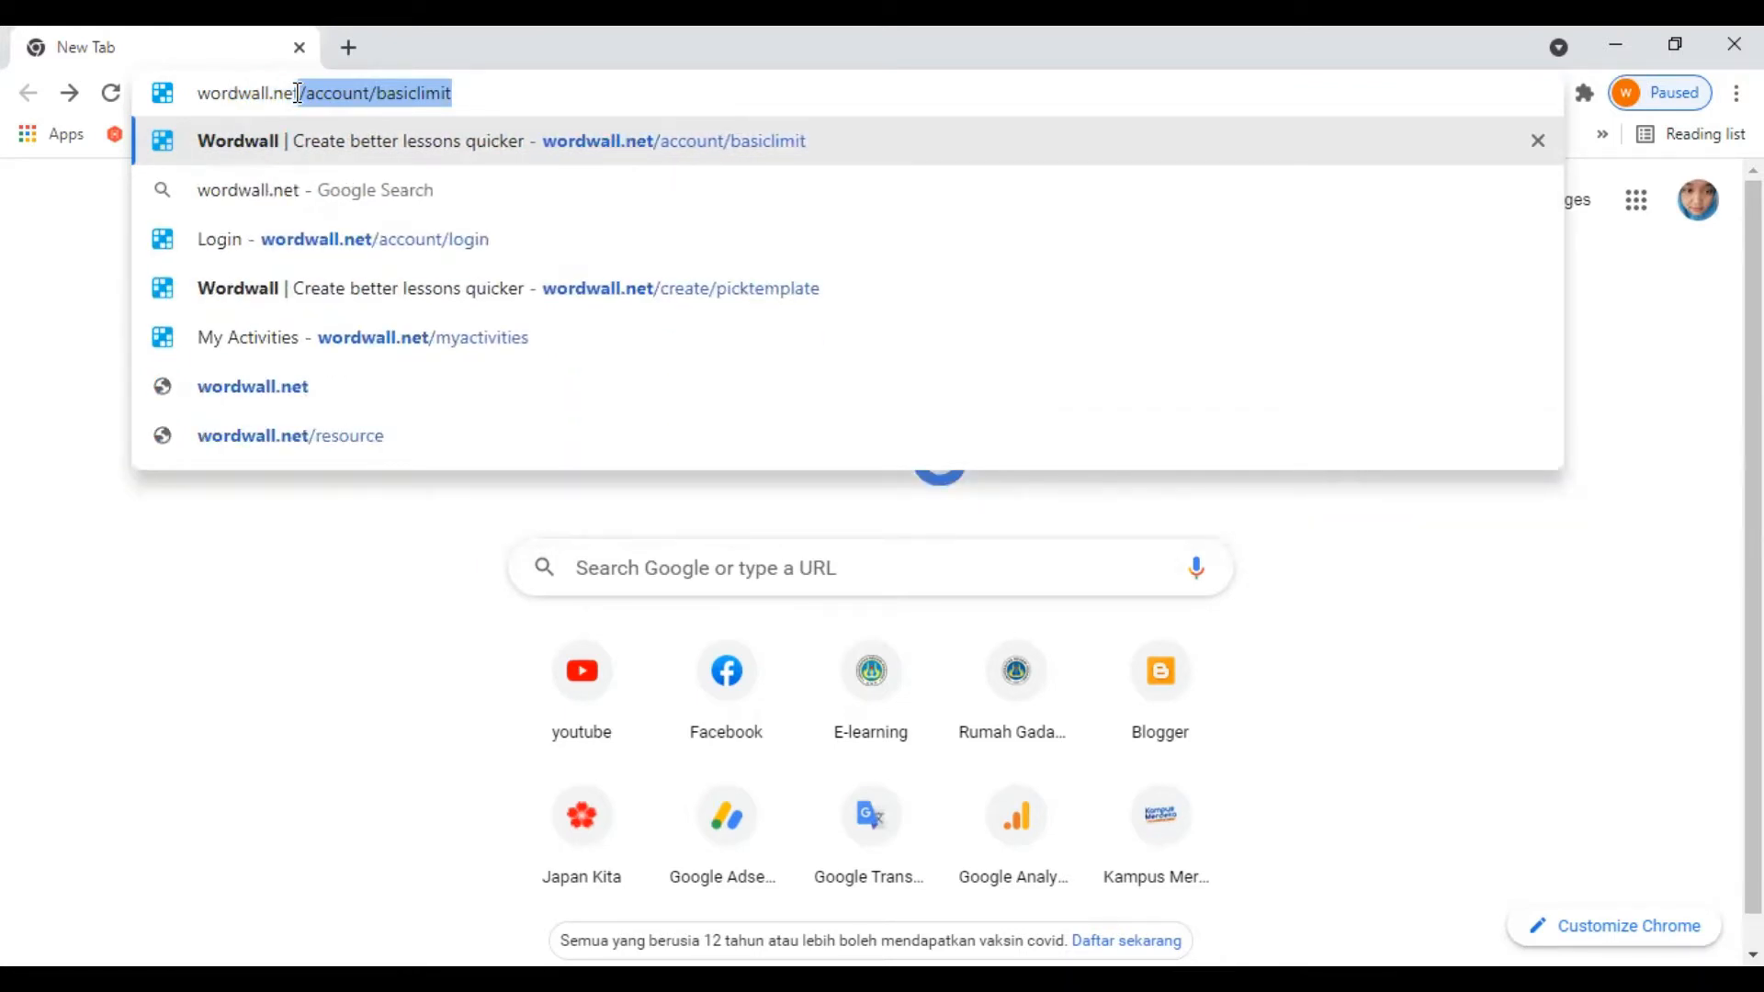
{"action": "key", "text": "Return"}
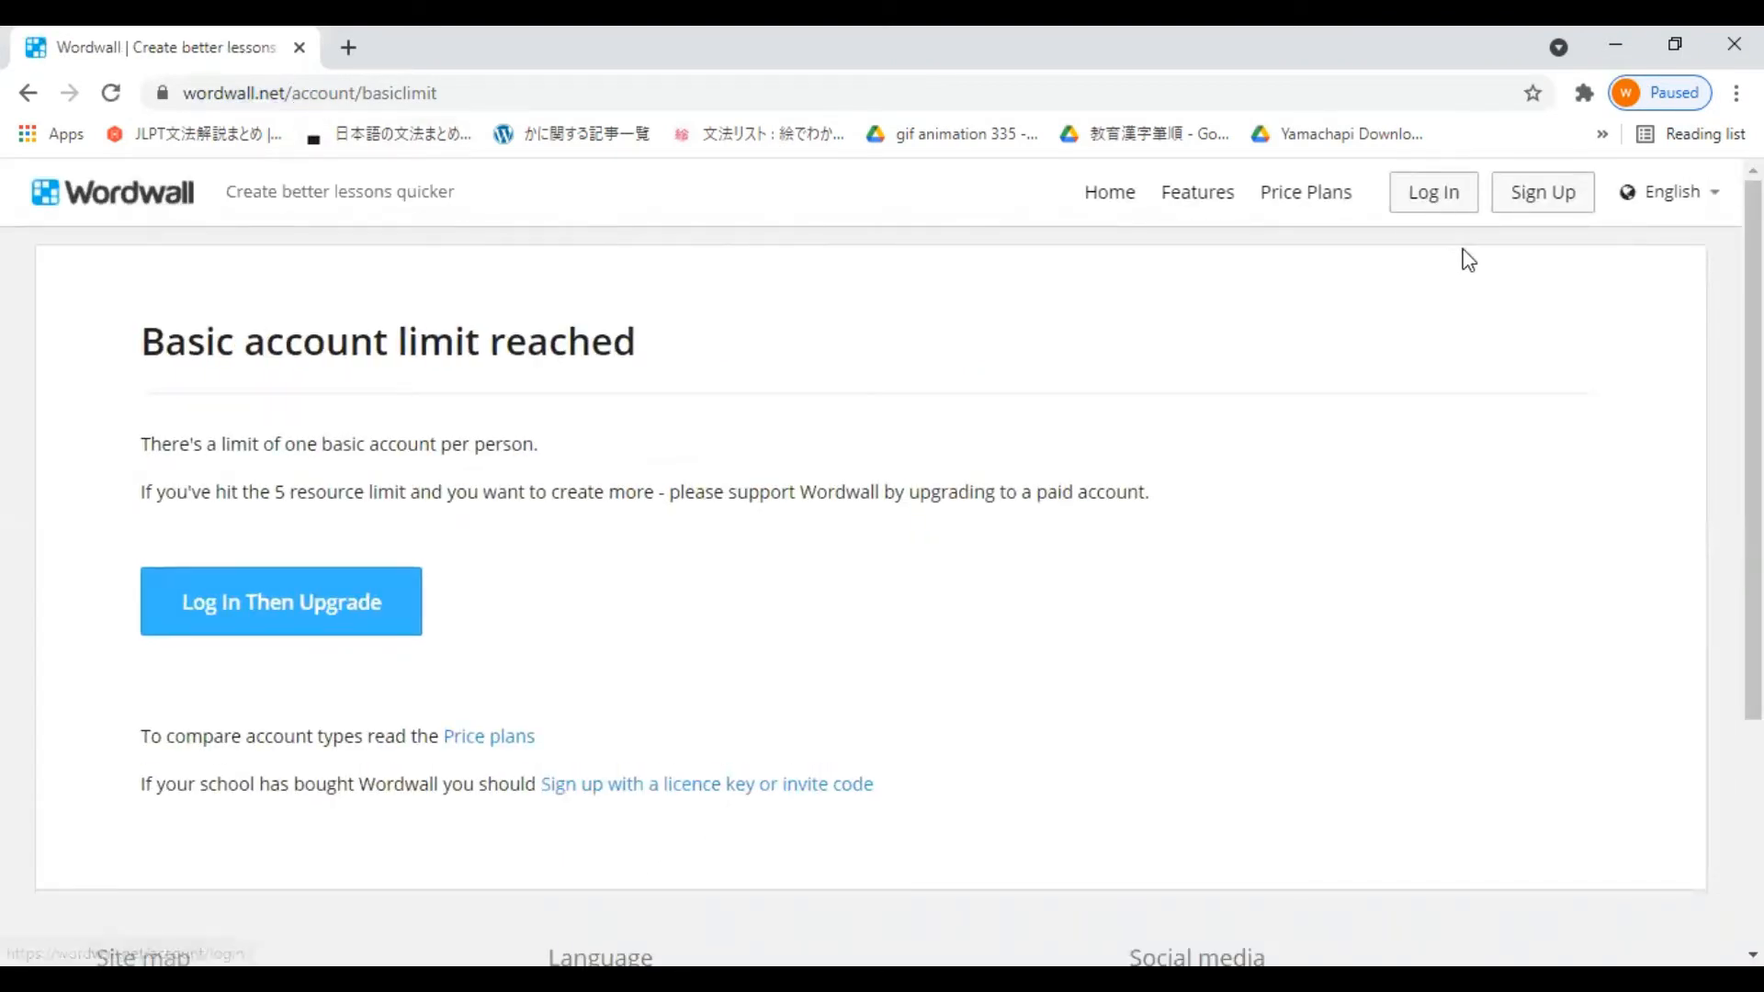
{"action": "left_click", "coordinate": [1444, 202]}
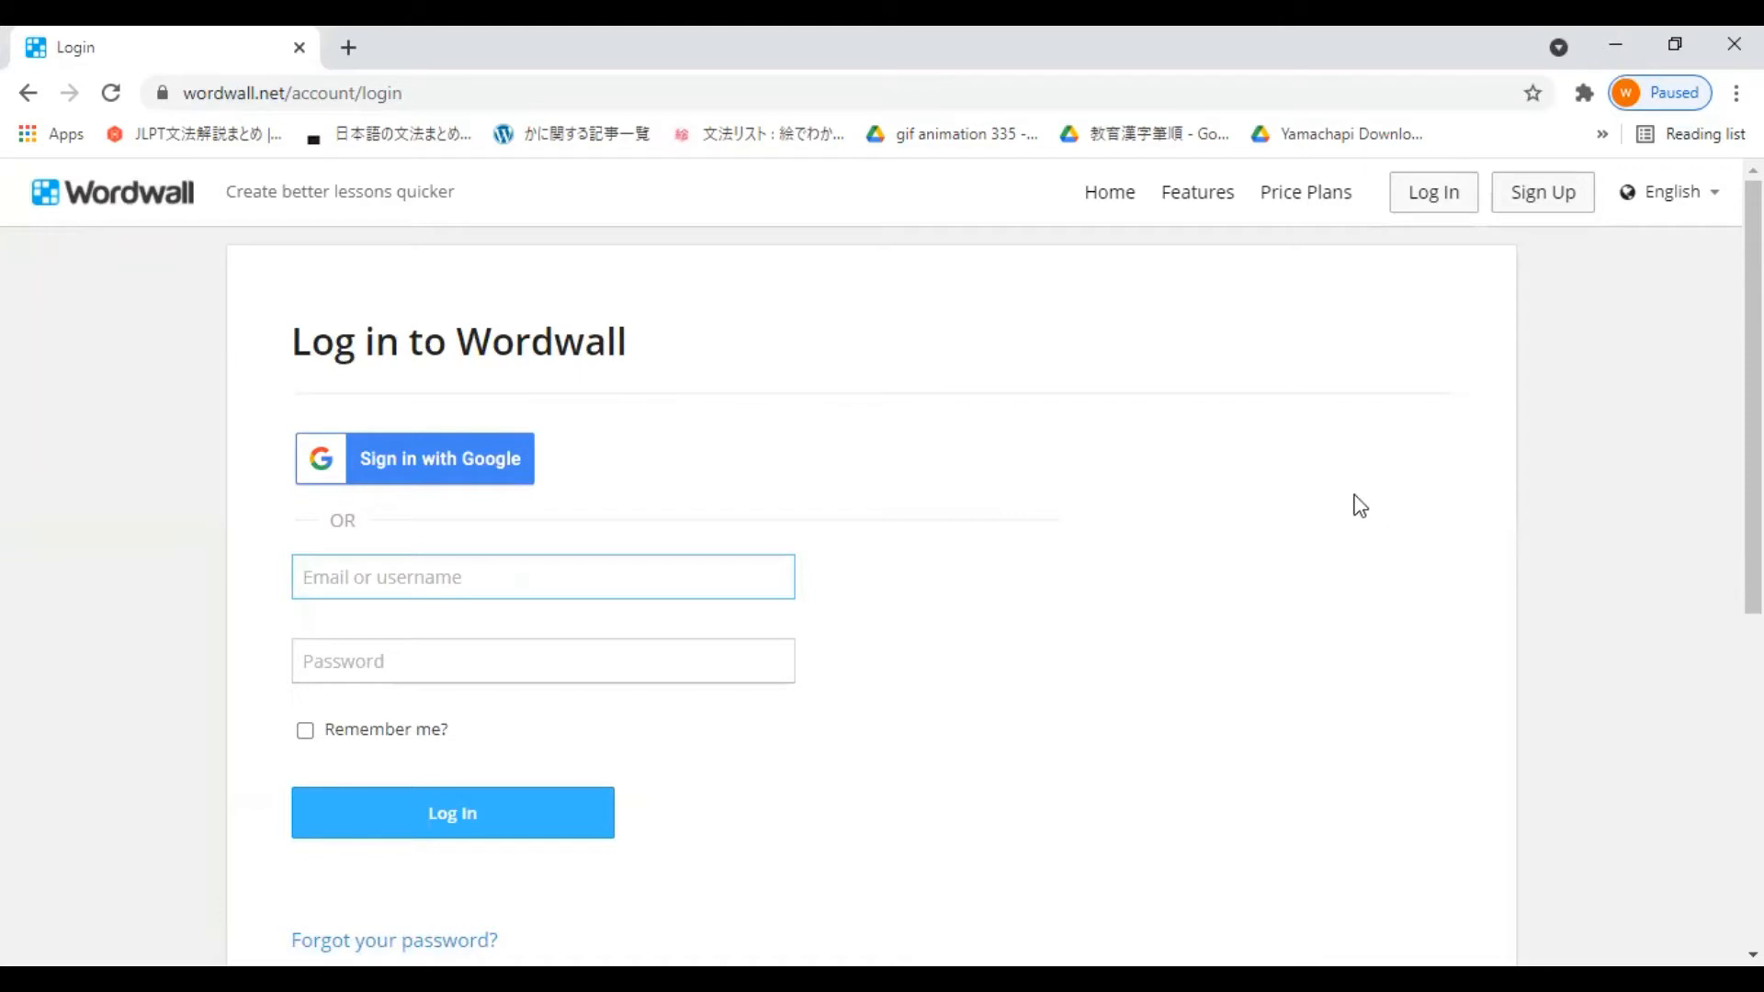
{"action": "left_click", "coordinate": [503, 470]}
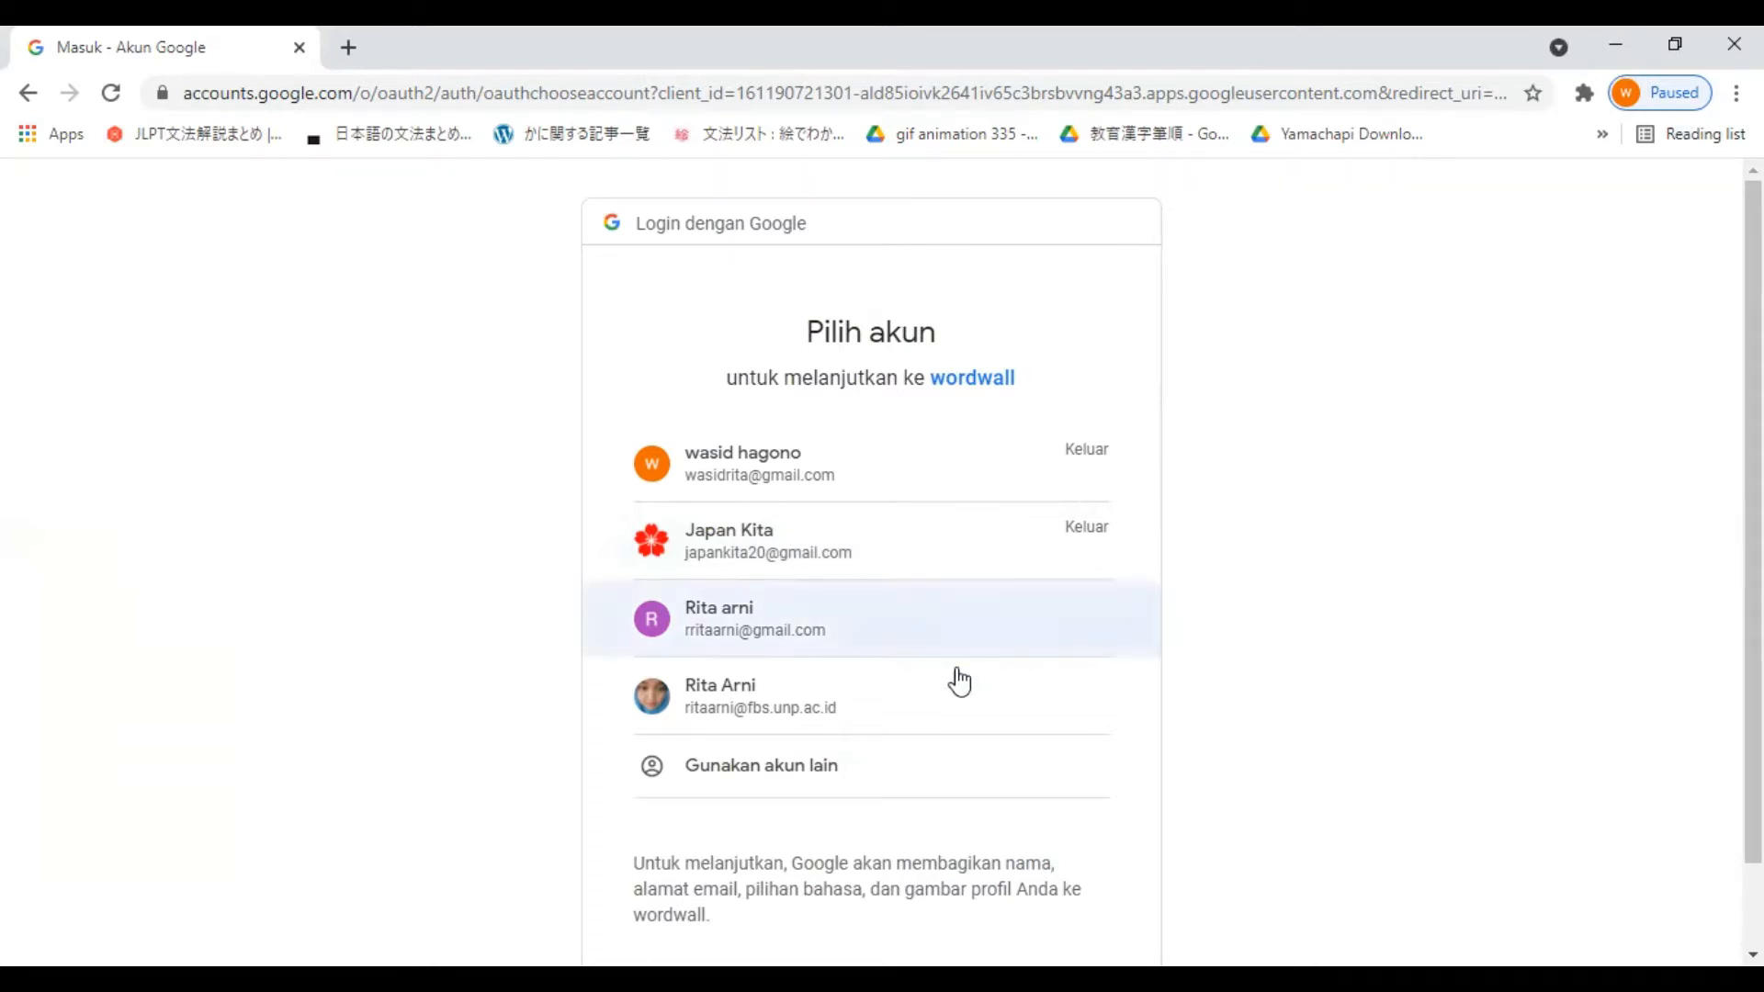
{"action": "left_click", "coordinate": [922, 698]}
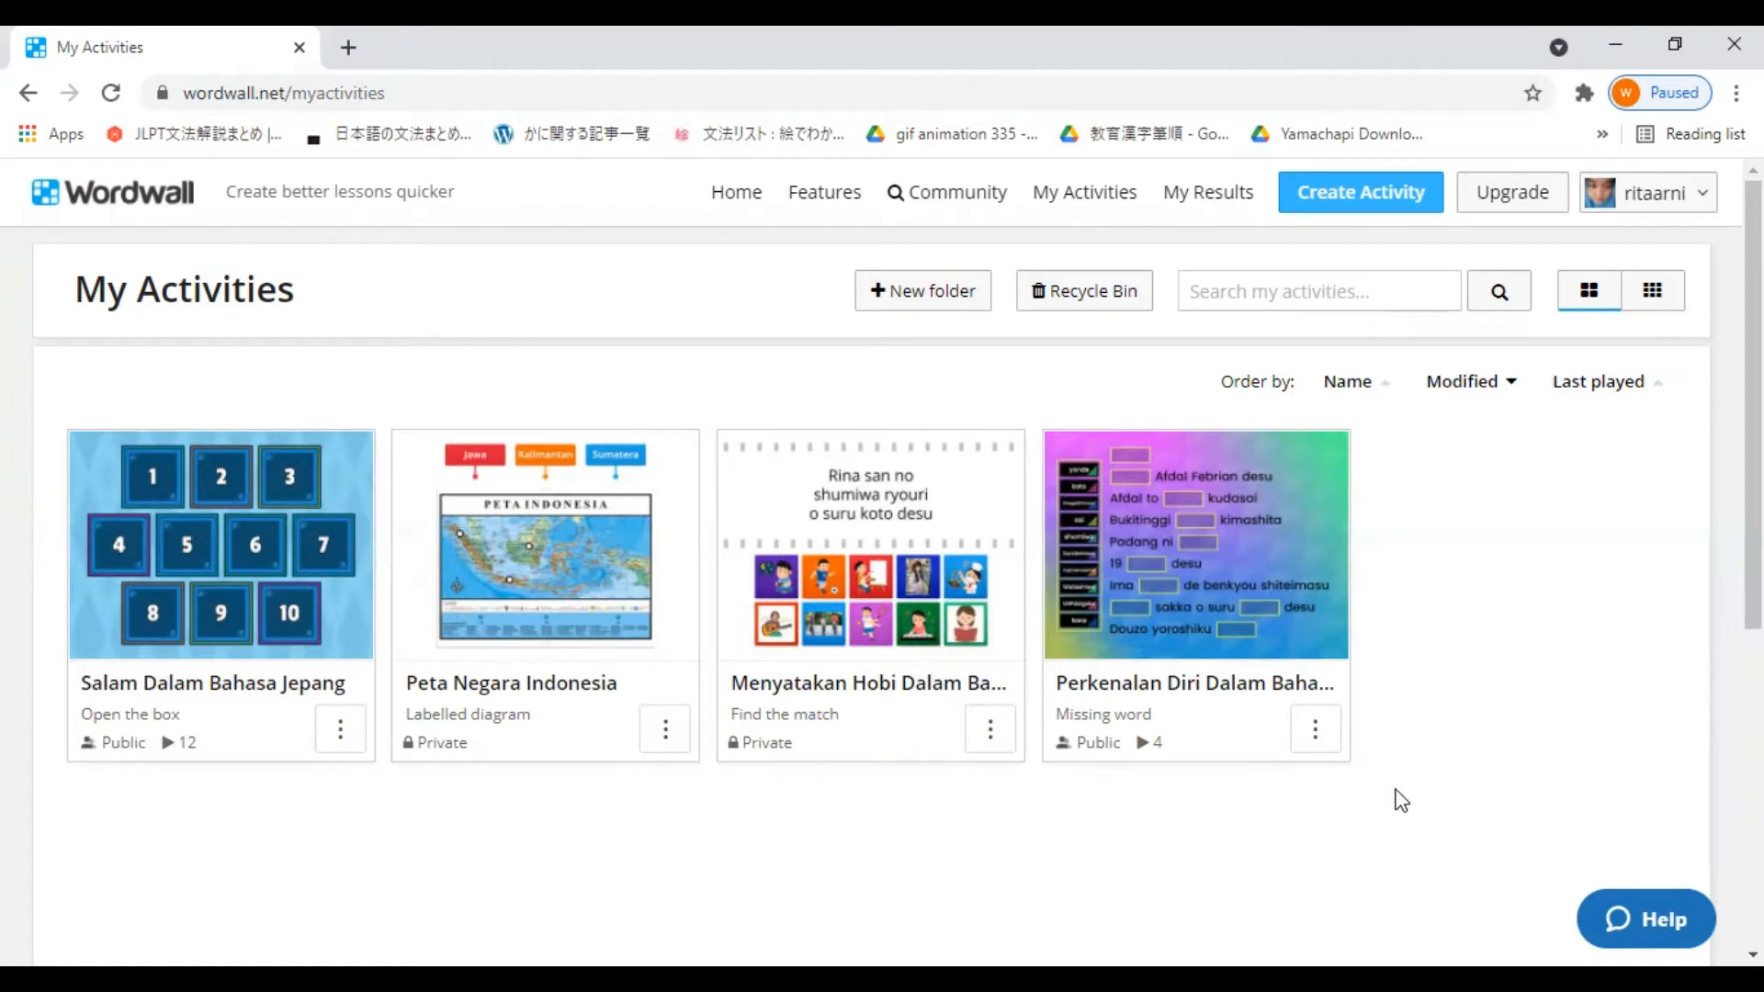
Step: Switch the site language to Indonesia and start creating a new activity
{"action": "scroll", "coordinate": [1390, 735], "scroll_direction": "down", "scroll_amount": 5}
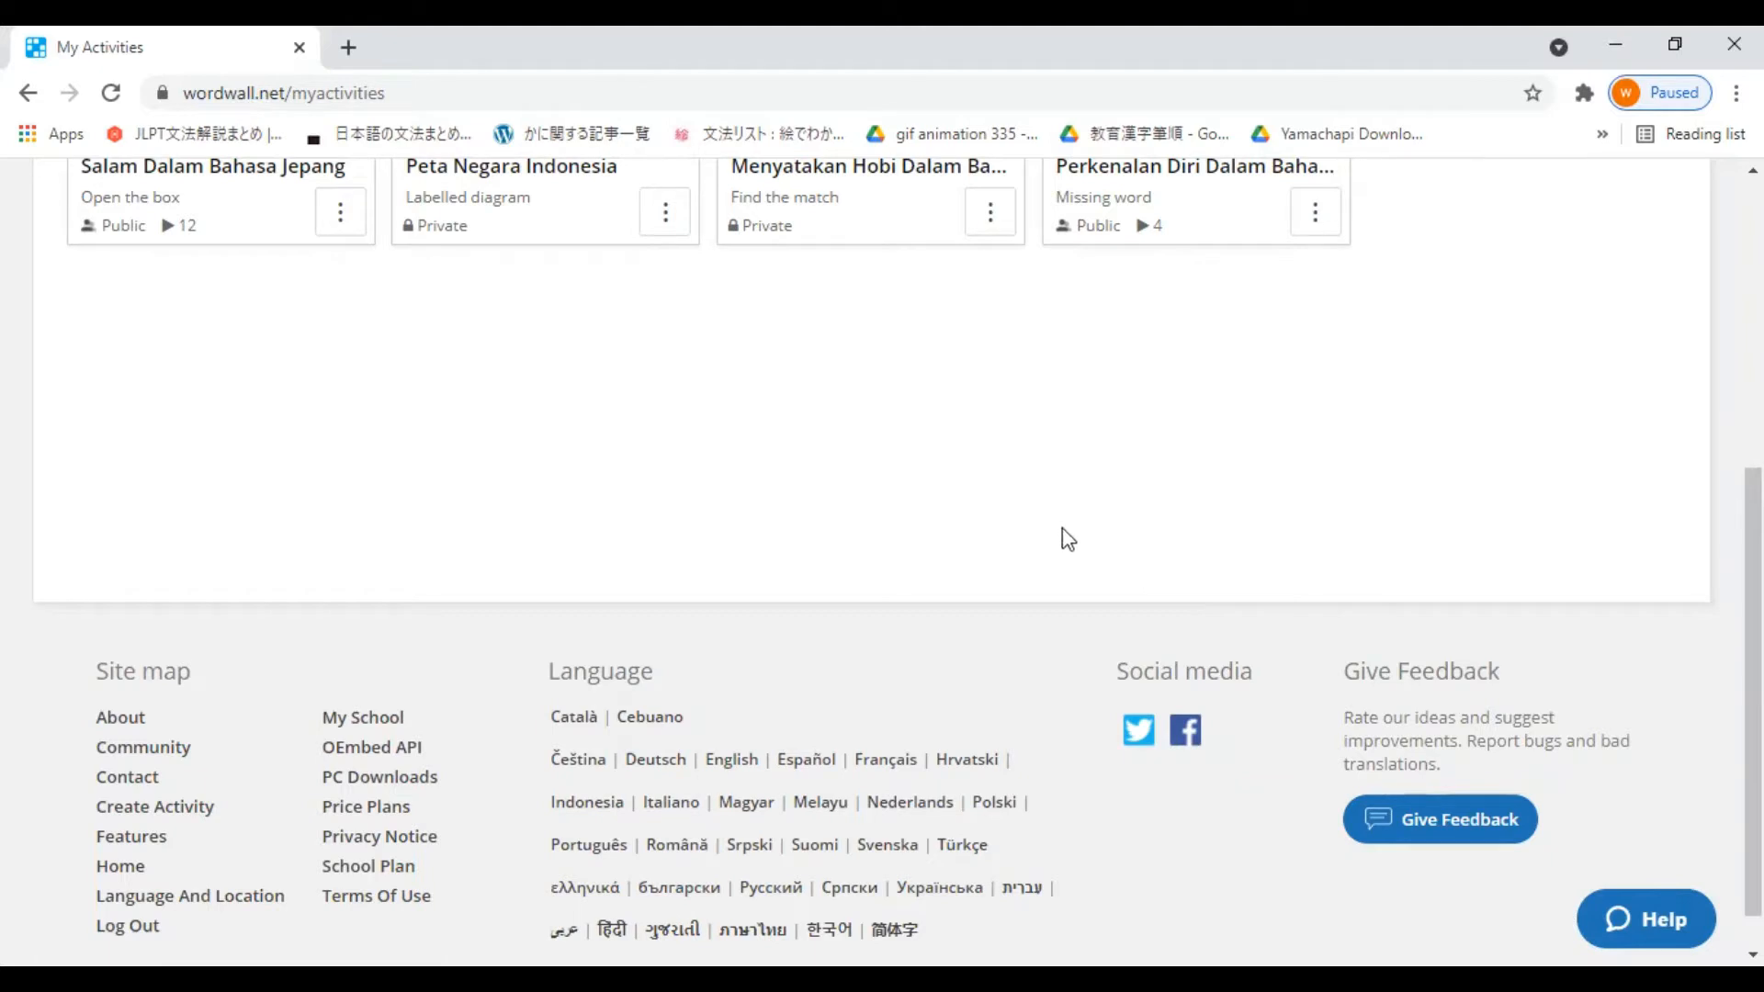
{"action": "scroll", "coordinate": [924, 551], "scroll_direction": "down", "scroll_amount": 1}
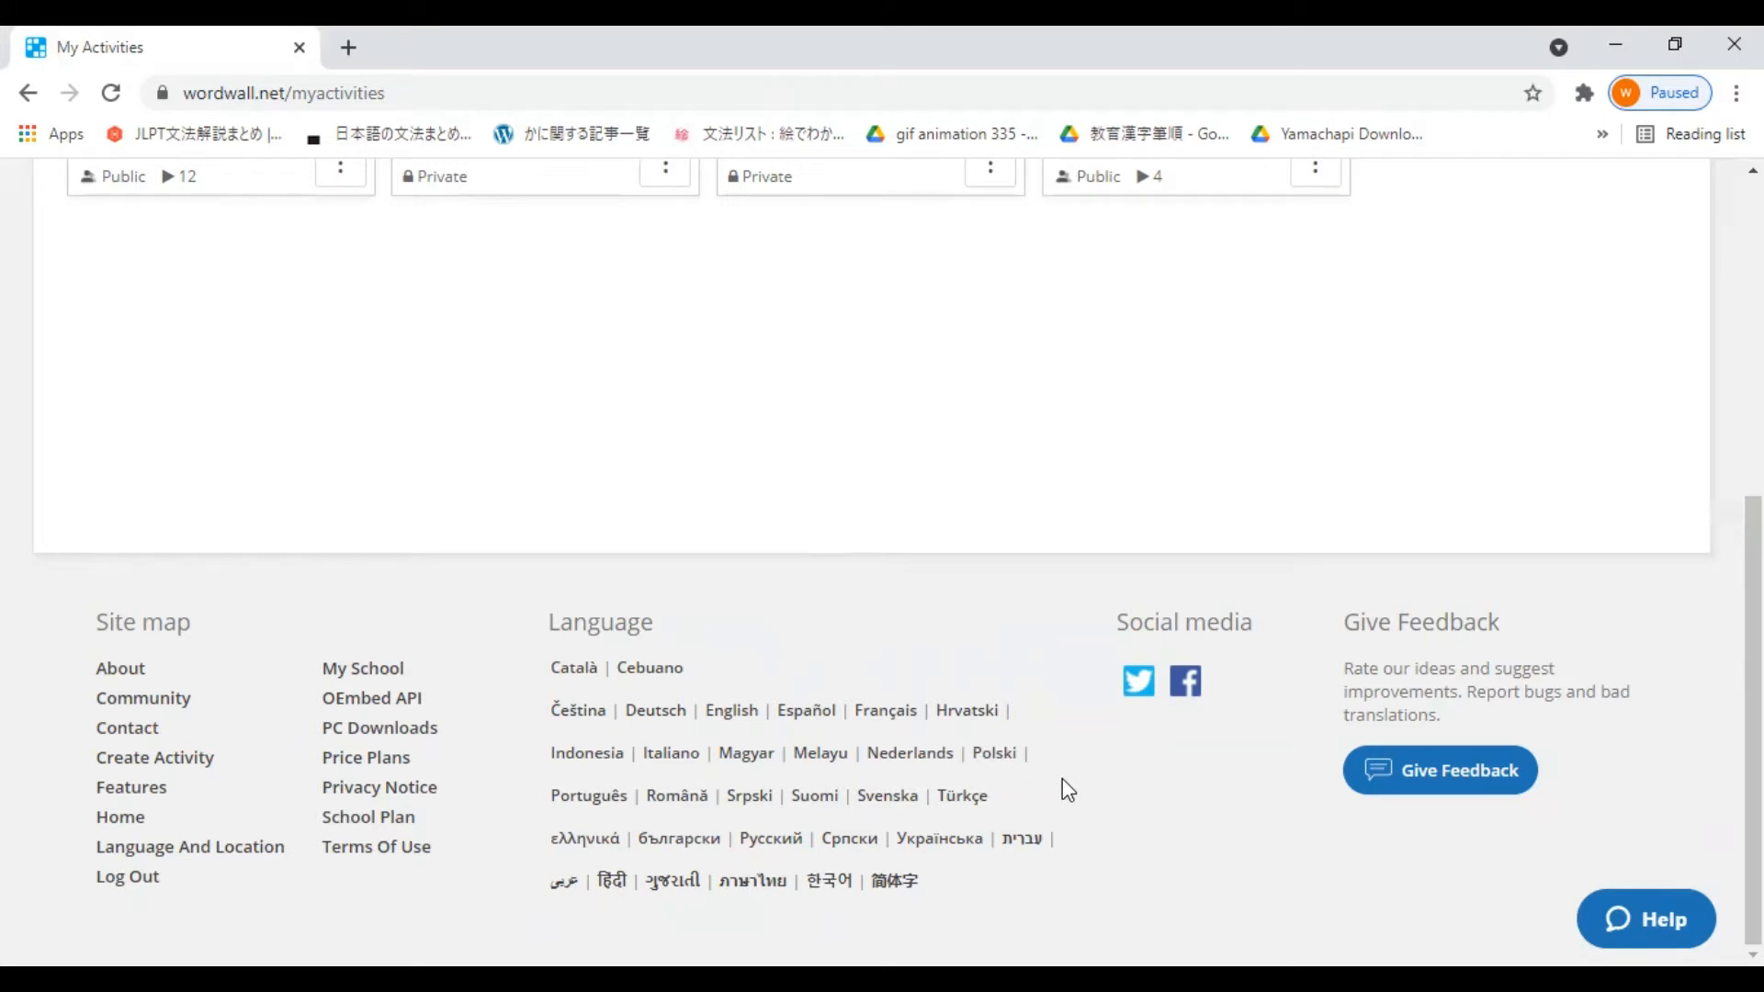
{"action": "left_click", "coordinate": [598, 762]}
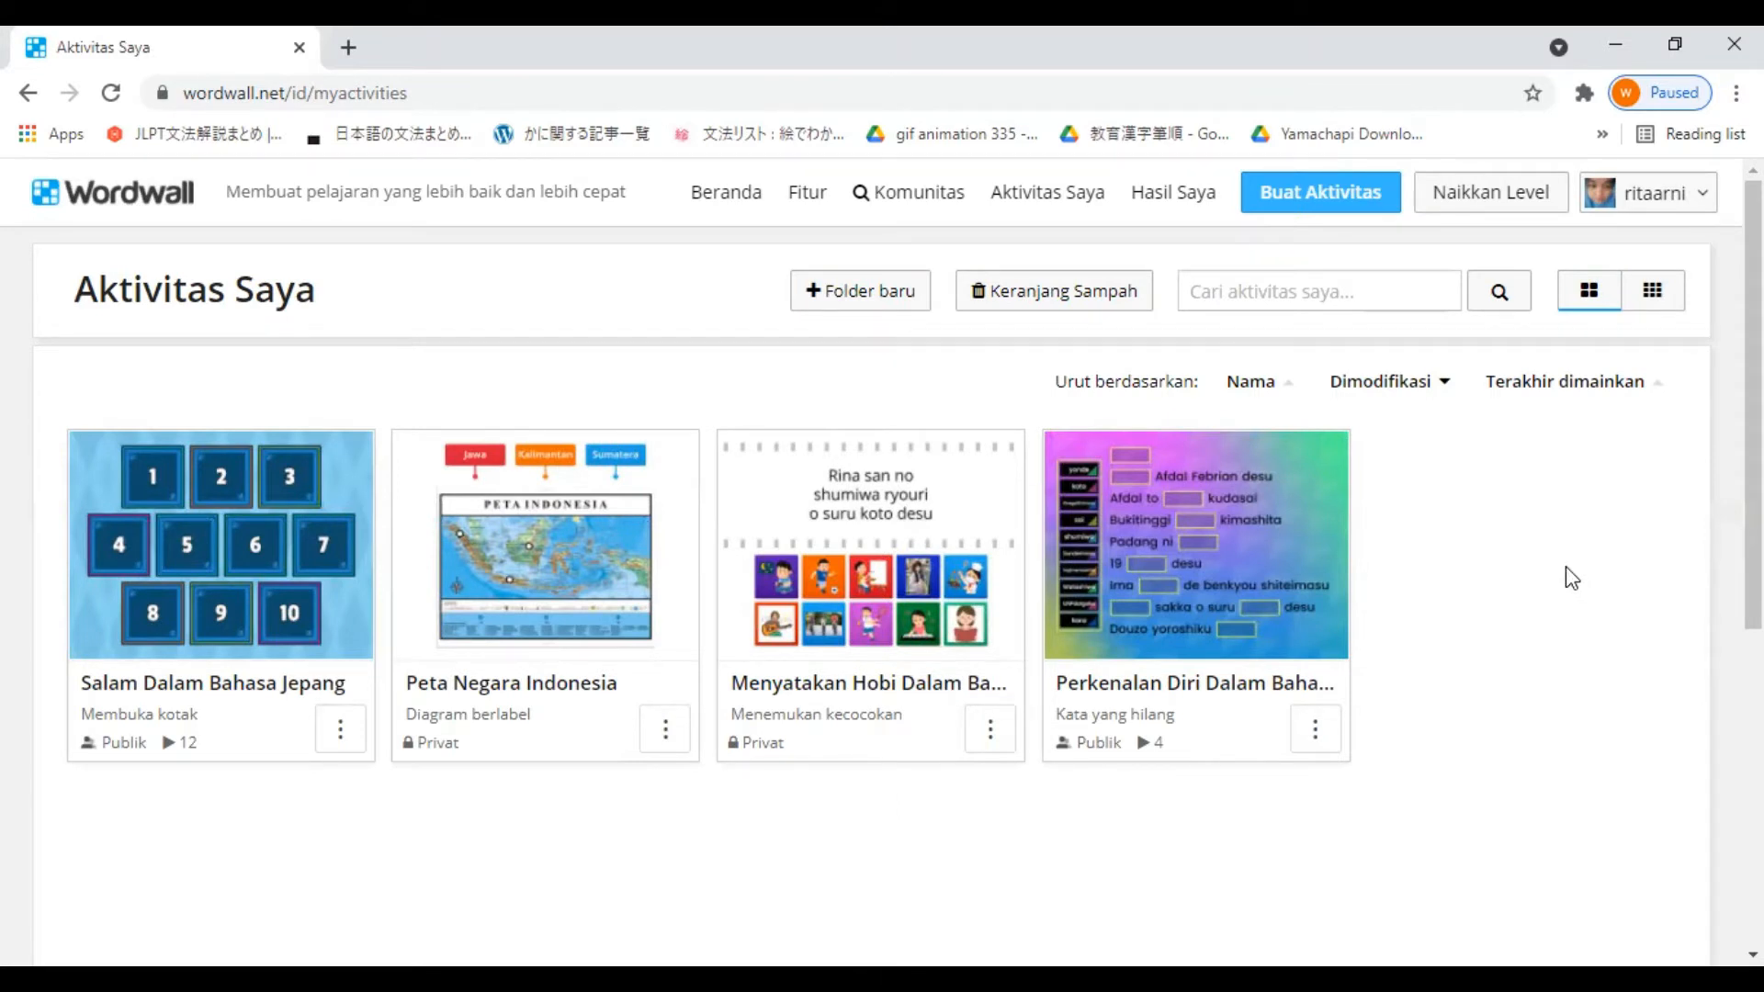
{"action": "left_click", "coordinate": [1339, 211]}
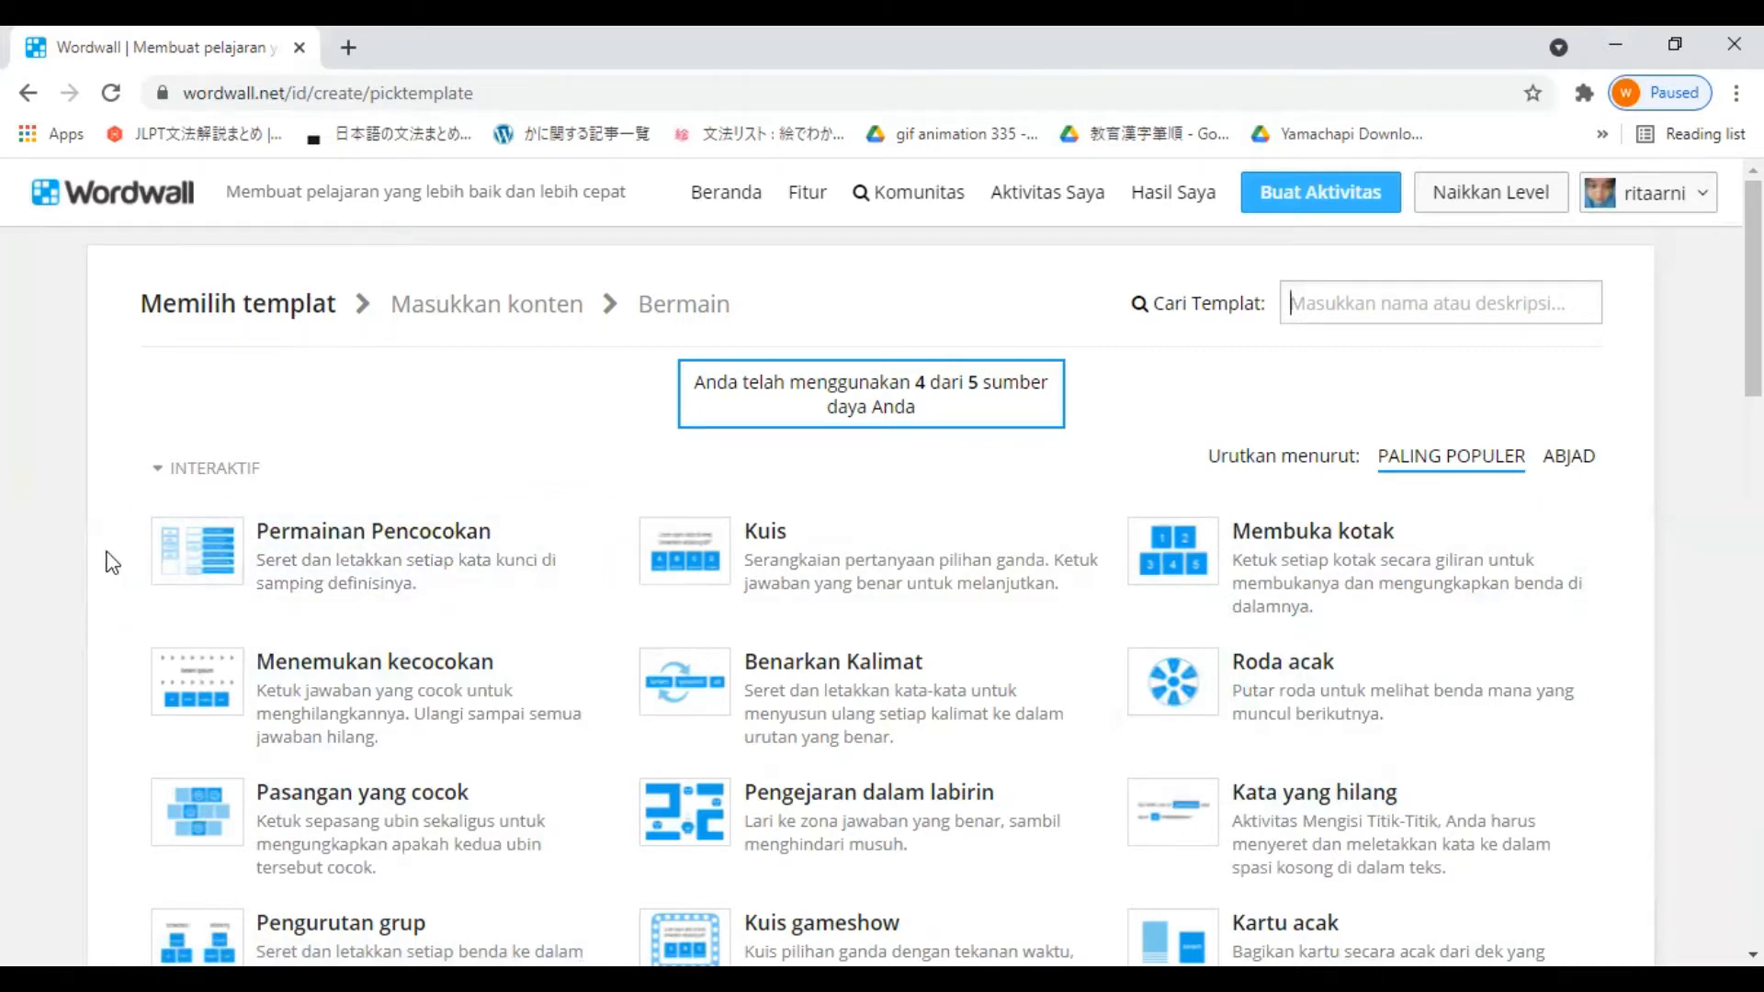
Step: Look through the available interactive templates and the Pro templates for the new activity
{"action": "scroll", "coordinate": [413, 570], "scroll_direction": "down", "scroll_amount": 3}
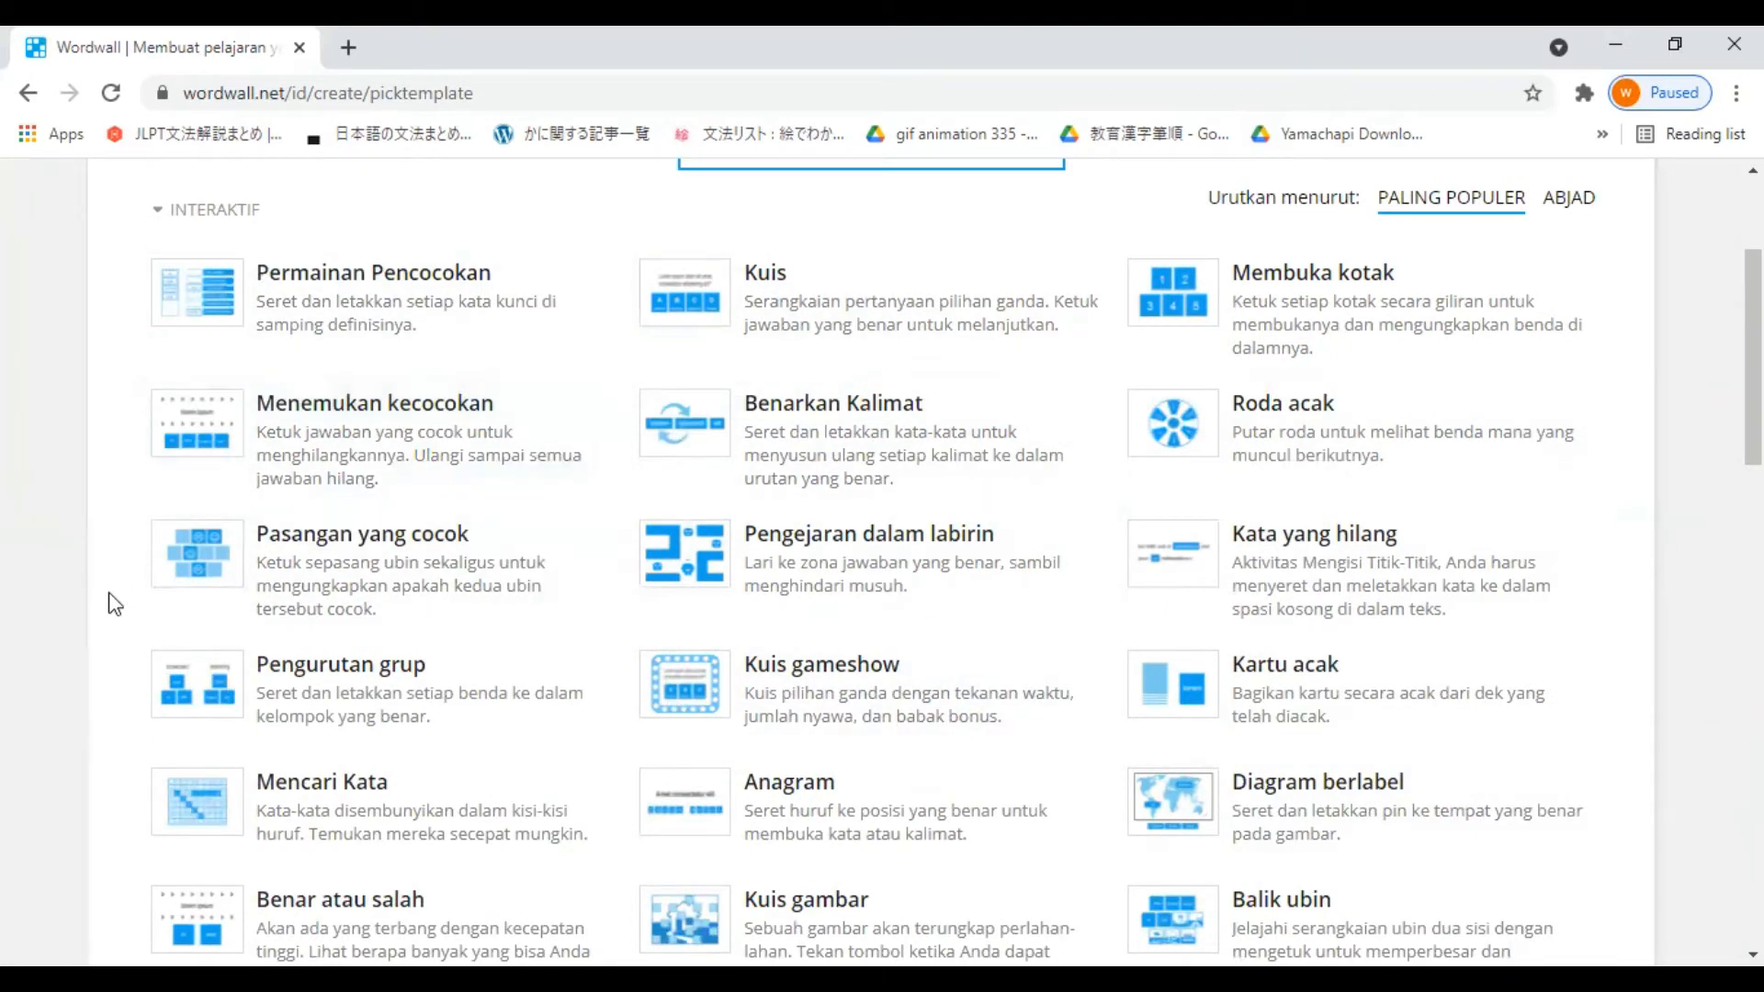
{"action": "scroll", "coordinate": [112, 603], "scroll_direction": "down", "scroll_amount": 4}
{"action": "scroll", "coordinate": [590, 578], "scroll_direction": "up", "scroll_amount": 3}
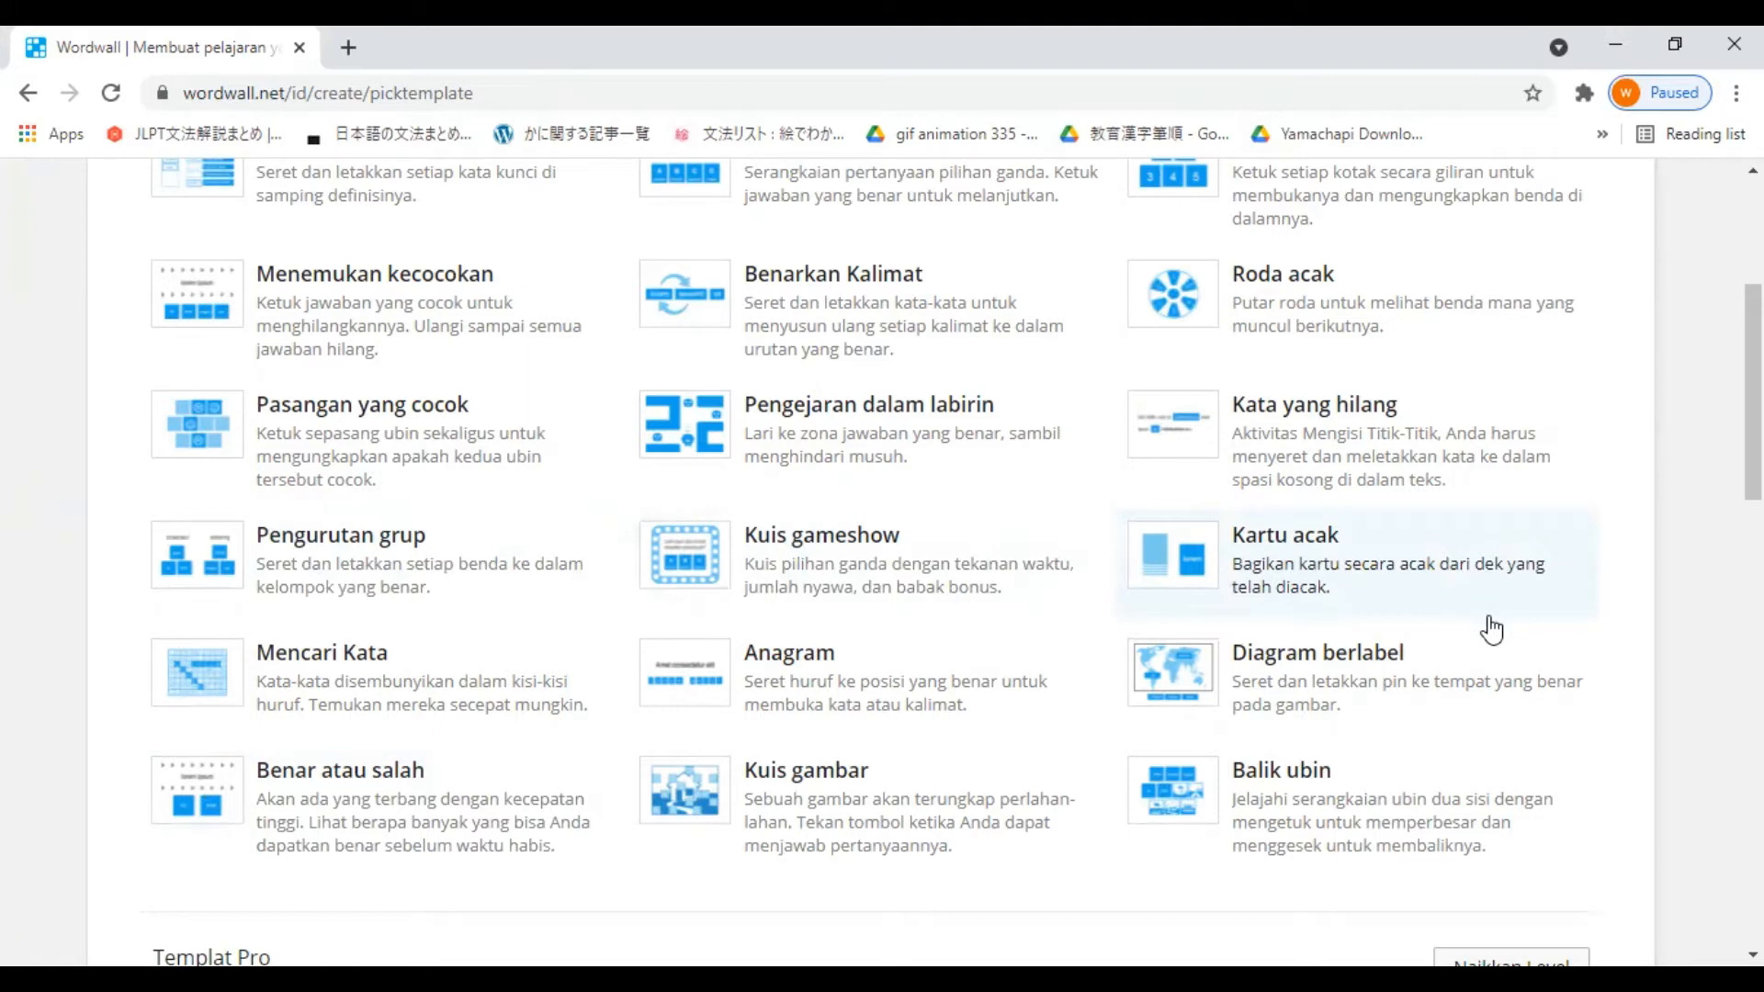
{"action": "scroll", "coordinate": [898, 504], "scroll_direction": "up", "scroll_amount": 3}
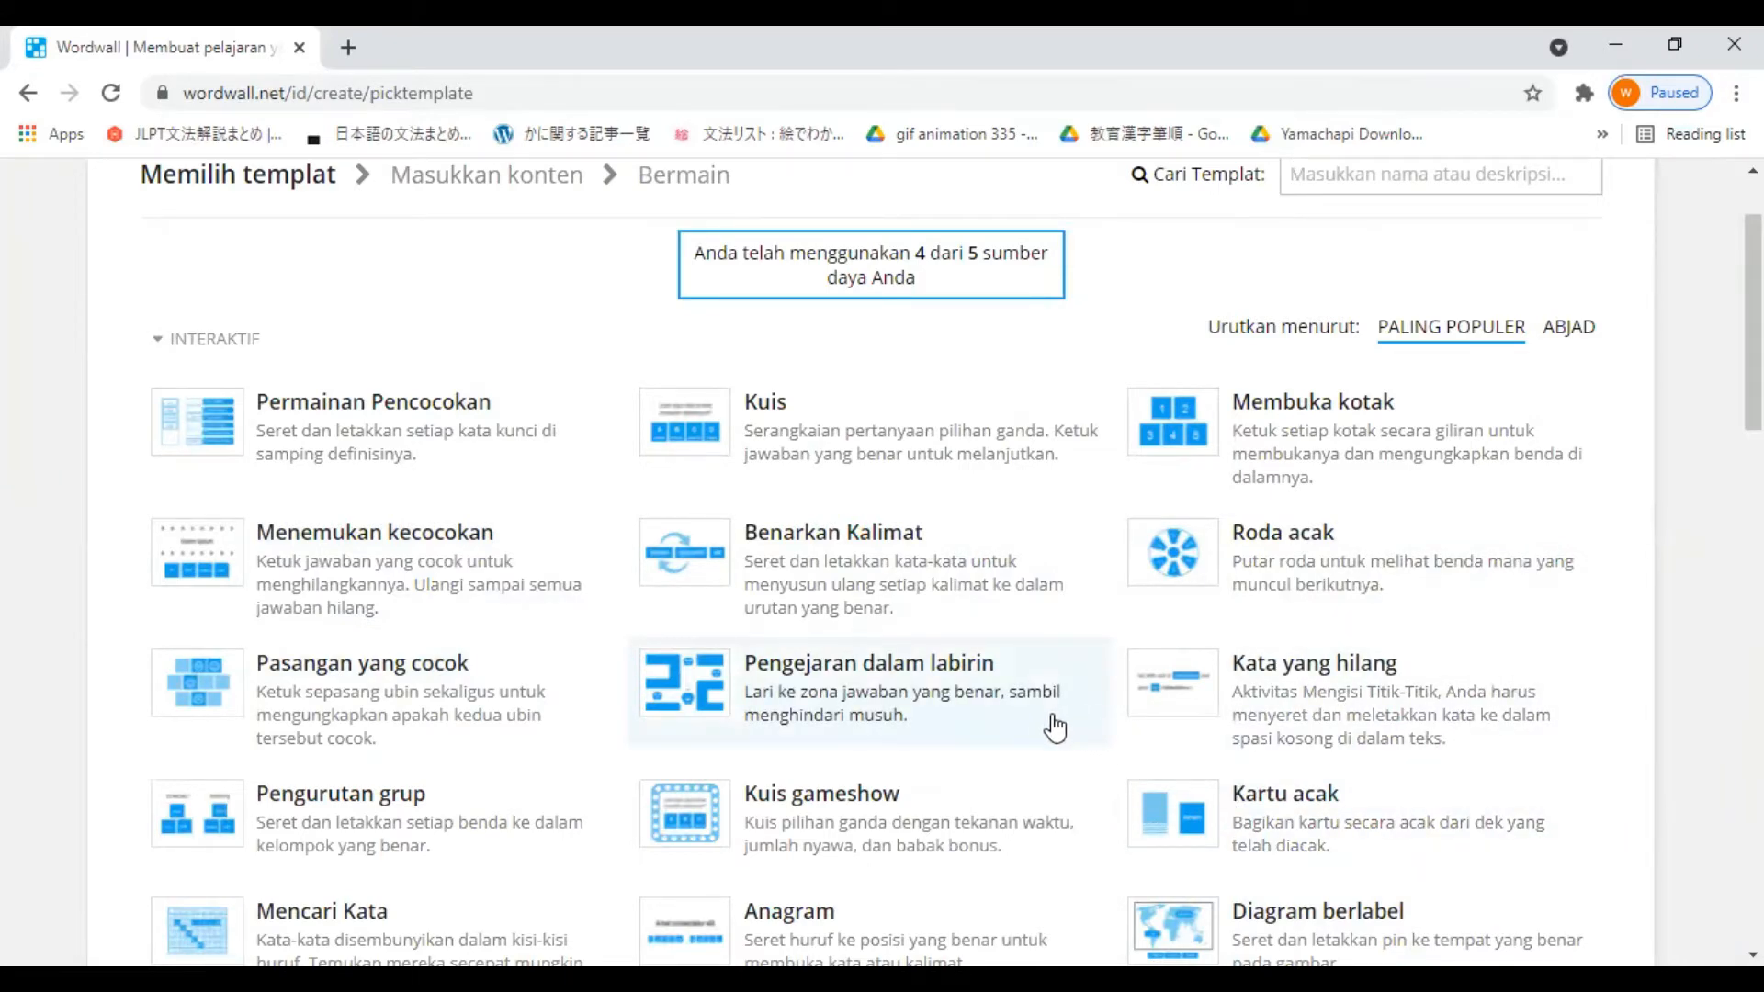
{"action": "scroll", "coordinate": [1047, 703], "scroll_direction": "down", "scroll_amount": 8}
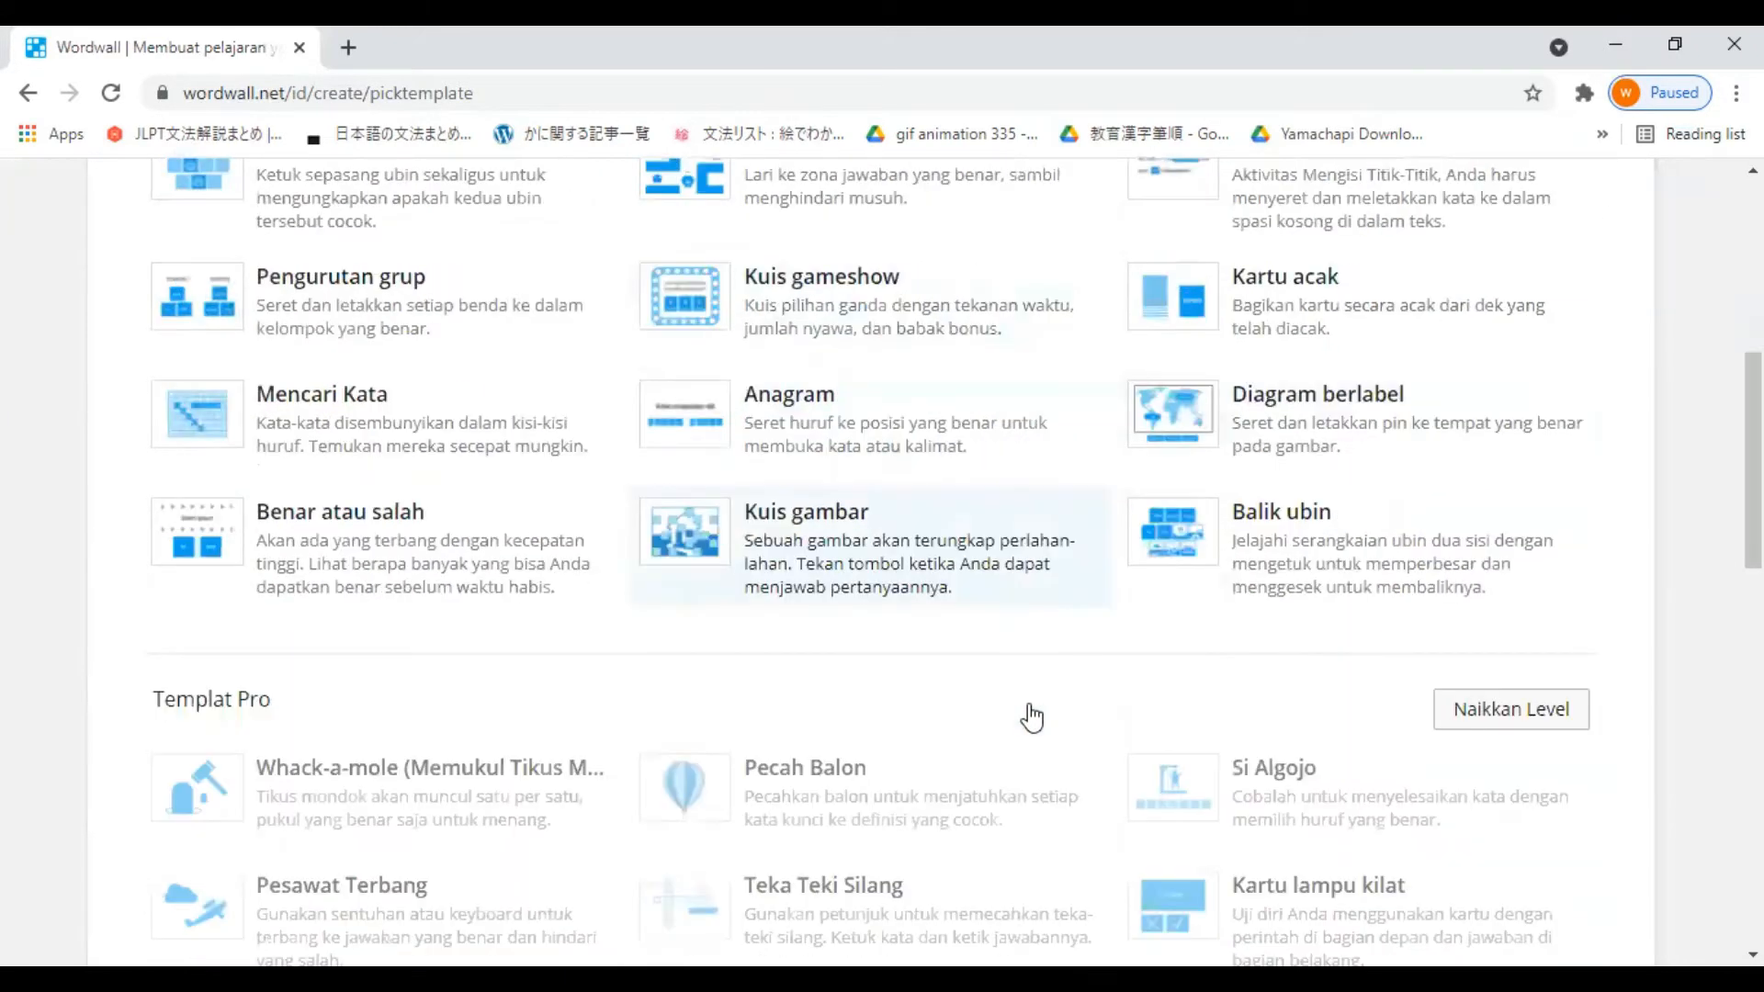
{"action": "scroll", "coordinate": [1019, 716], "scroll_direction": "down", "scroll_amount": 3}
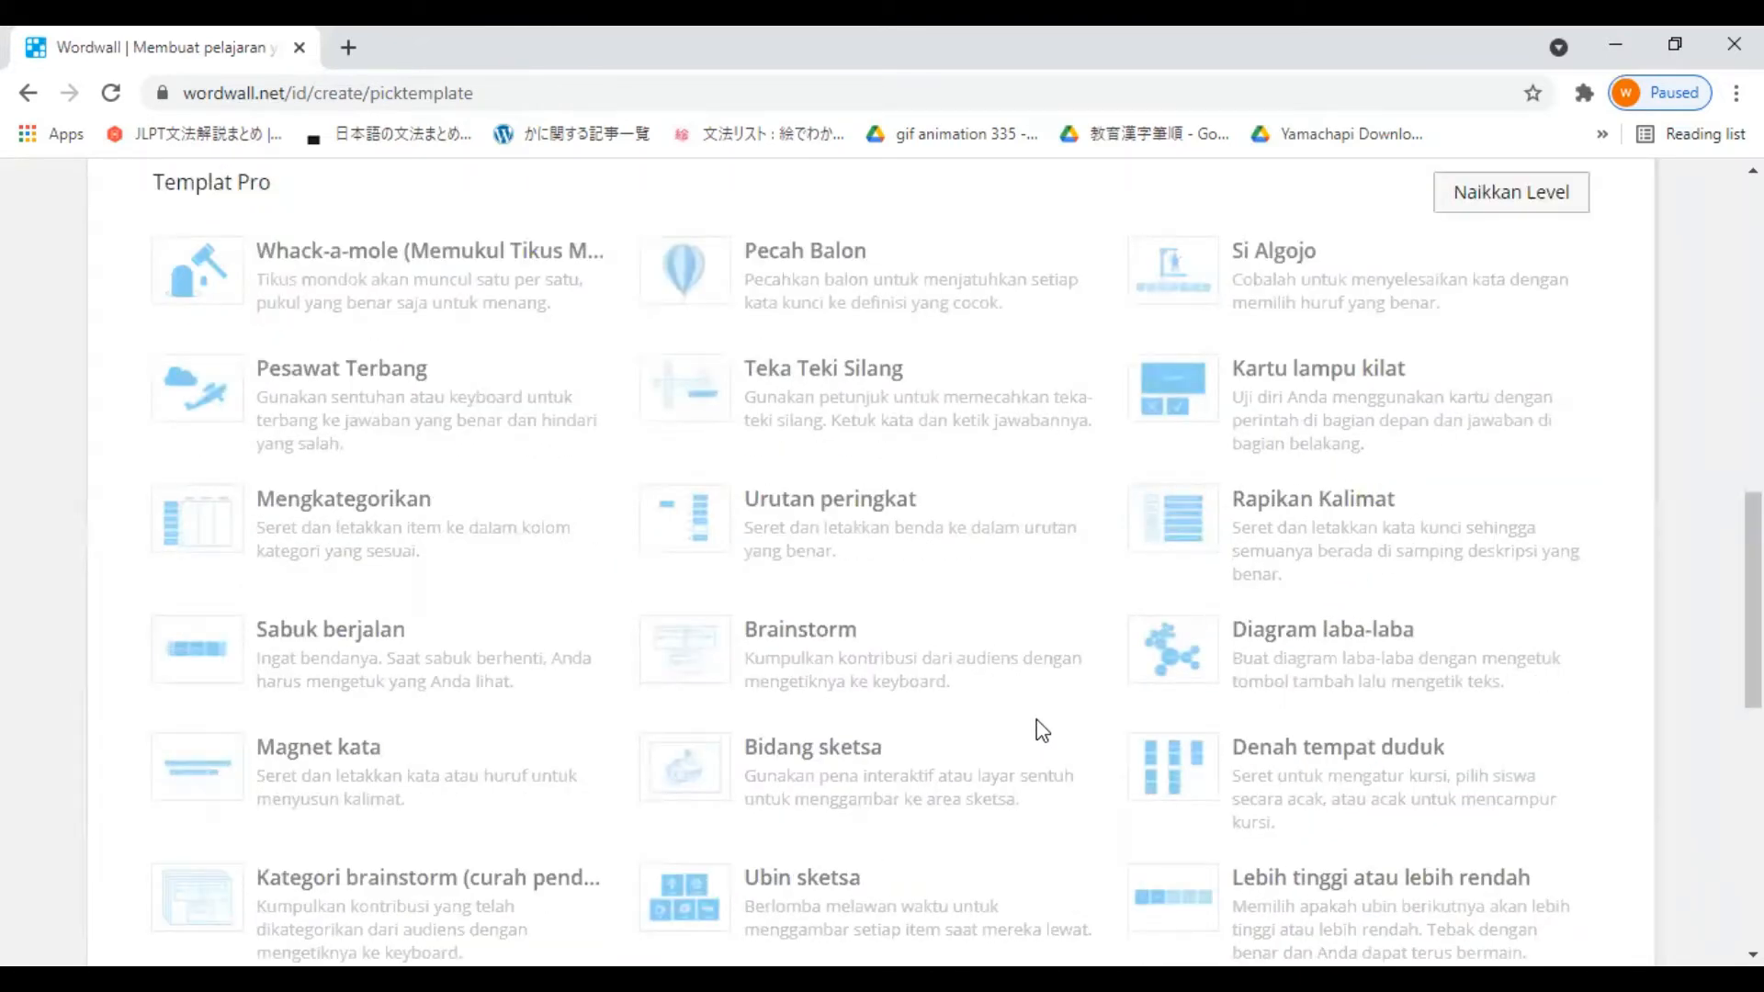
{"action": "scroll", "coordinate": [1016, 700], "scroll_direction": "down", "scroll_amount": 4}
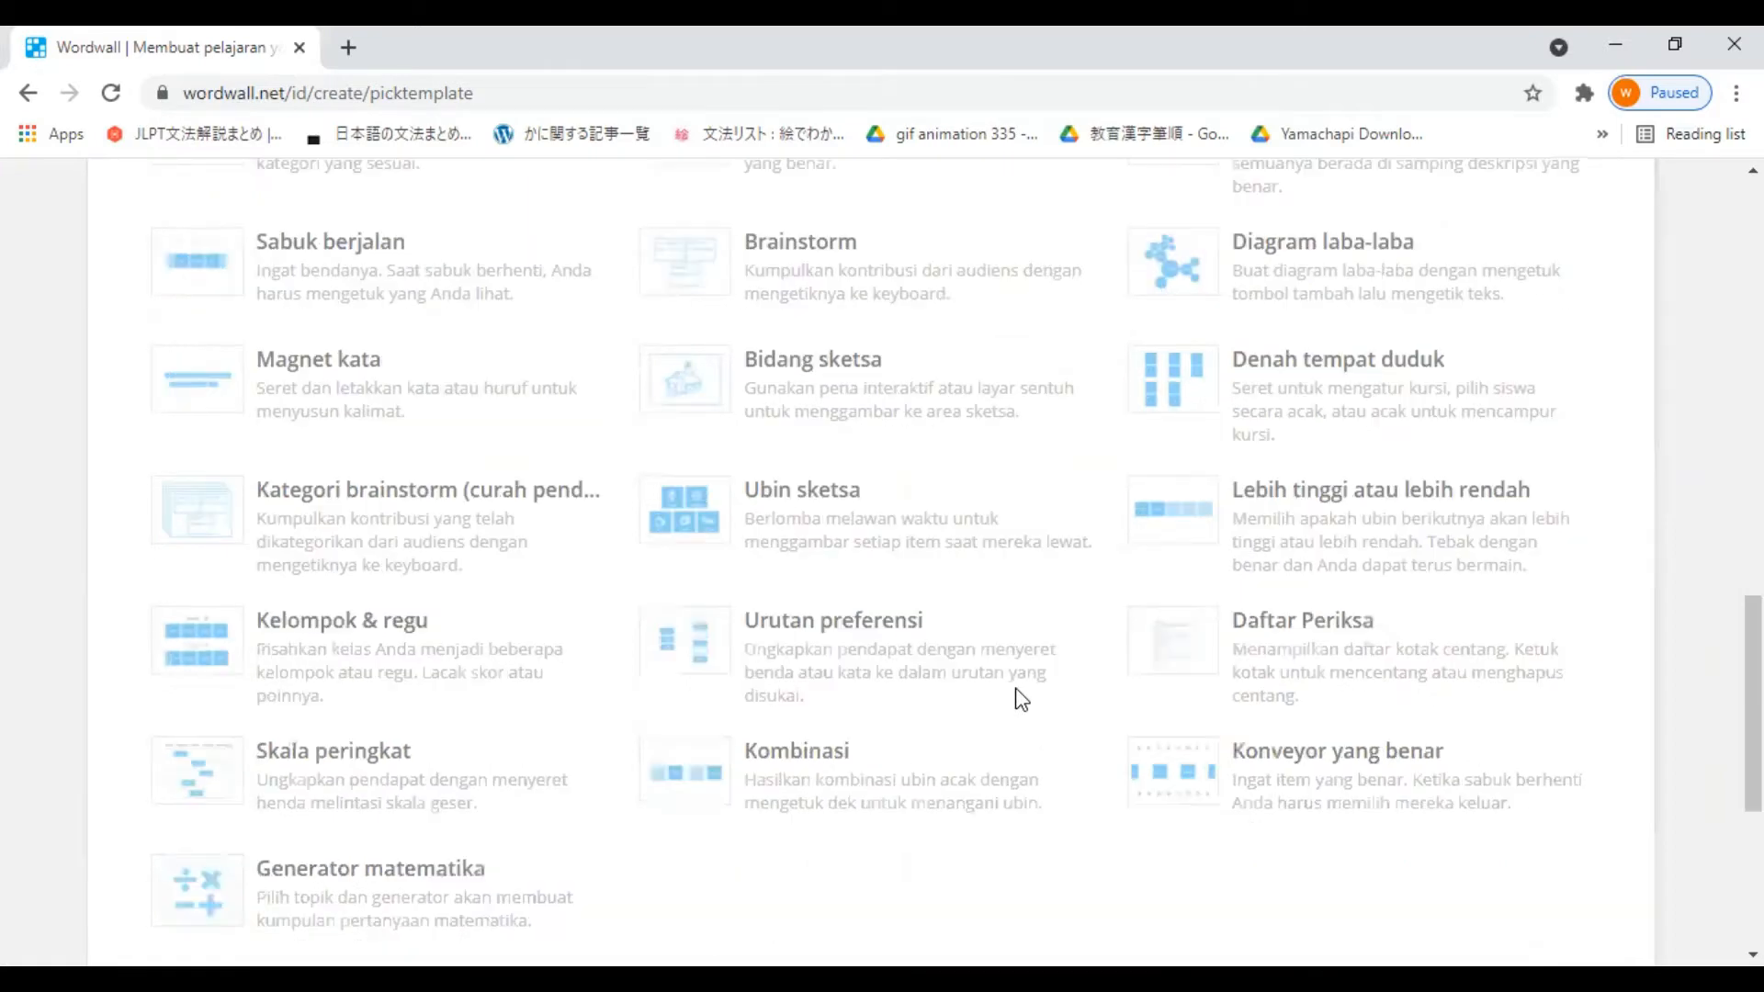
{"action": "scroll", "coordinate": [1015, 693], "scroll_direction": "up", "scroll_amount": 12}
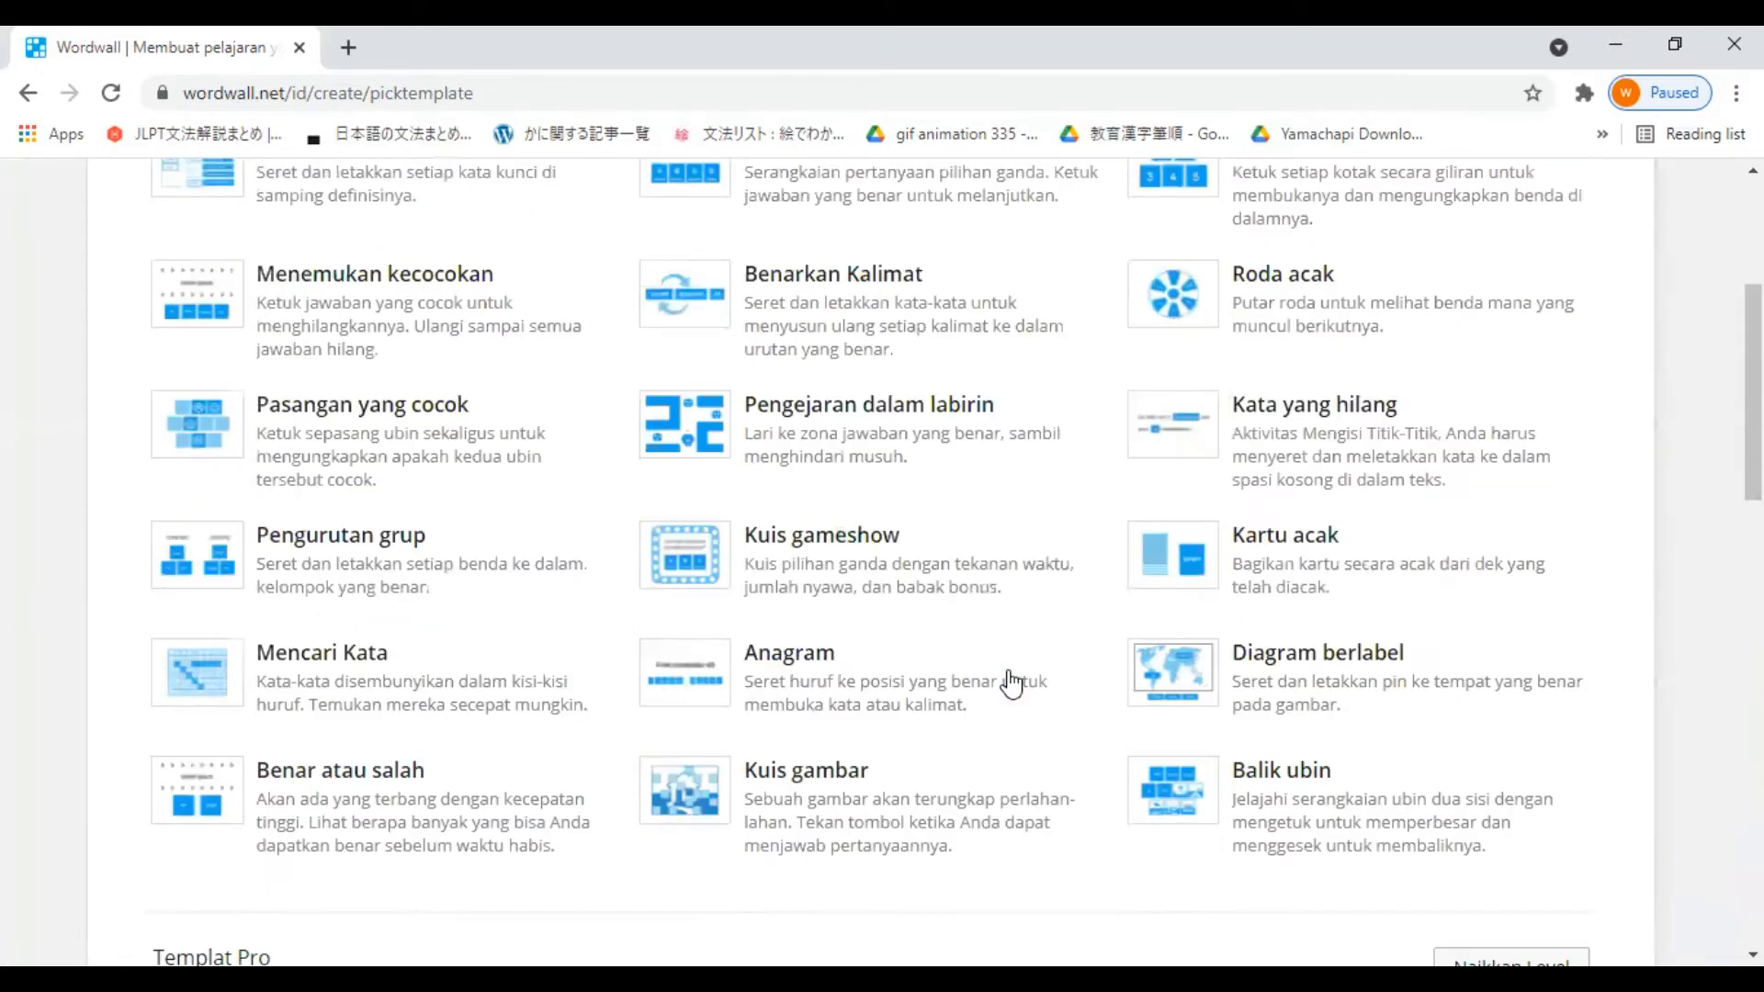
{"action": "scroll", "coordinate": [1010, 684], "scroll_direction": "up", "scroll_amount": 4}
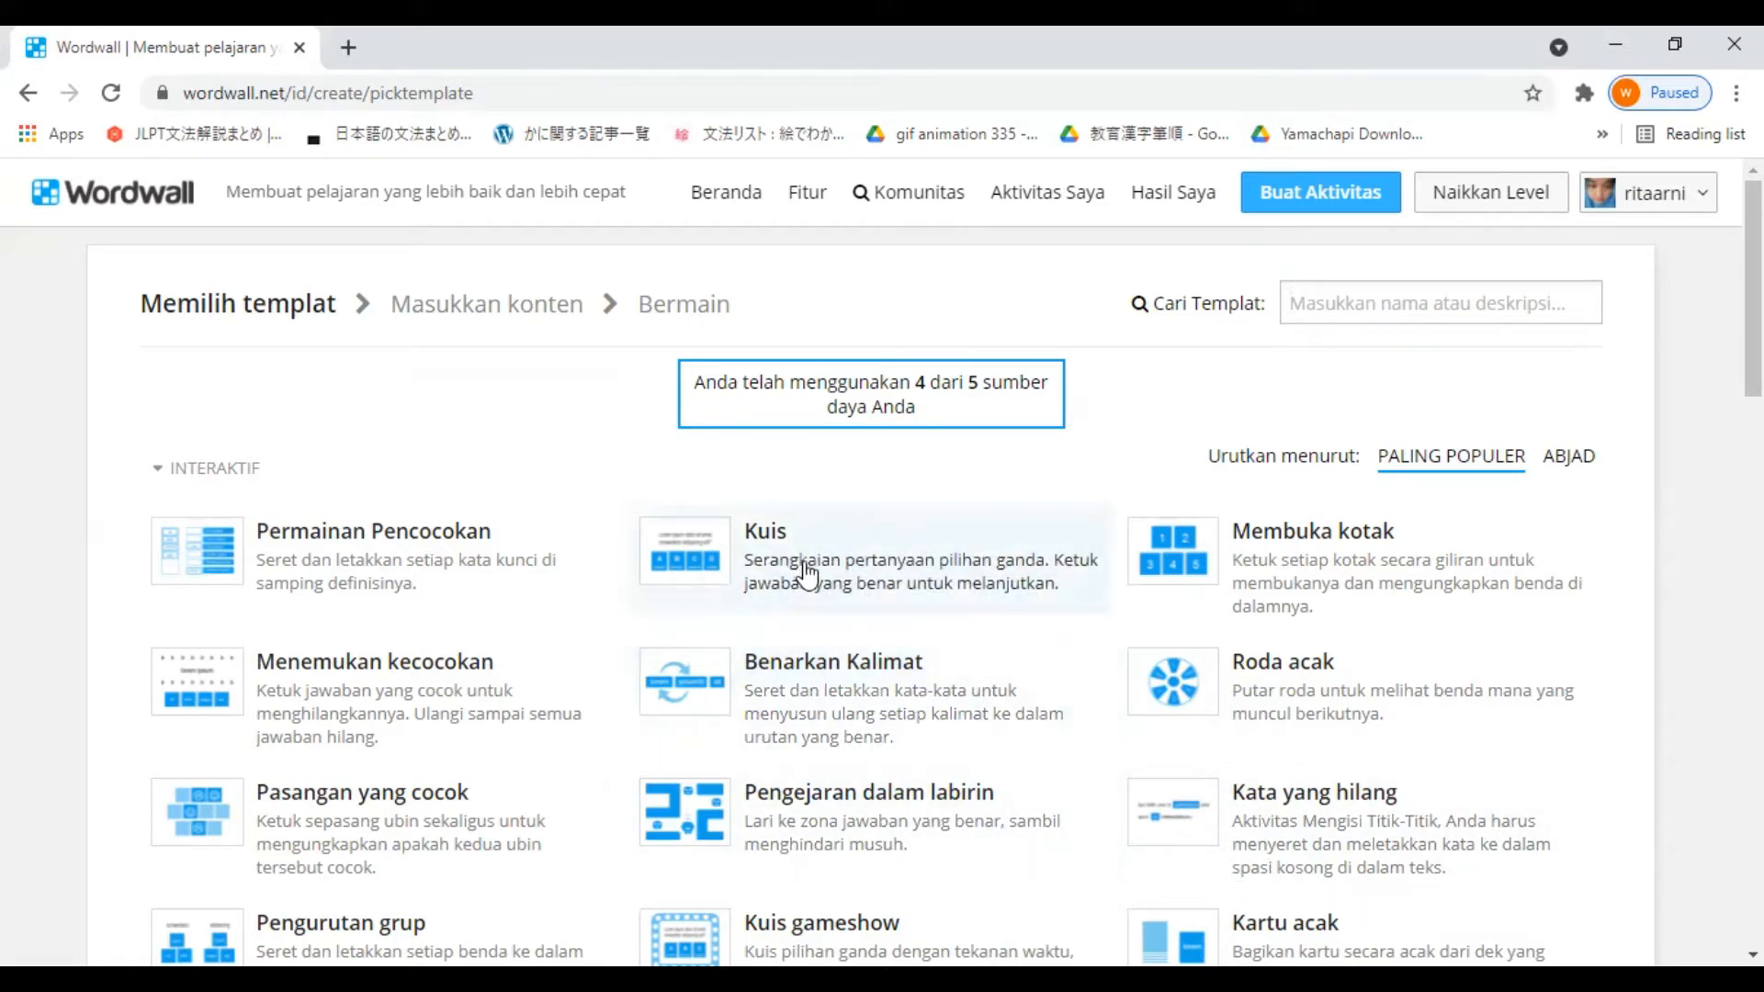
Step: Choose the Kuis template and title the activity "MKU Bahasa Jepang: Aisatsu"
{"action": "left_click", "coordinate": [703, 537]}
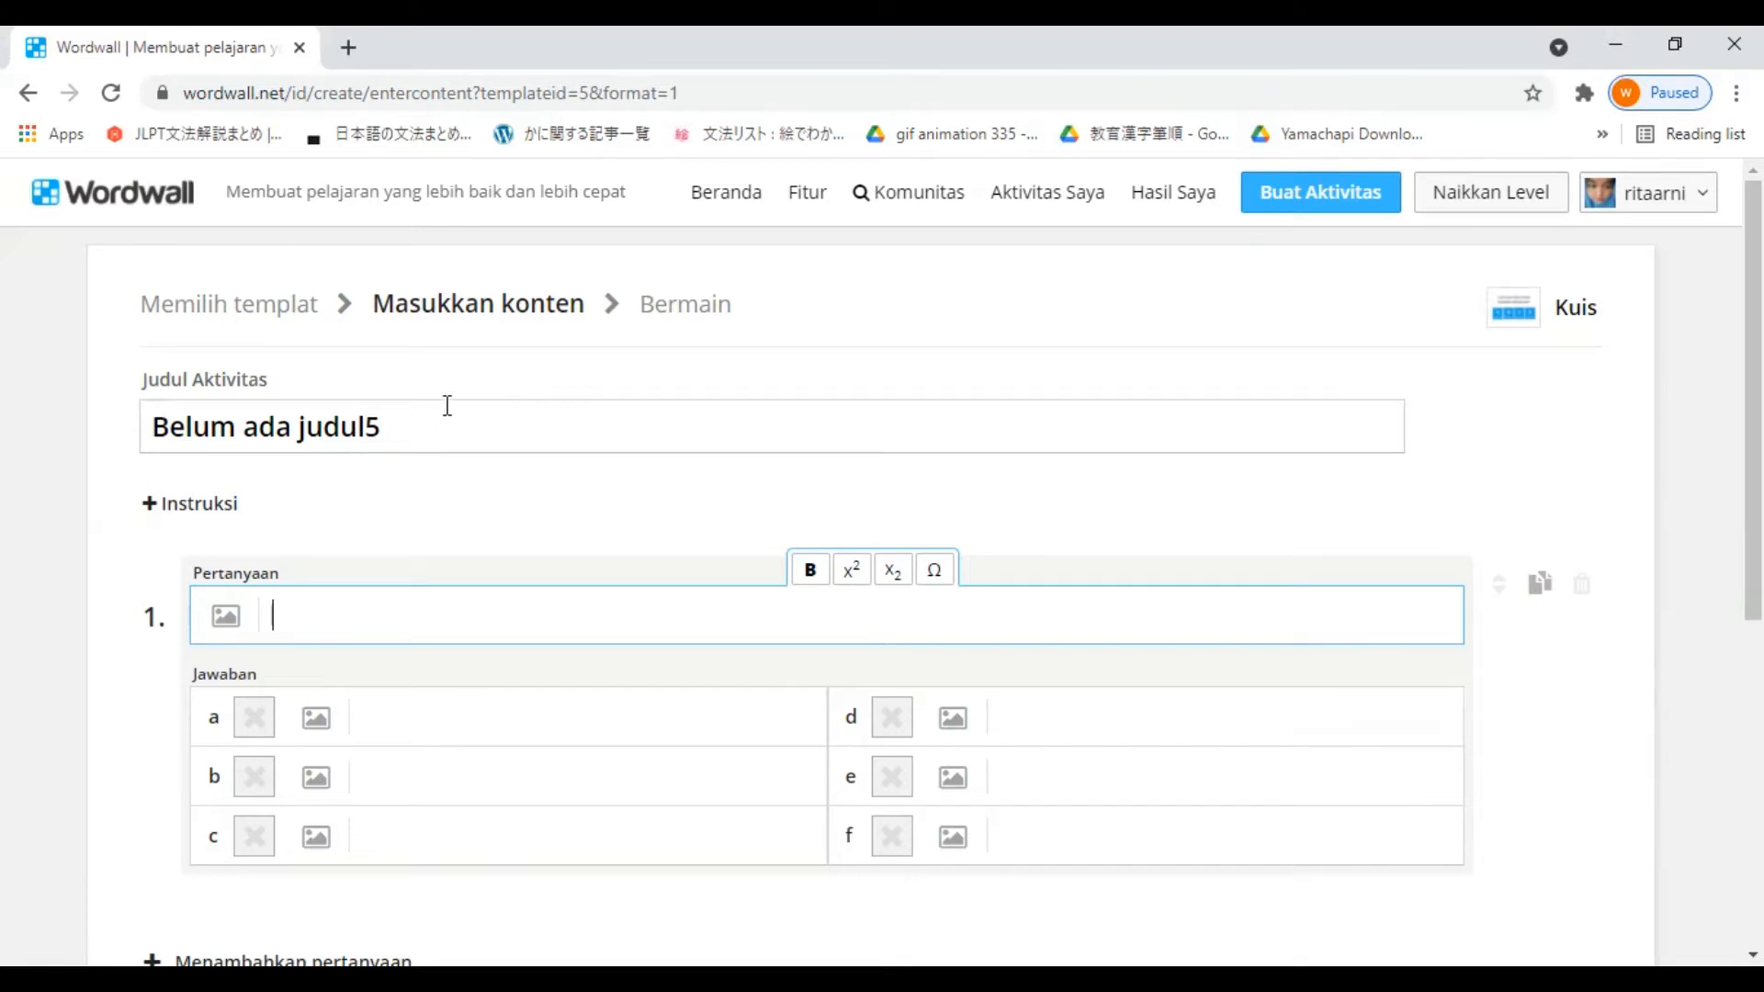
{"action": "left_click", "coordinate": [416, 428]}
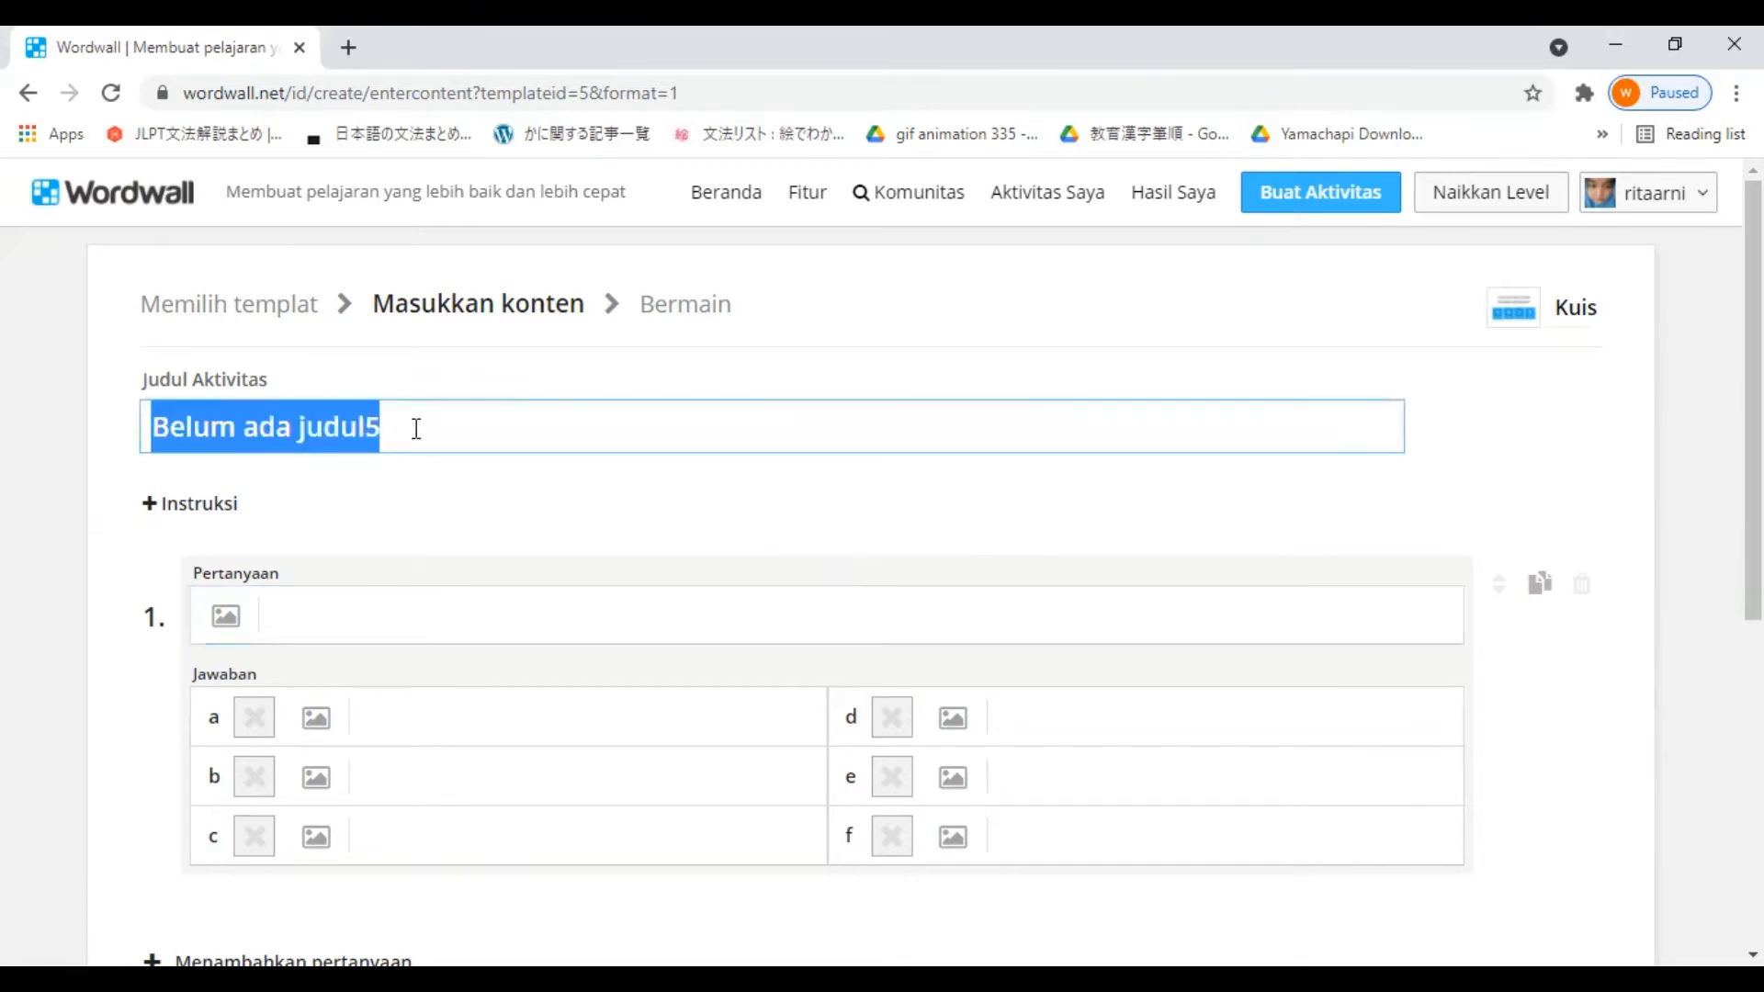
{"action": "key", "text": "BackSpace"}
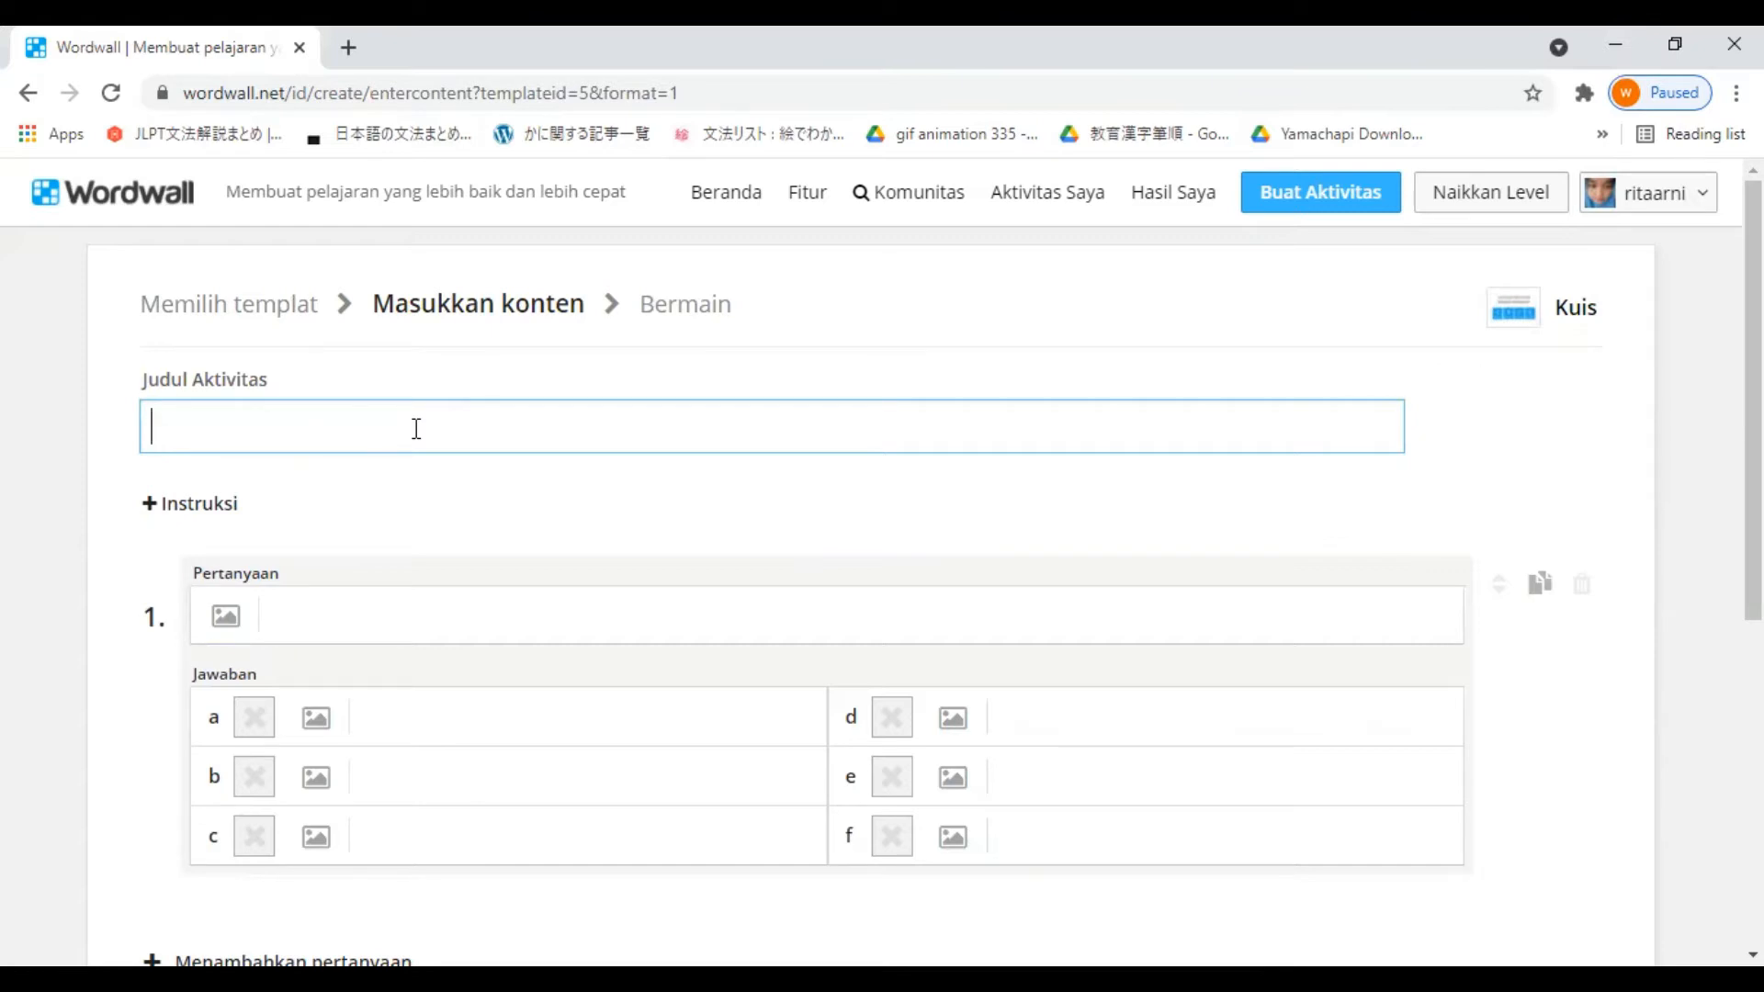
{"action": "type", "text": "MKU Baha"}
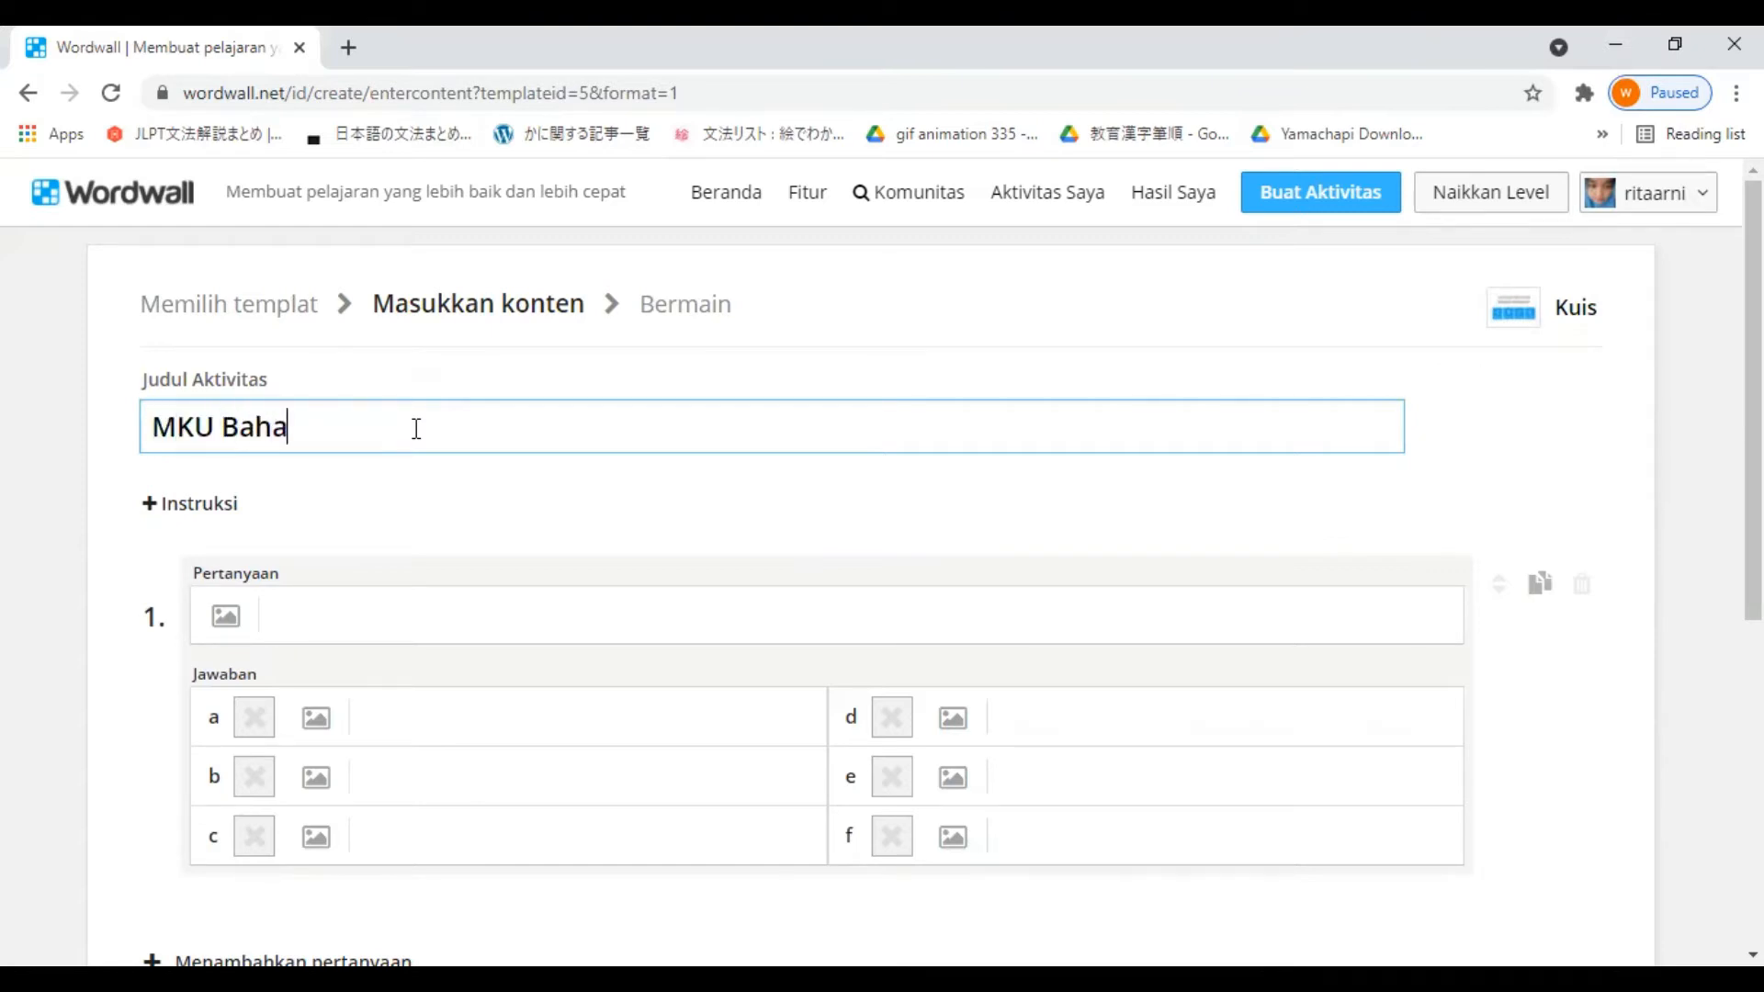
{"action": "type", "text": "sa Jepang"}
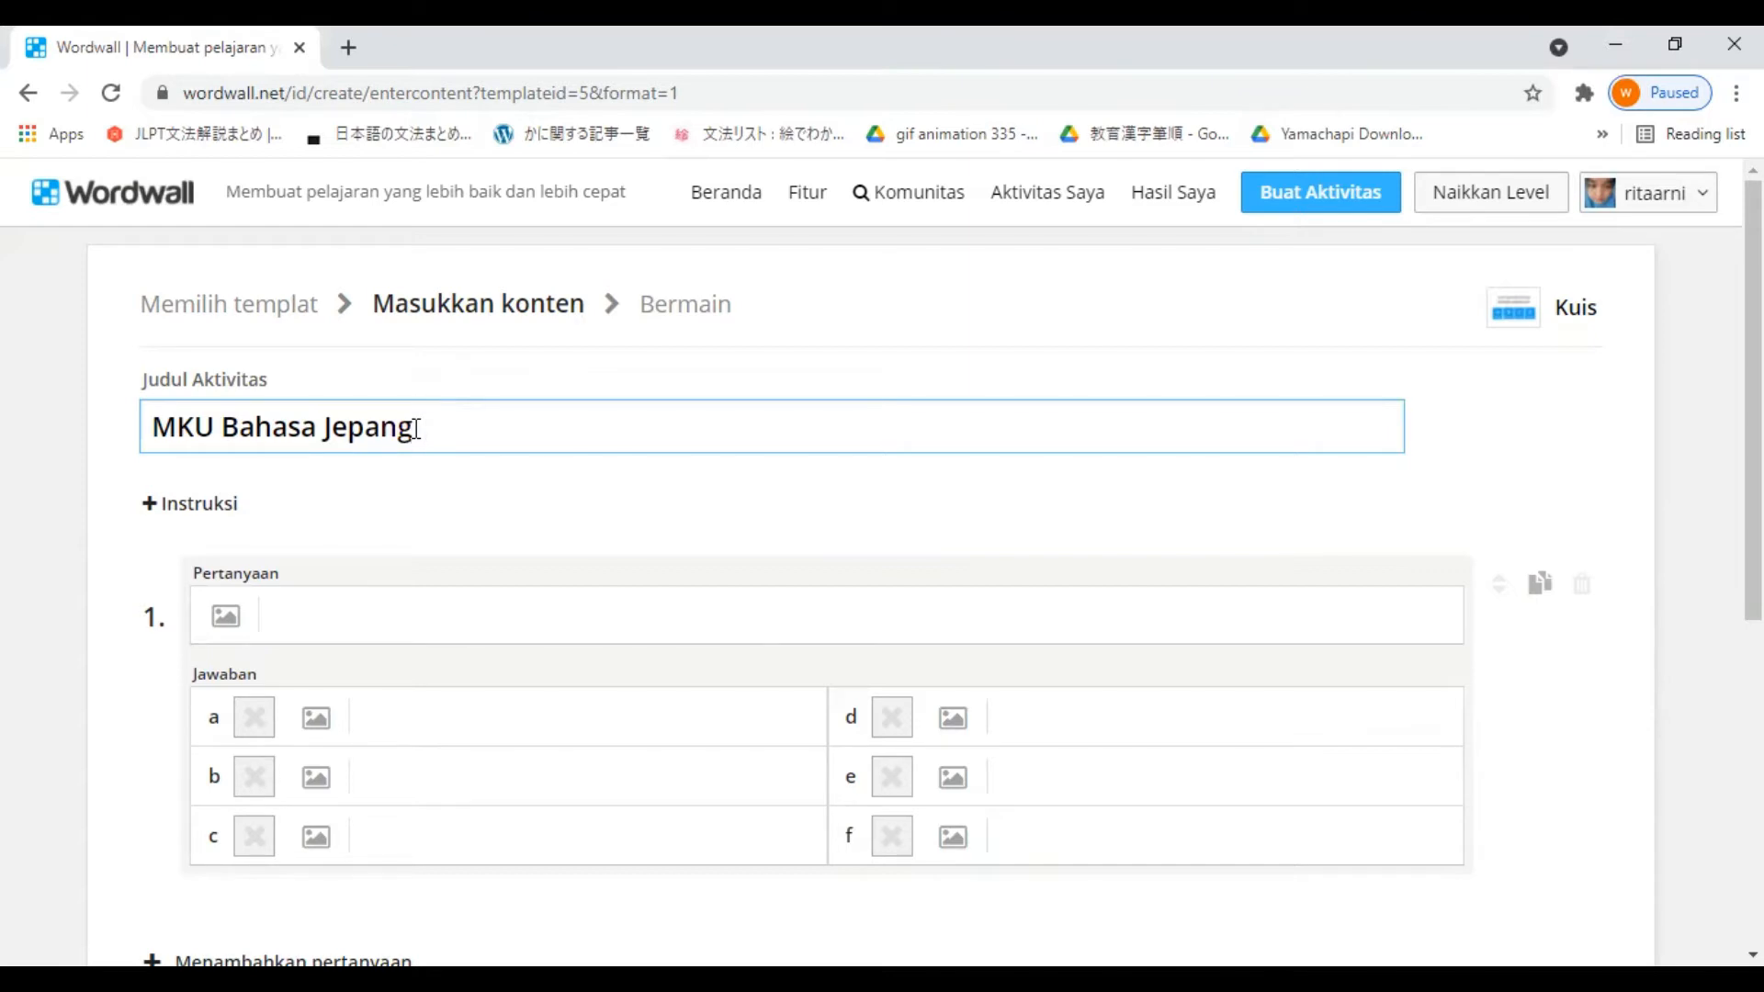
{"action": "type", "text": "  Ats"}
{"action": "key", "text": "BackSpace"}
{"action": "key", "text": "BackSpace"}
{"action": "key", "text": "BackSpace"}
{"action": "type", "text": "Aisatsu"}
{"action": "left_click", "coordinate": [416, 428]}
{"action": "type", "text": ":"}
{"action": "key", "text": "End"}
Step: Enter "Ohayou gozaimasu digunakan pada waktu...?" as the text of question 1
{"action": "left_click", "coordinate": [289, 612]}
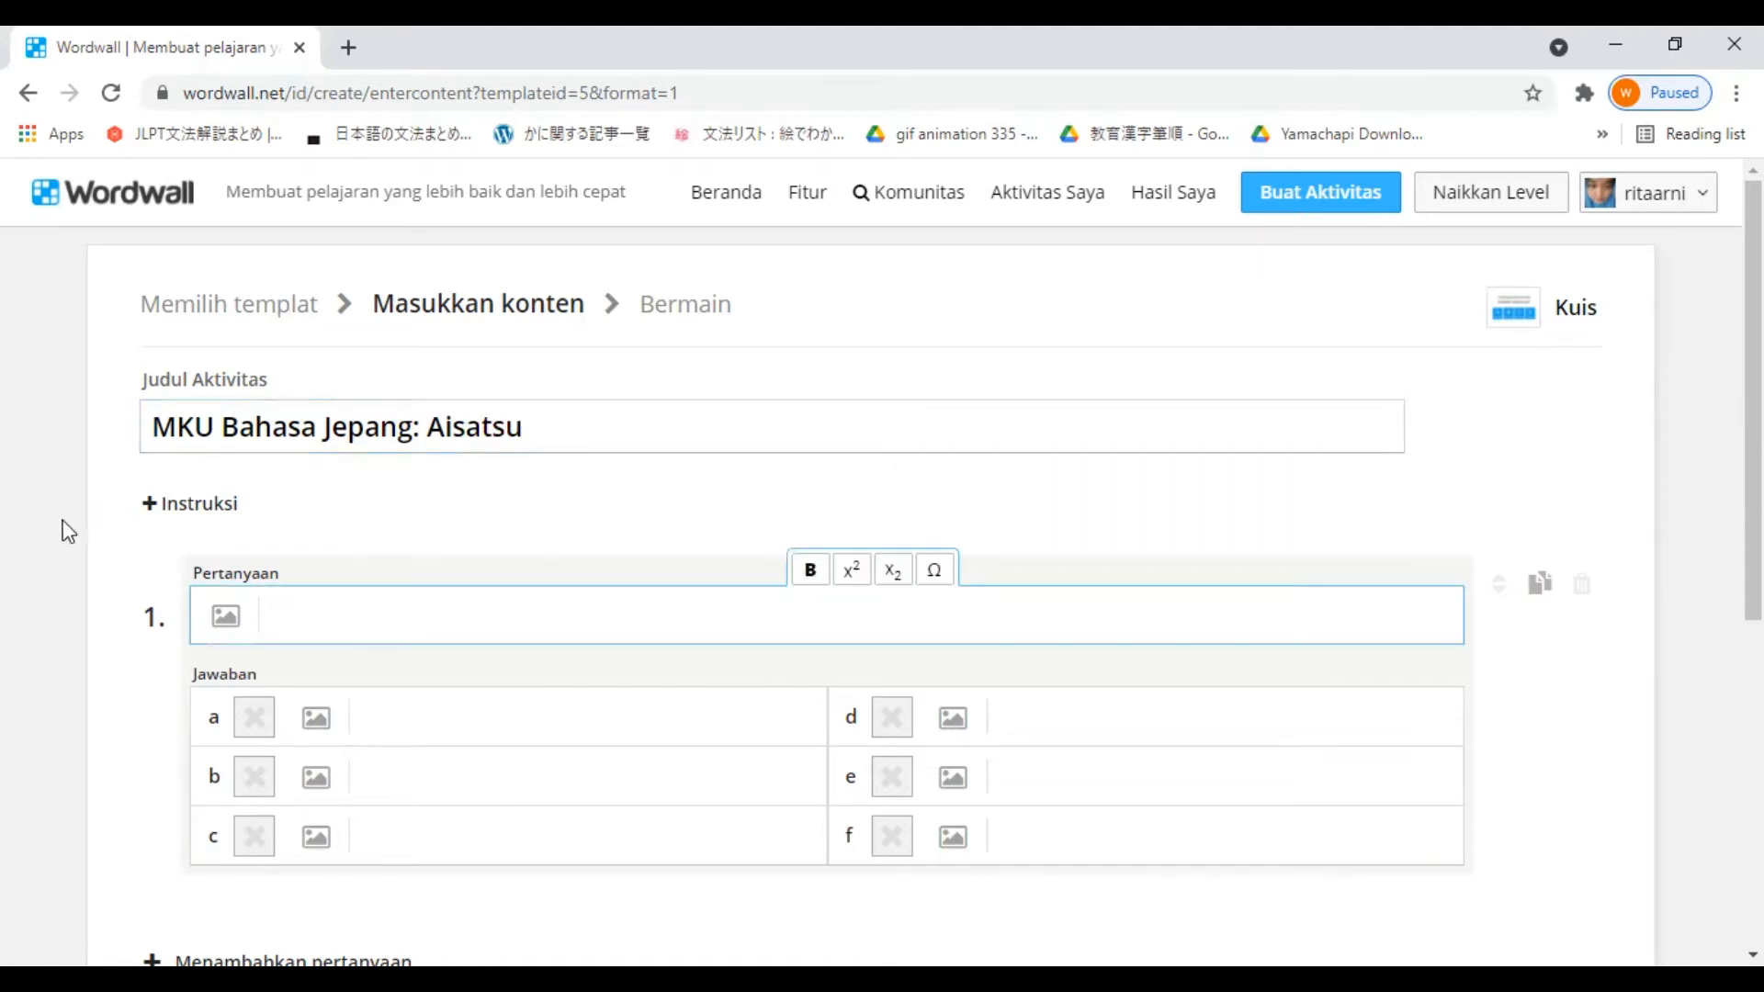
{"action": "scroll", "coordinate": [61, 496], "scroll_direction": "down", "scroll_amount": 3}
{"action": "scroll", "coordinate": [74, 492], "scroll_direction": "up", "scroll_amount": 2}
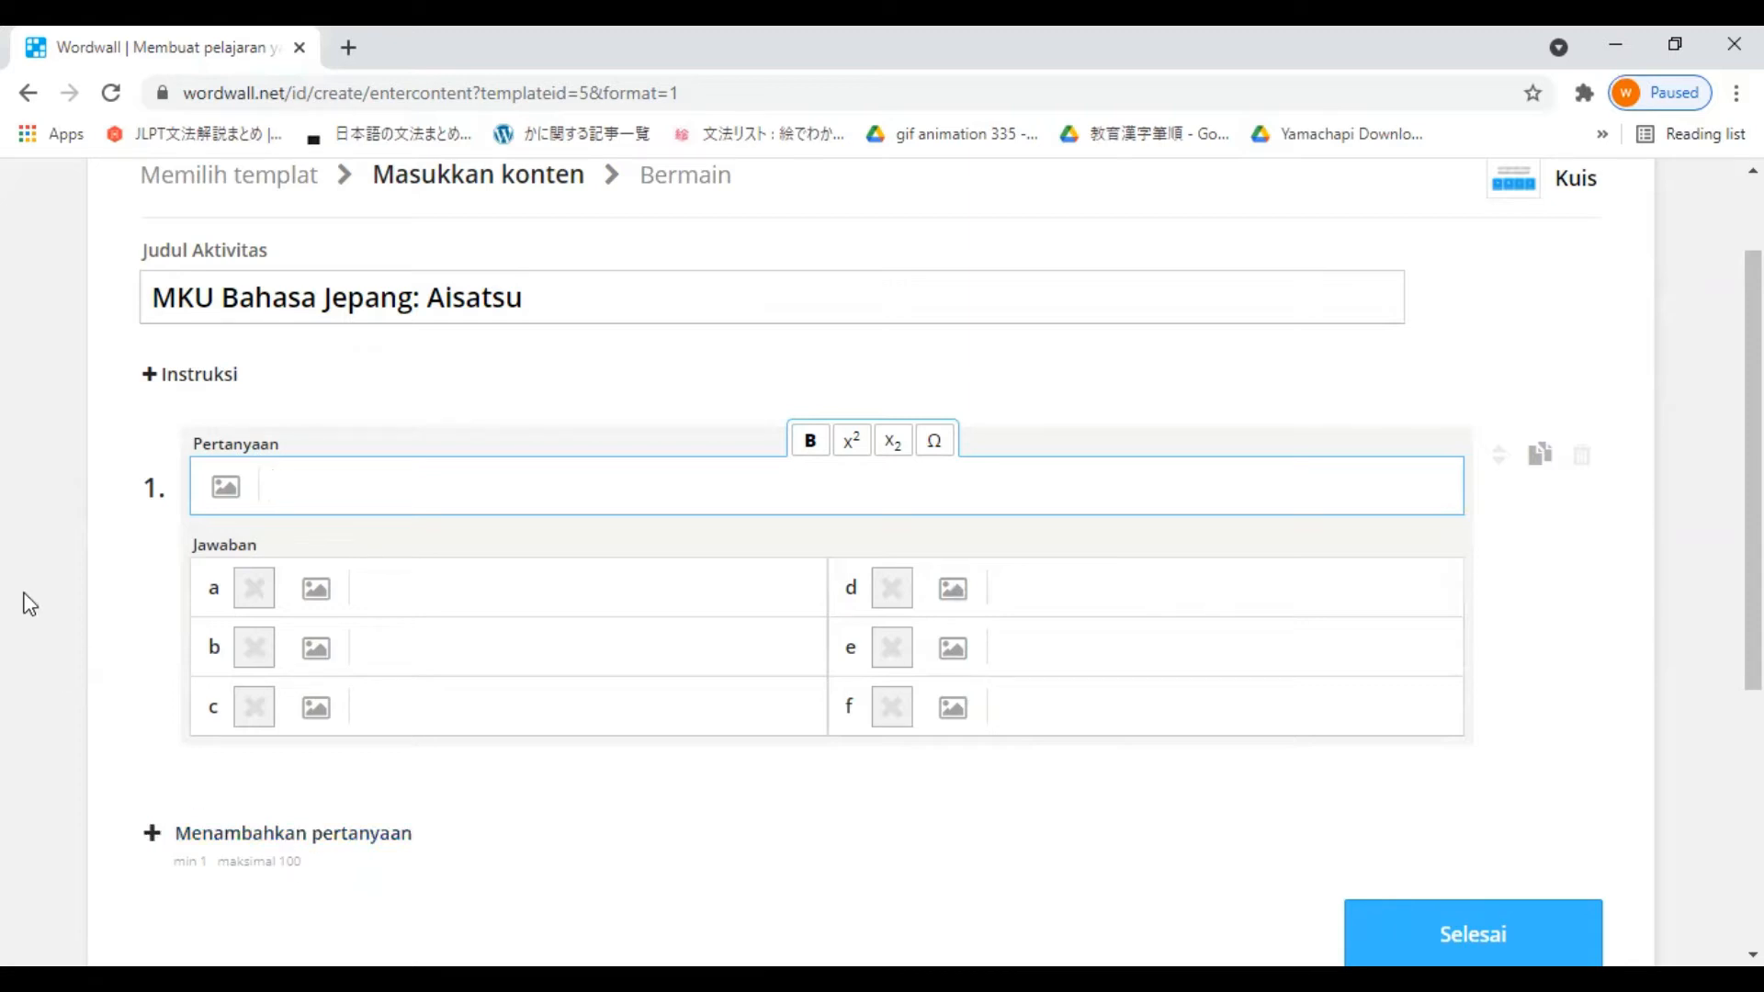
{"action": "scroll", "coordinate": [59, 569], "scroll_direction": "up", "scroll_amount": 2}
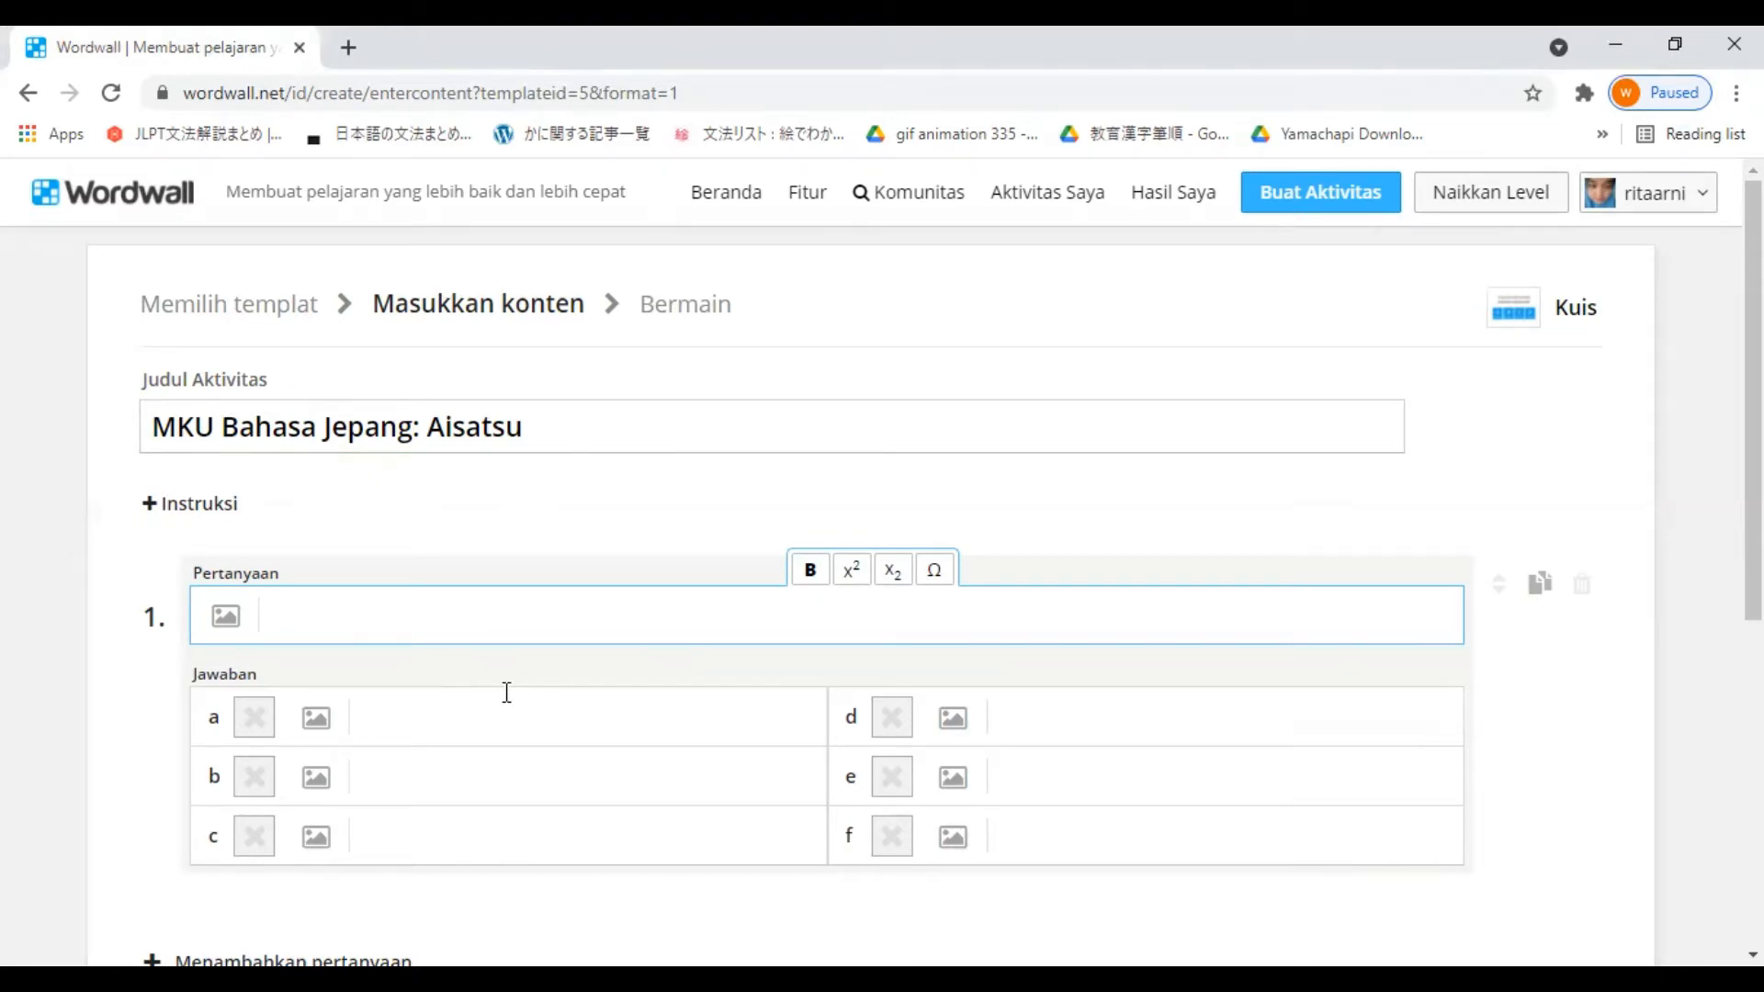
{"action": "type", "text": "Ohayou g"}
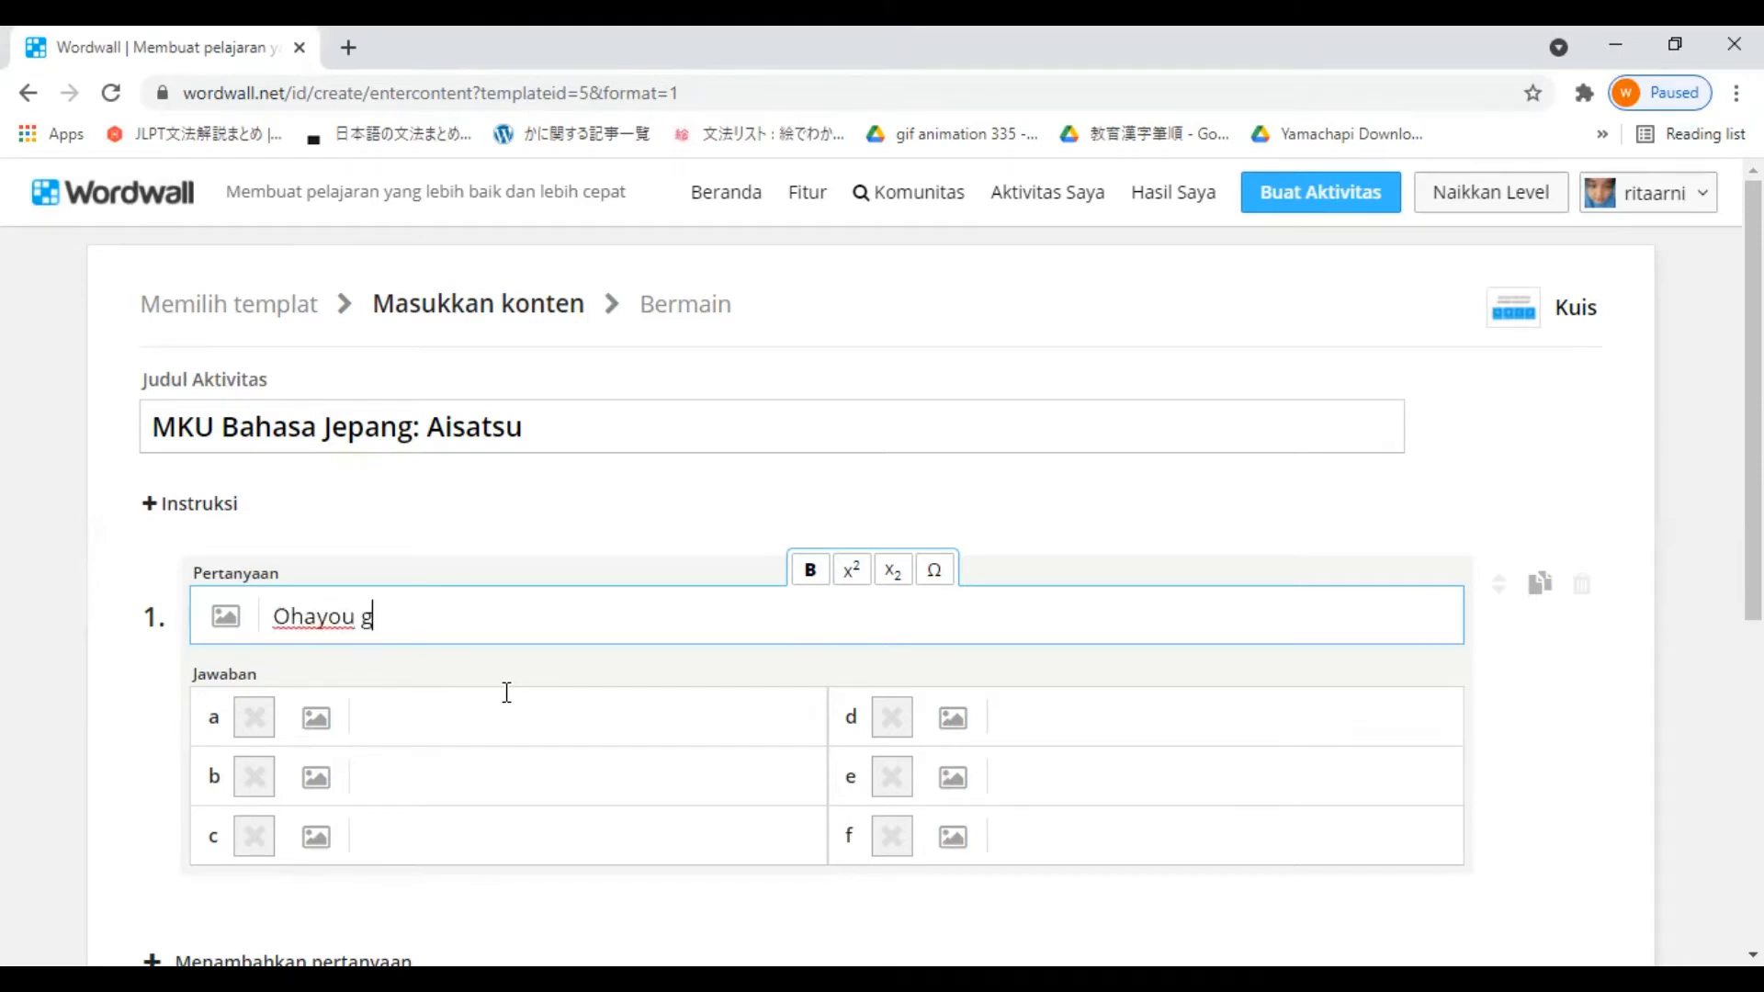
{"action": "type", "text": "ozaimasu digunakan"}
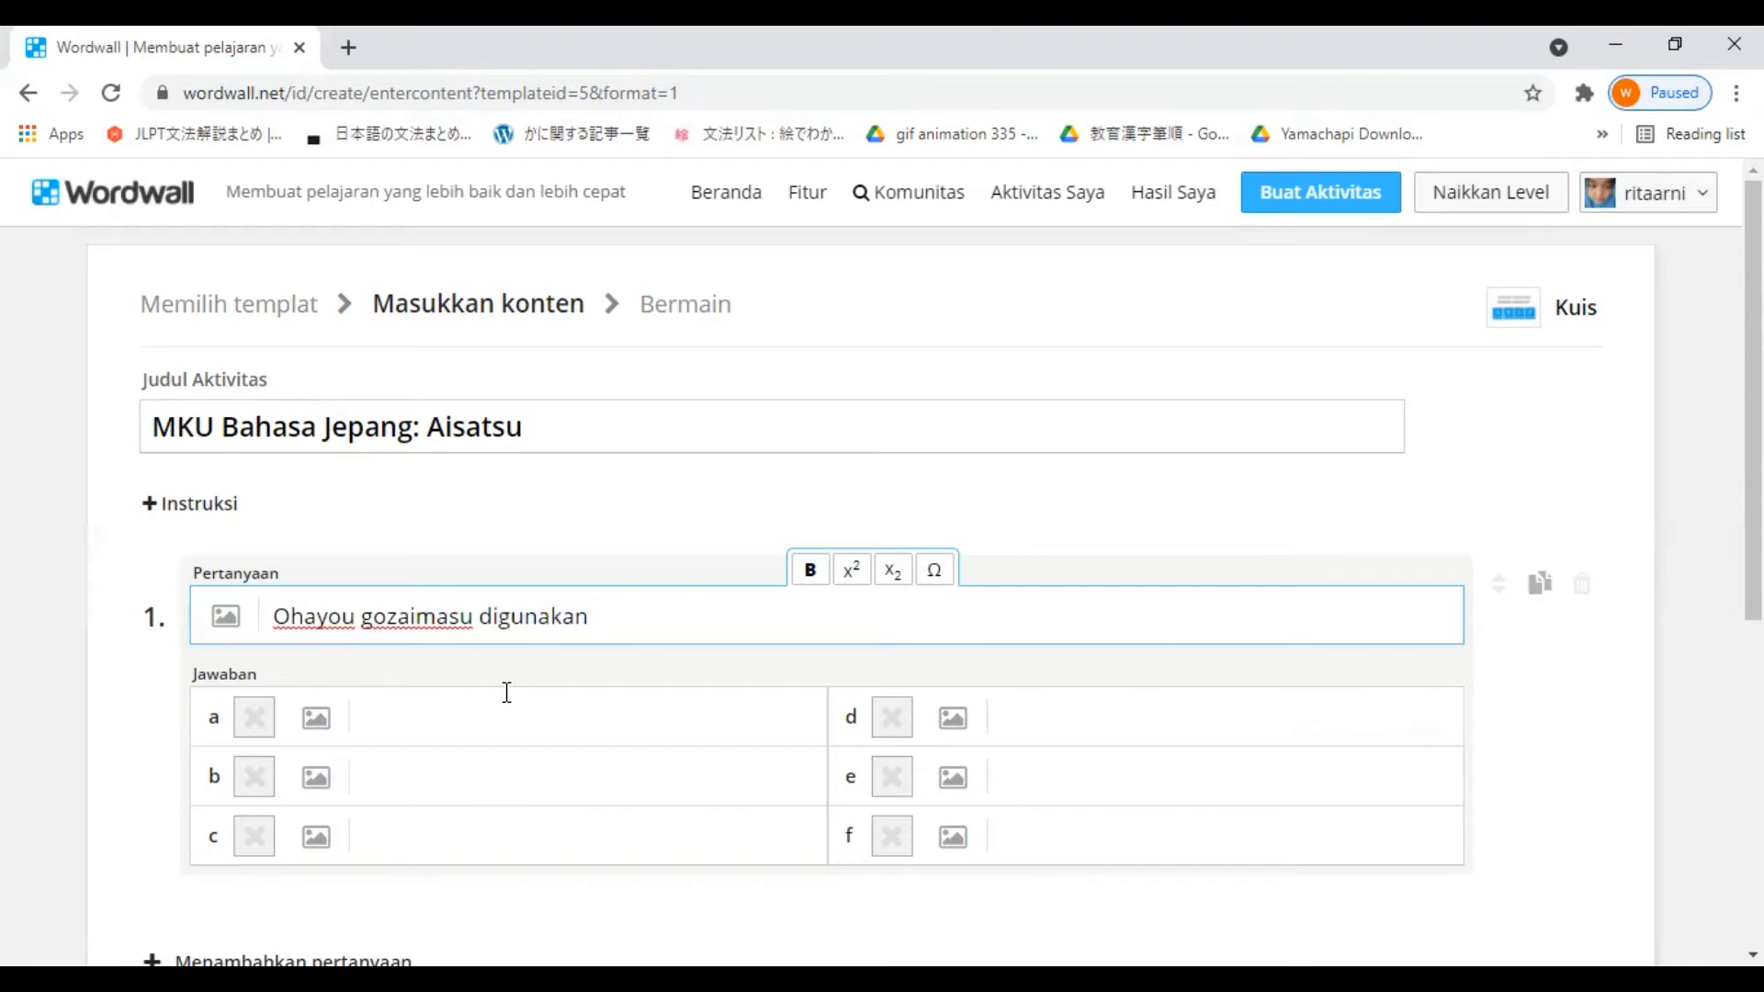
{"action": "type", "text": " pada wak"}
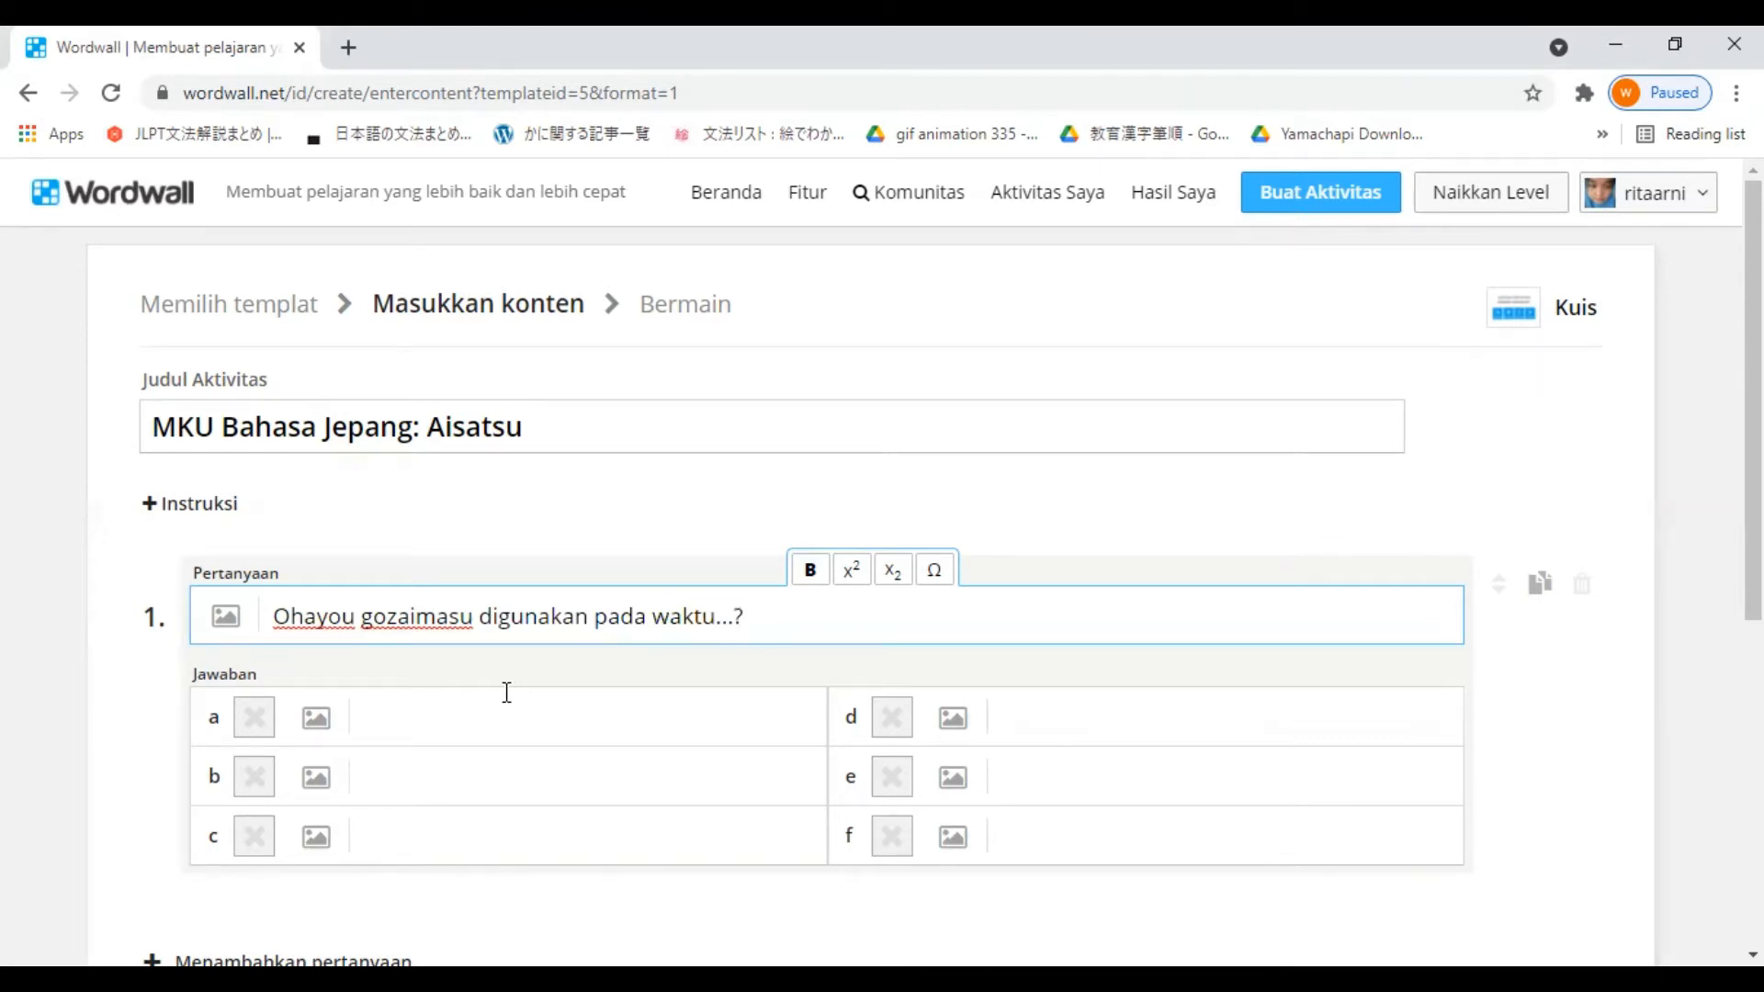
Step: Fill in answers a to d of question 1 with Pagi, Siang, Sore and Malam
{"action": "left_click", "coordinate": [435, 723]}
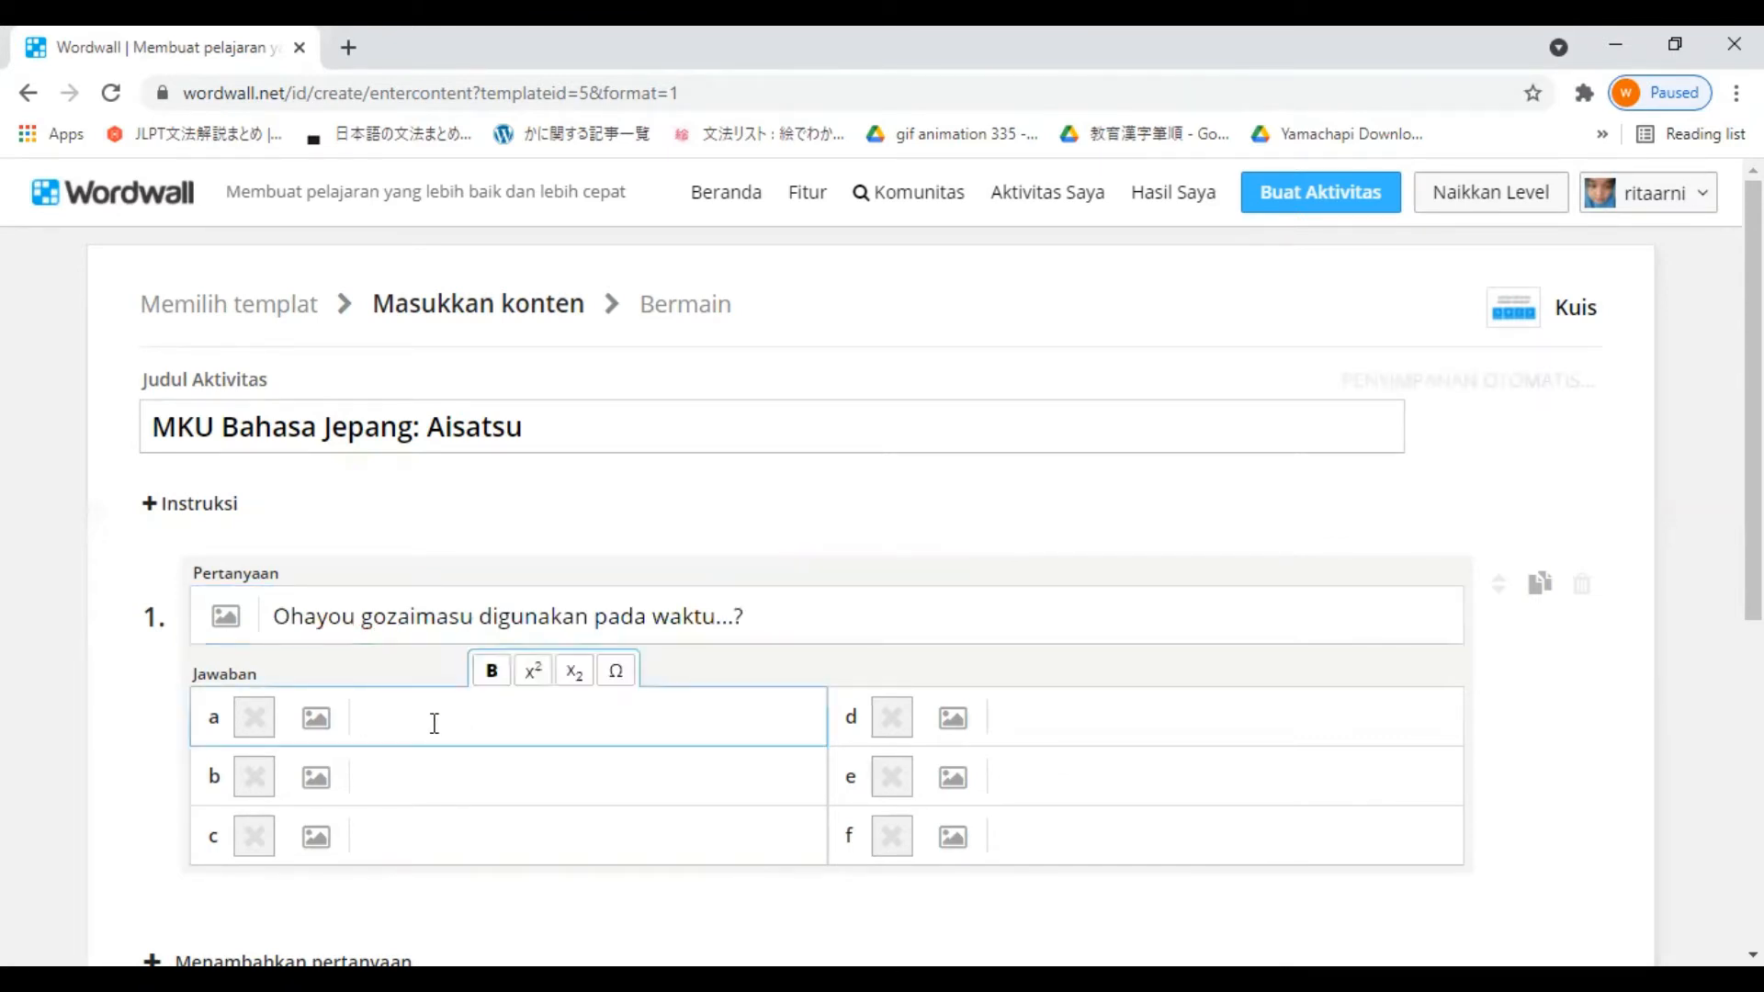
{"action": "type", "text": "Pagi"}
{"action": "left_click", "coordinate": [396, 782]}
{"action": "type", "text": "Siang"}
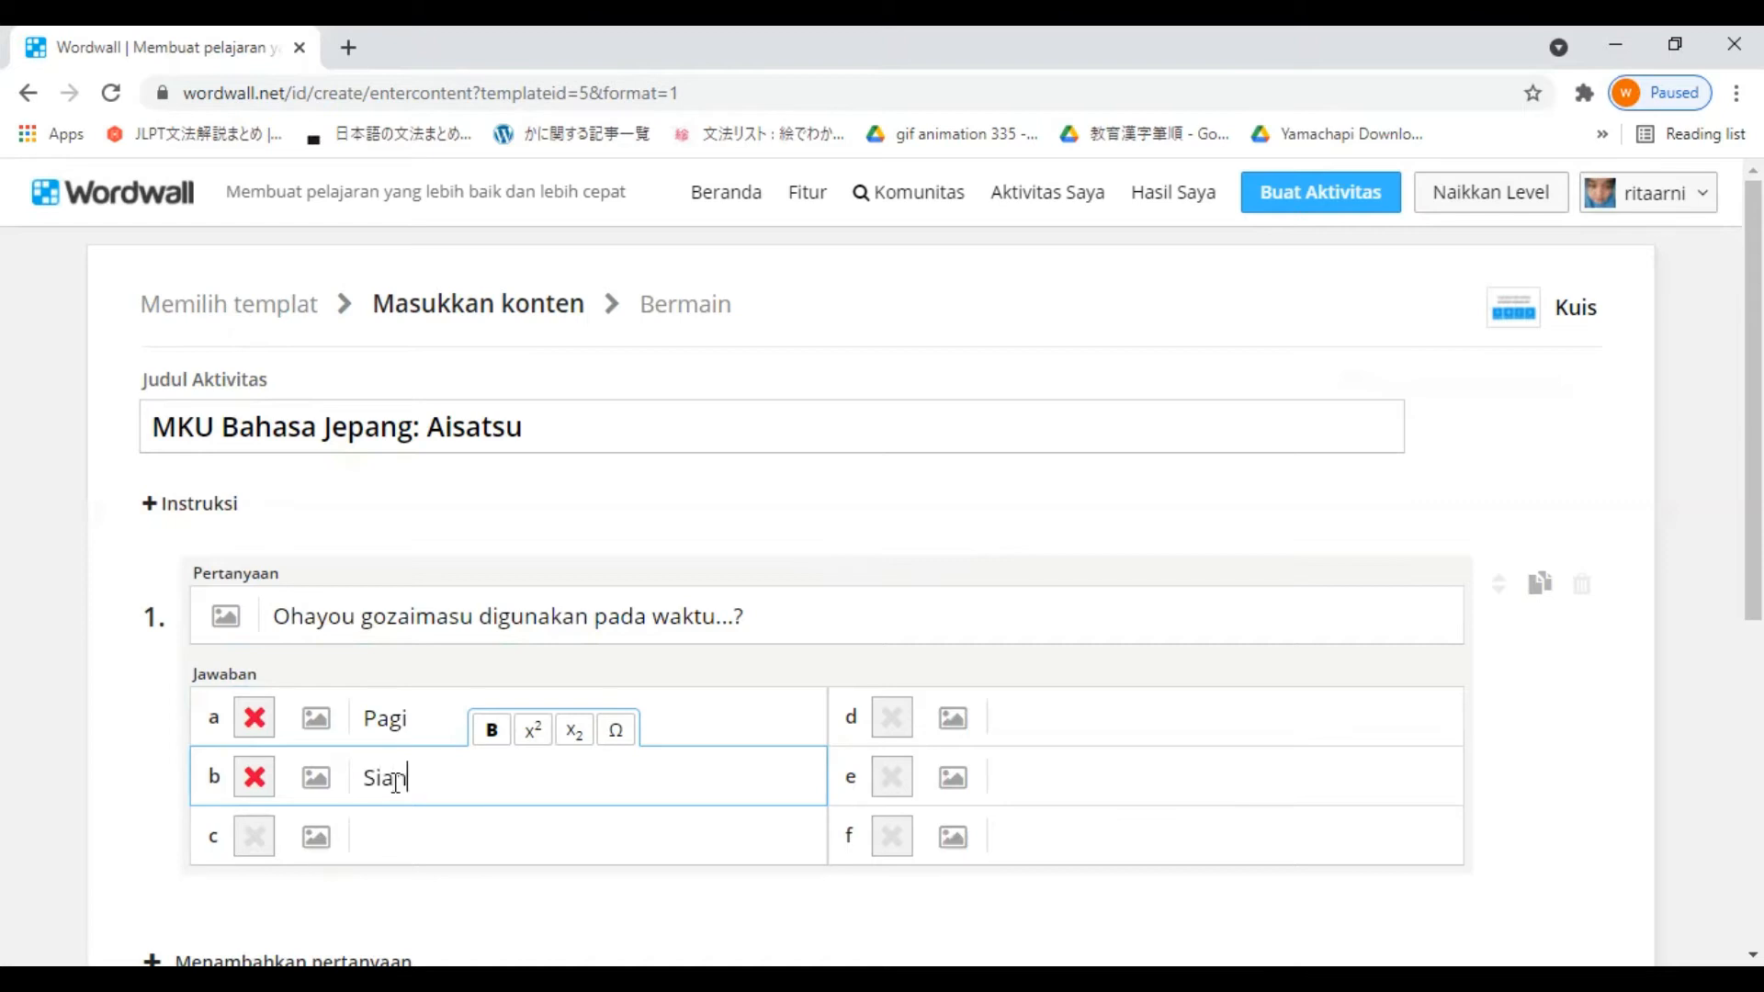
{"action": "left_click", "coordinate": [376, 823]}
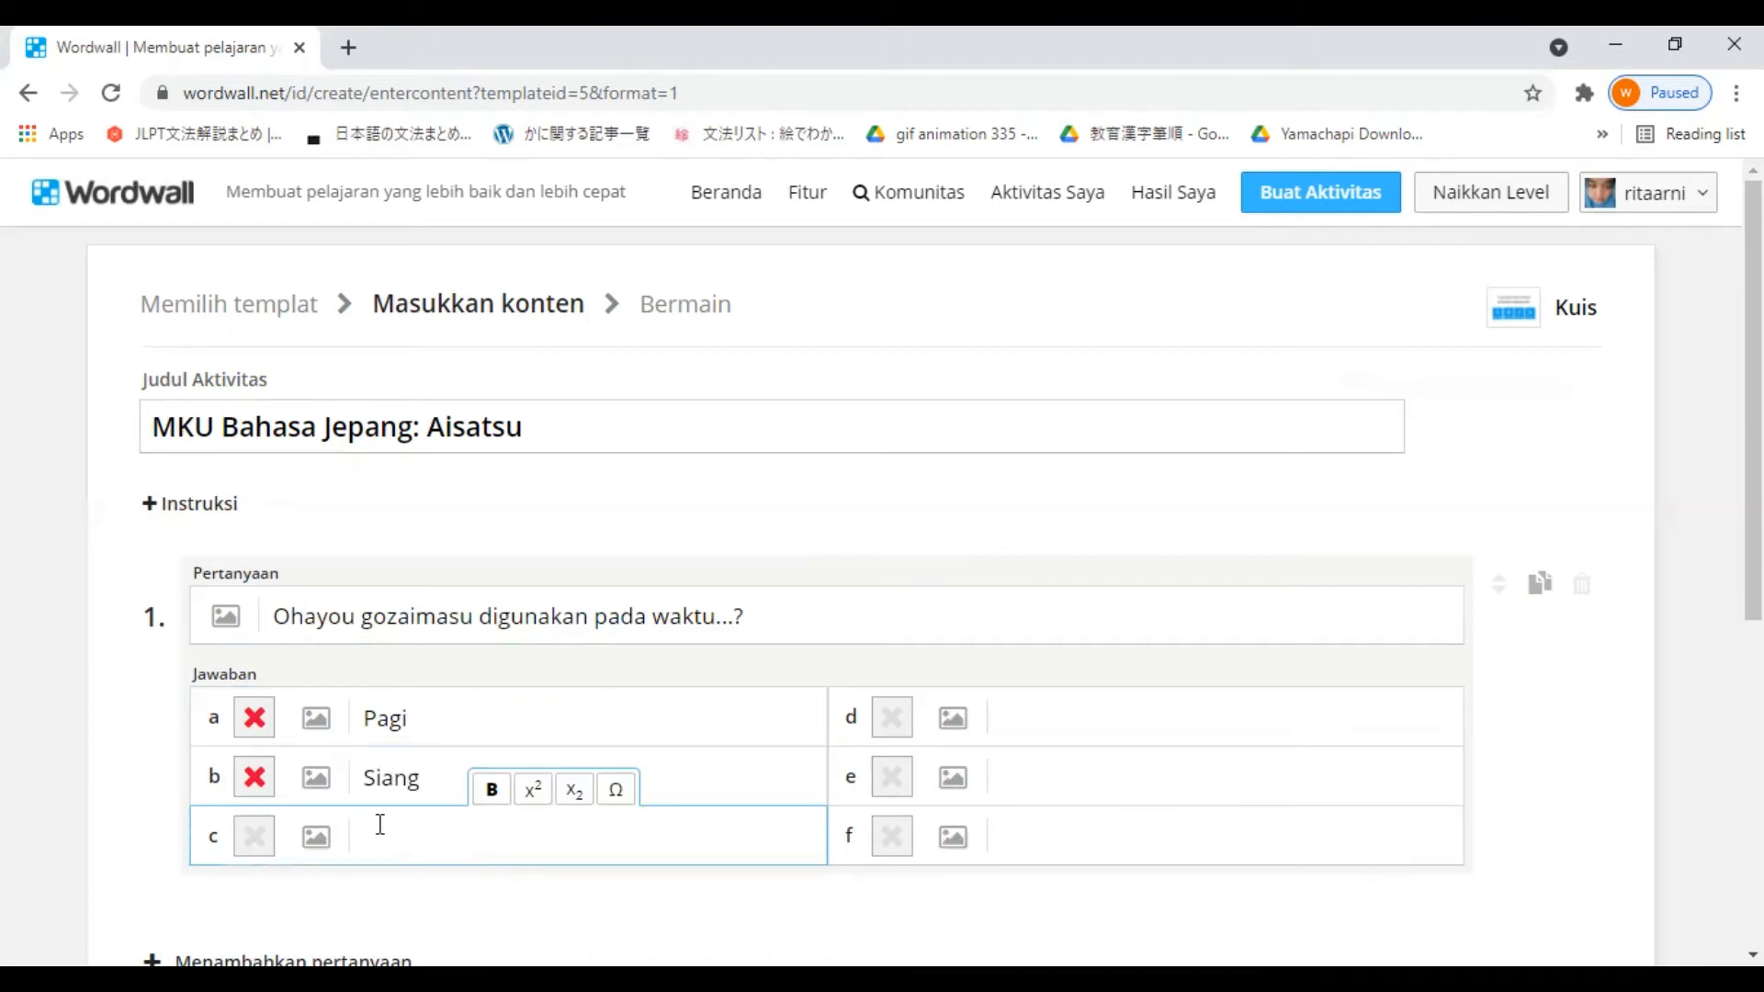
{"action": "type", "text": "Sore"}
{"action": "left_click", "coordinate": [1049, 717]}
{"action": "type", "text": "Malam"}
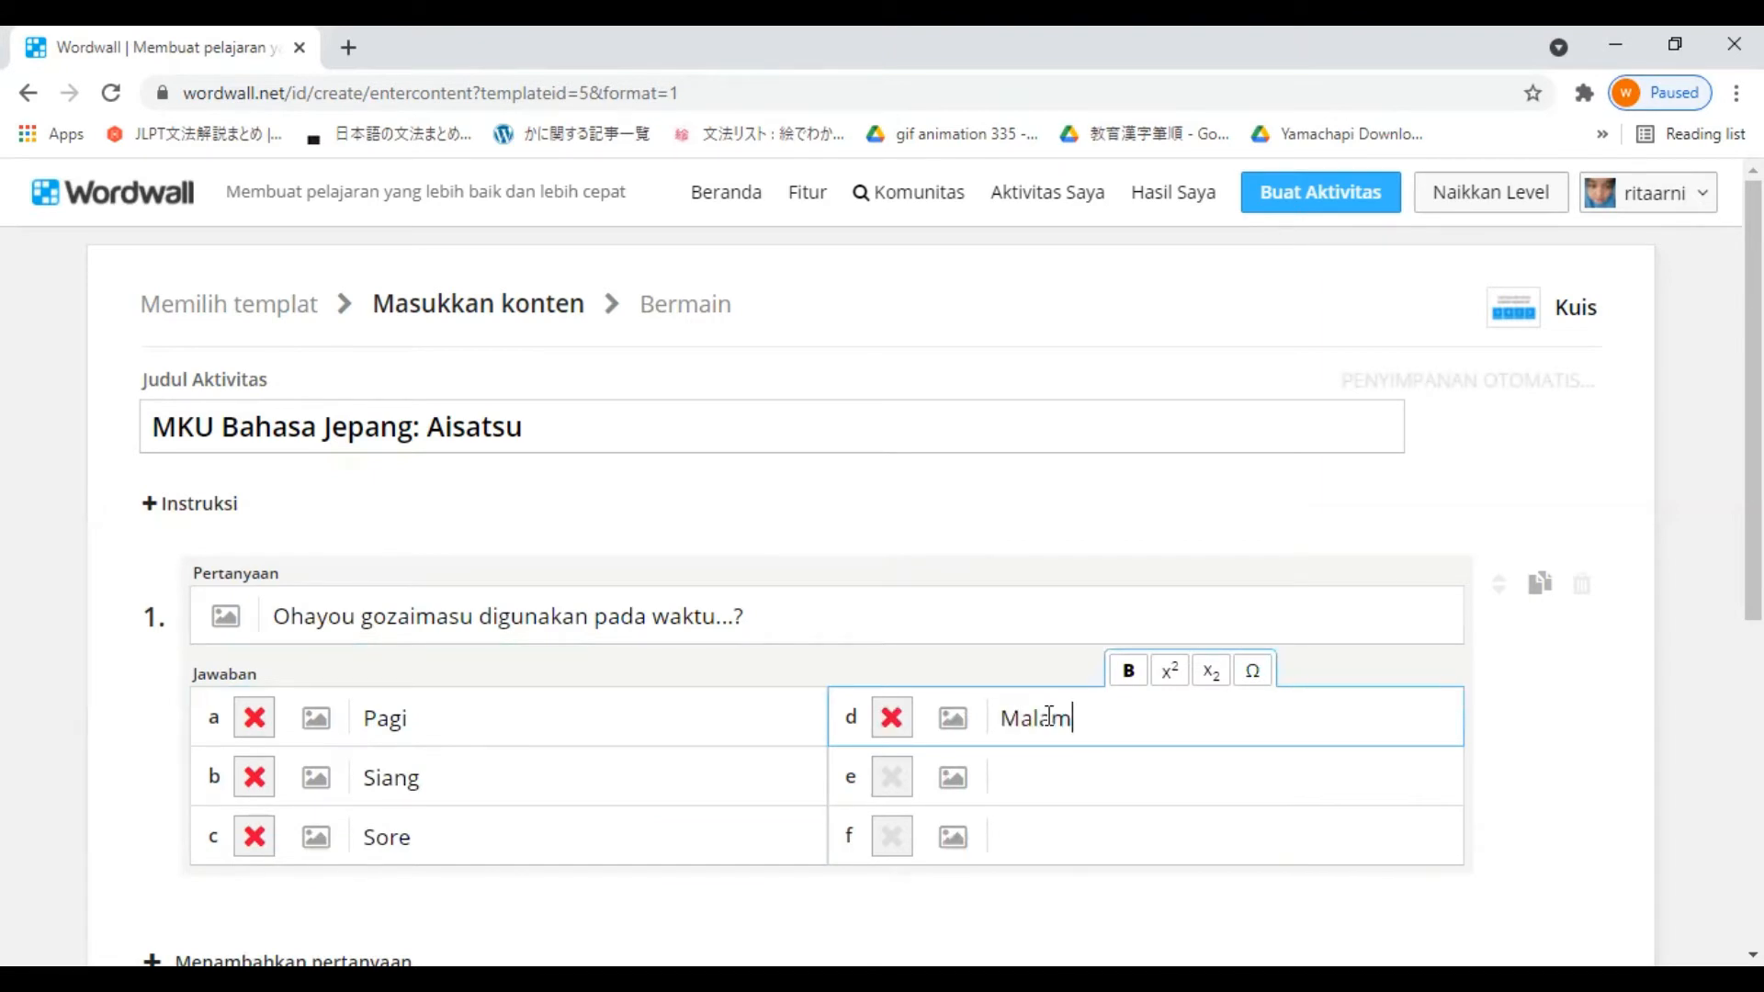
Step: Mark answer a, Pagi, as the correct answer to question 1
{"action": "scroll", "coordinate": [653, 741], "scroll_direction": "down", "scroll_amount": 2}
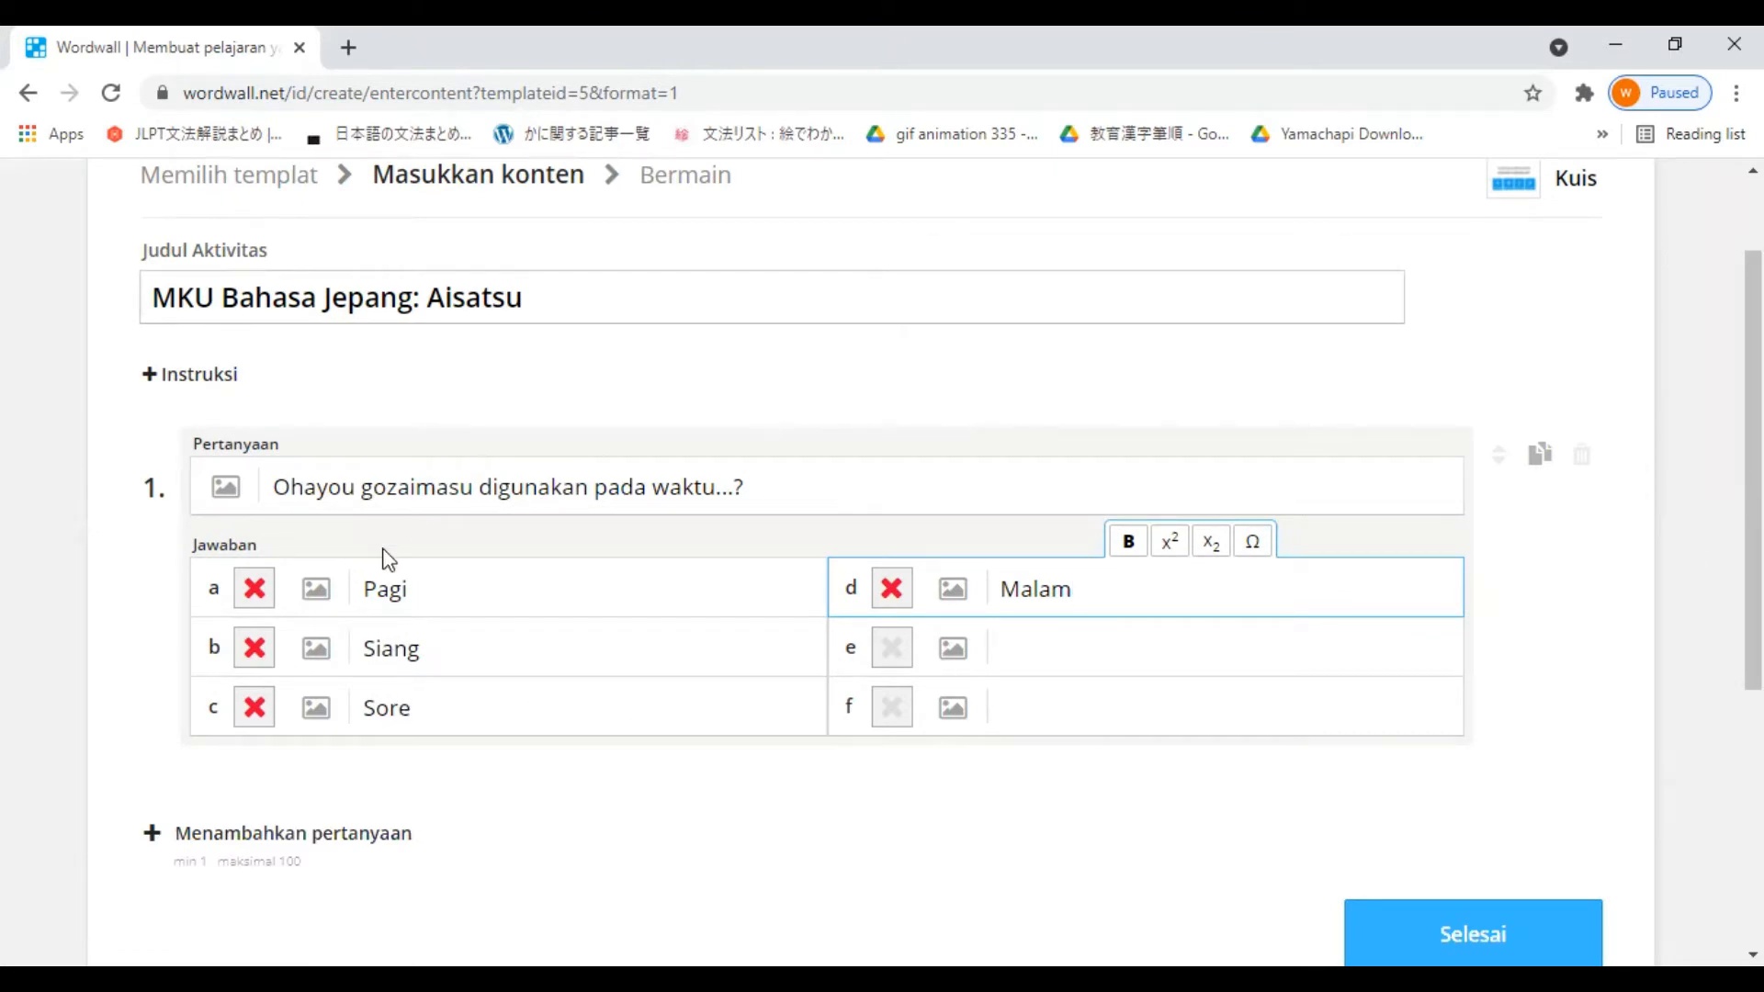
{"action": "left_click", "coordinate": [255, 590]}
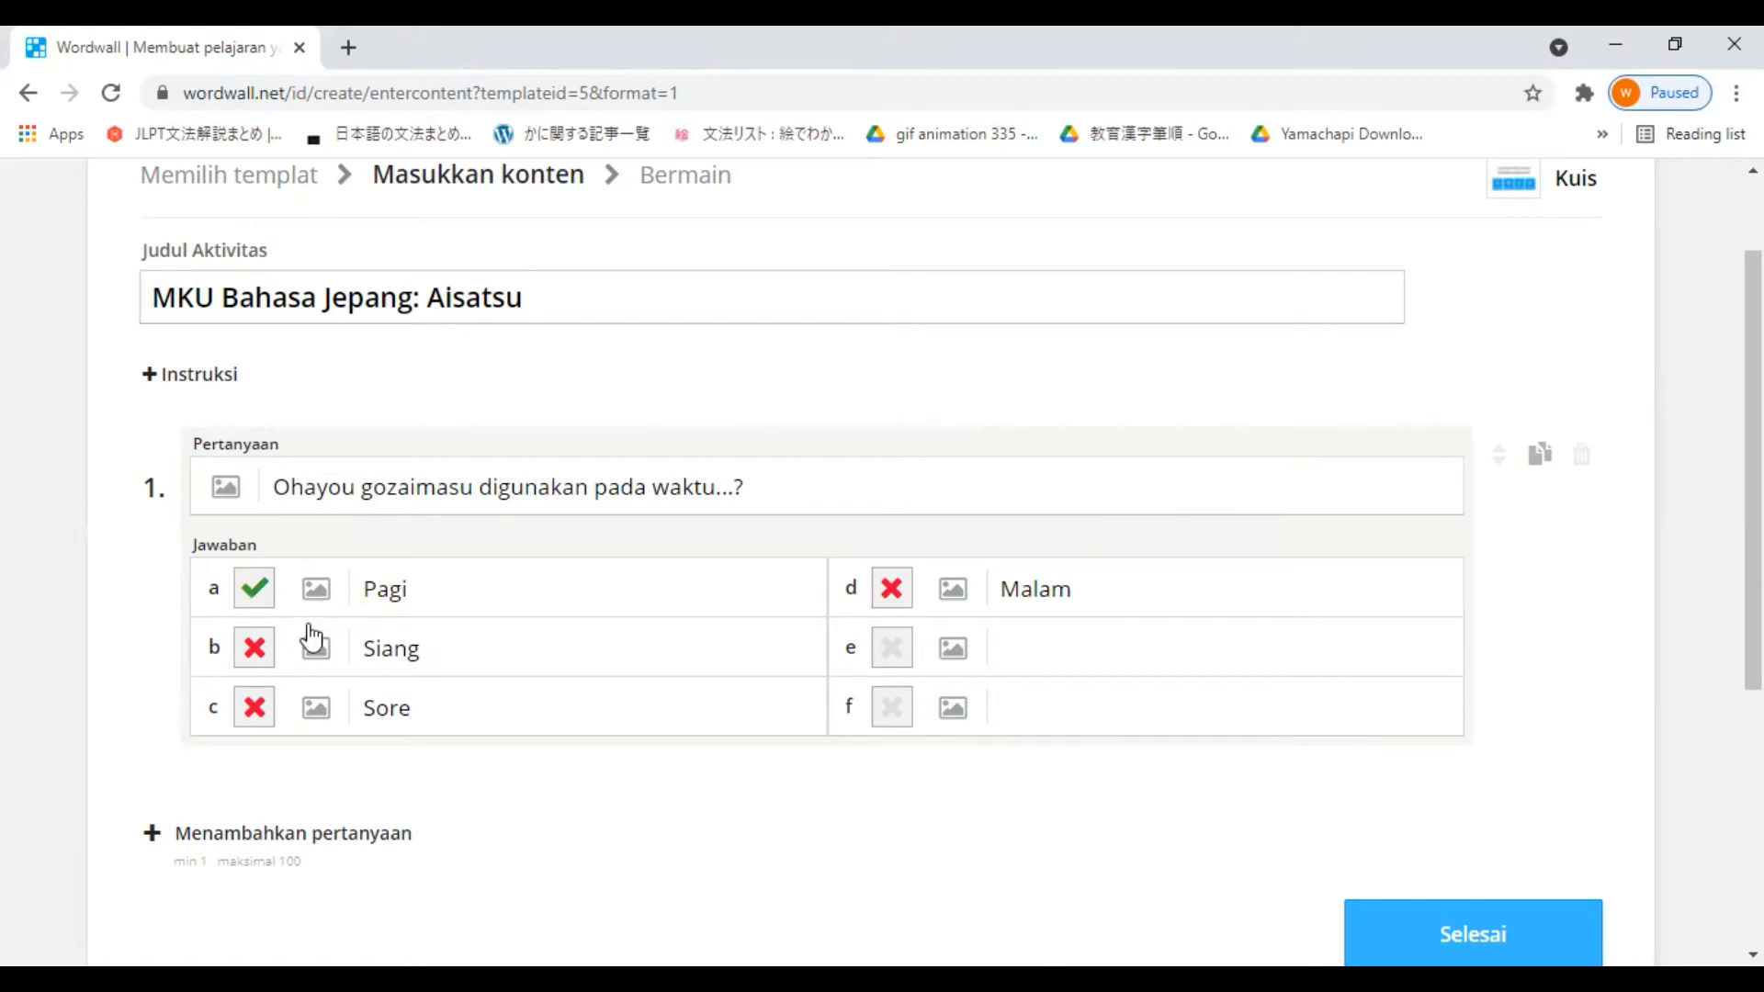
{"action": "scroll", "coordinate": [701, 838], "scroll_direction": "down", "scroll_amount": 1}
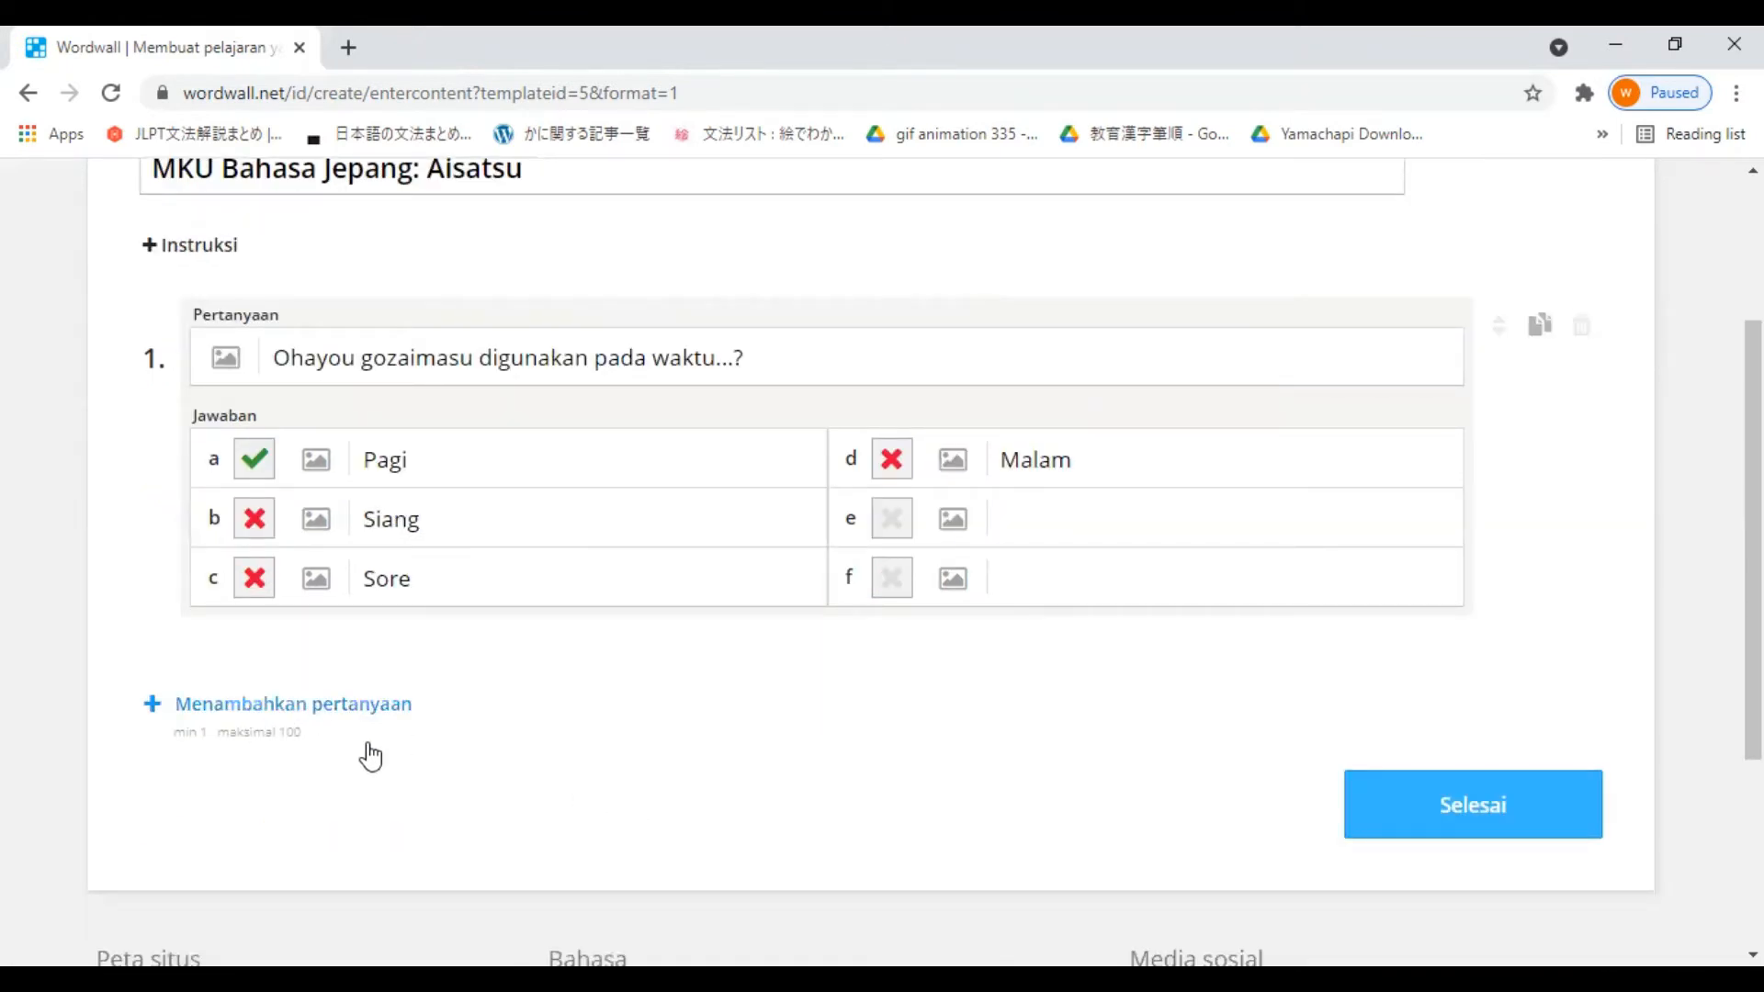
Step: Add a blank second question and finish the quiz content to save the activity
{"action": "left_click", "coordinate": [153, 707]}
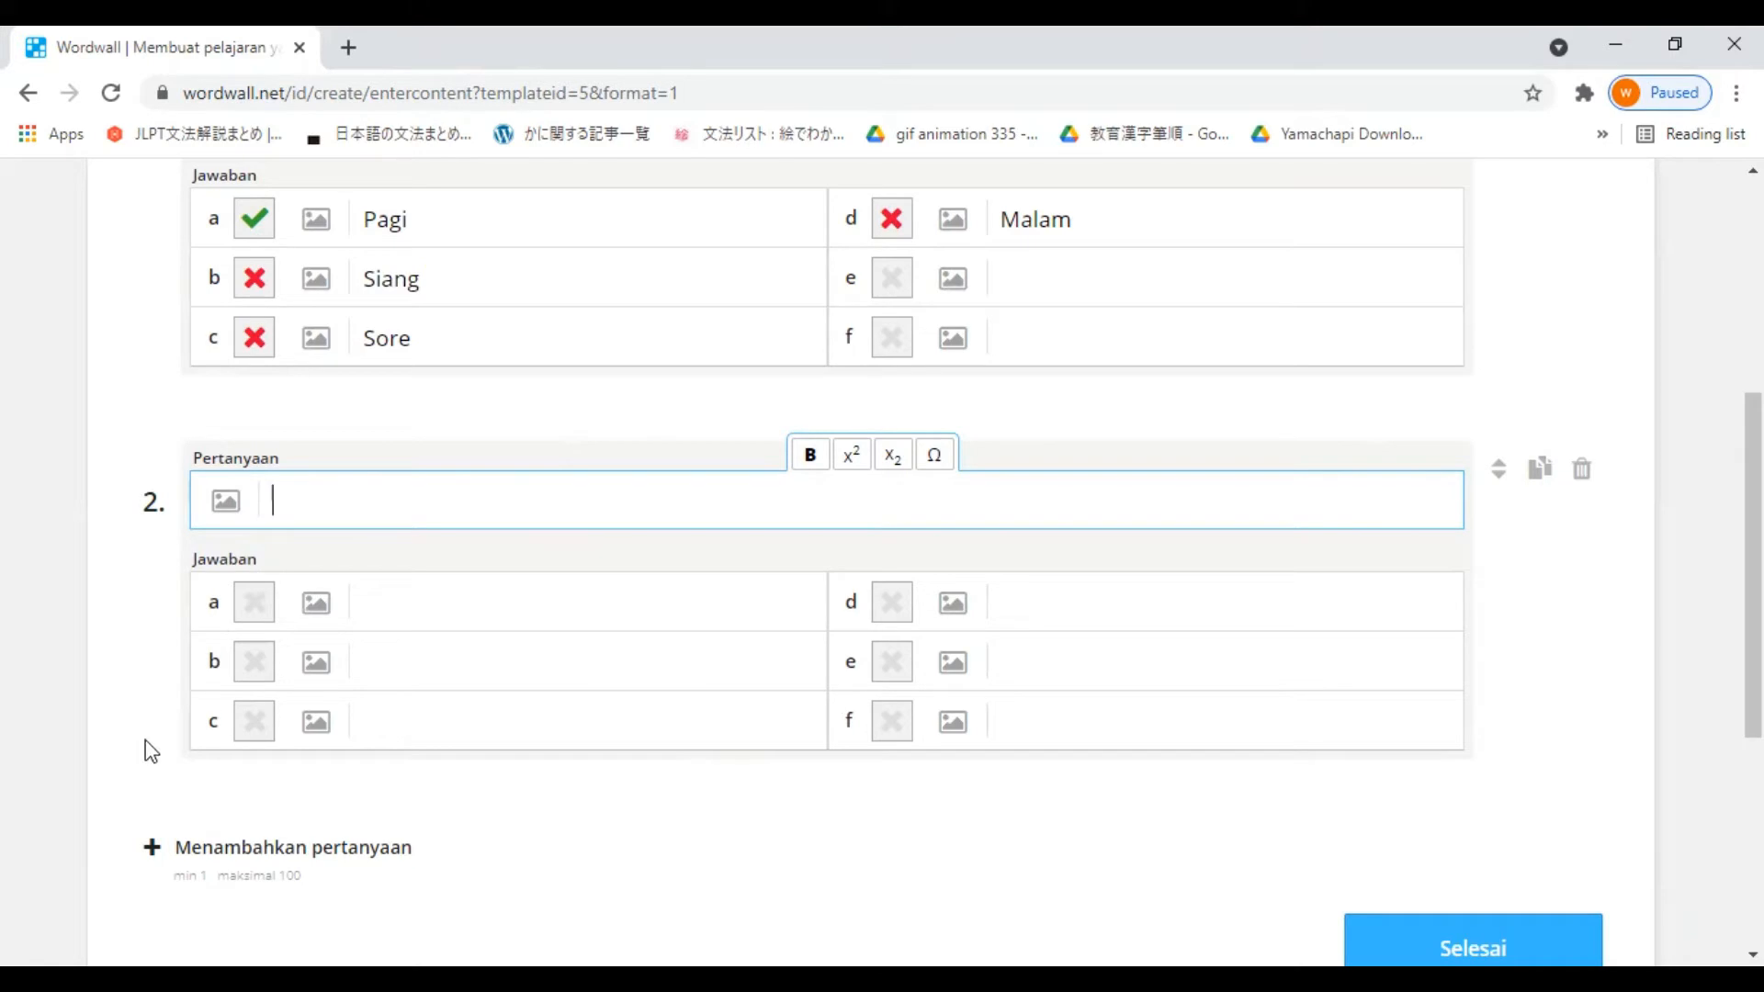
{"action": "scroll", "coordinate": [1461, 801], "scroll_direction": "down", "scroll_amount": 3}
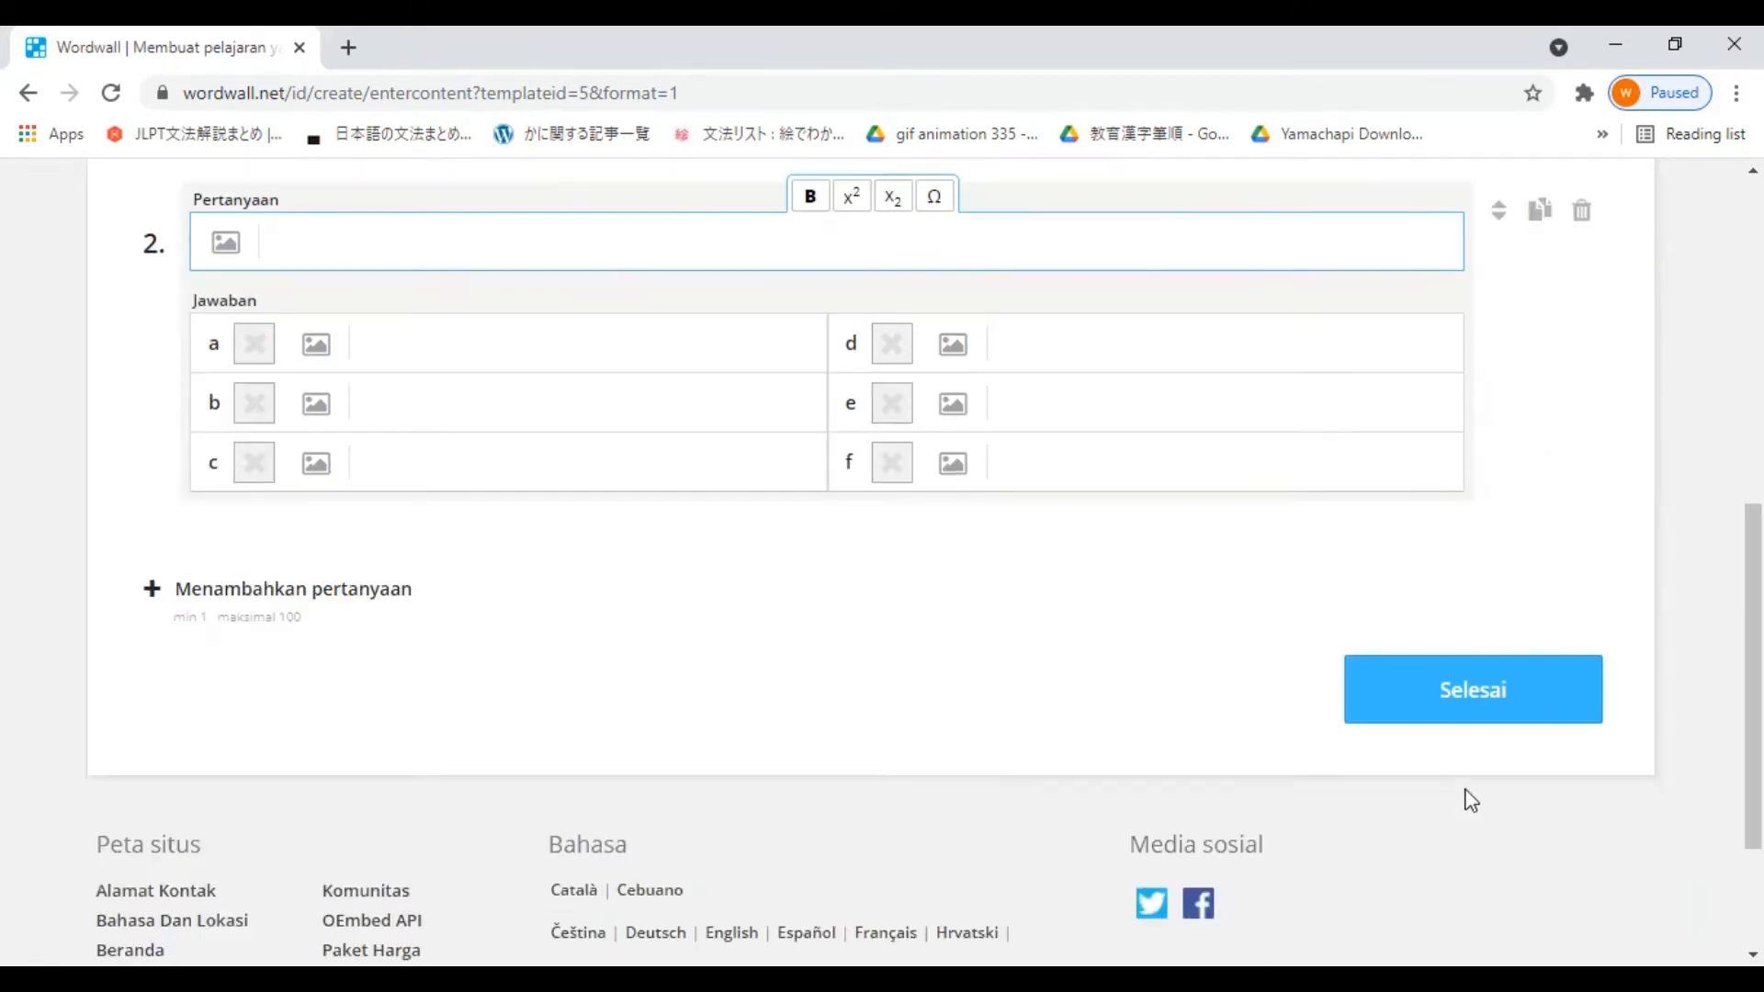
{"action": "left_click", "coordinate": [1474, 707]}
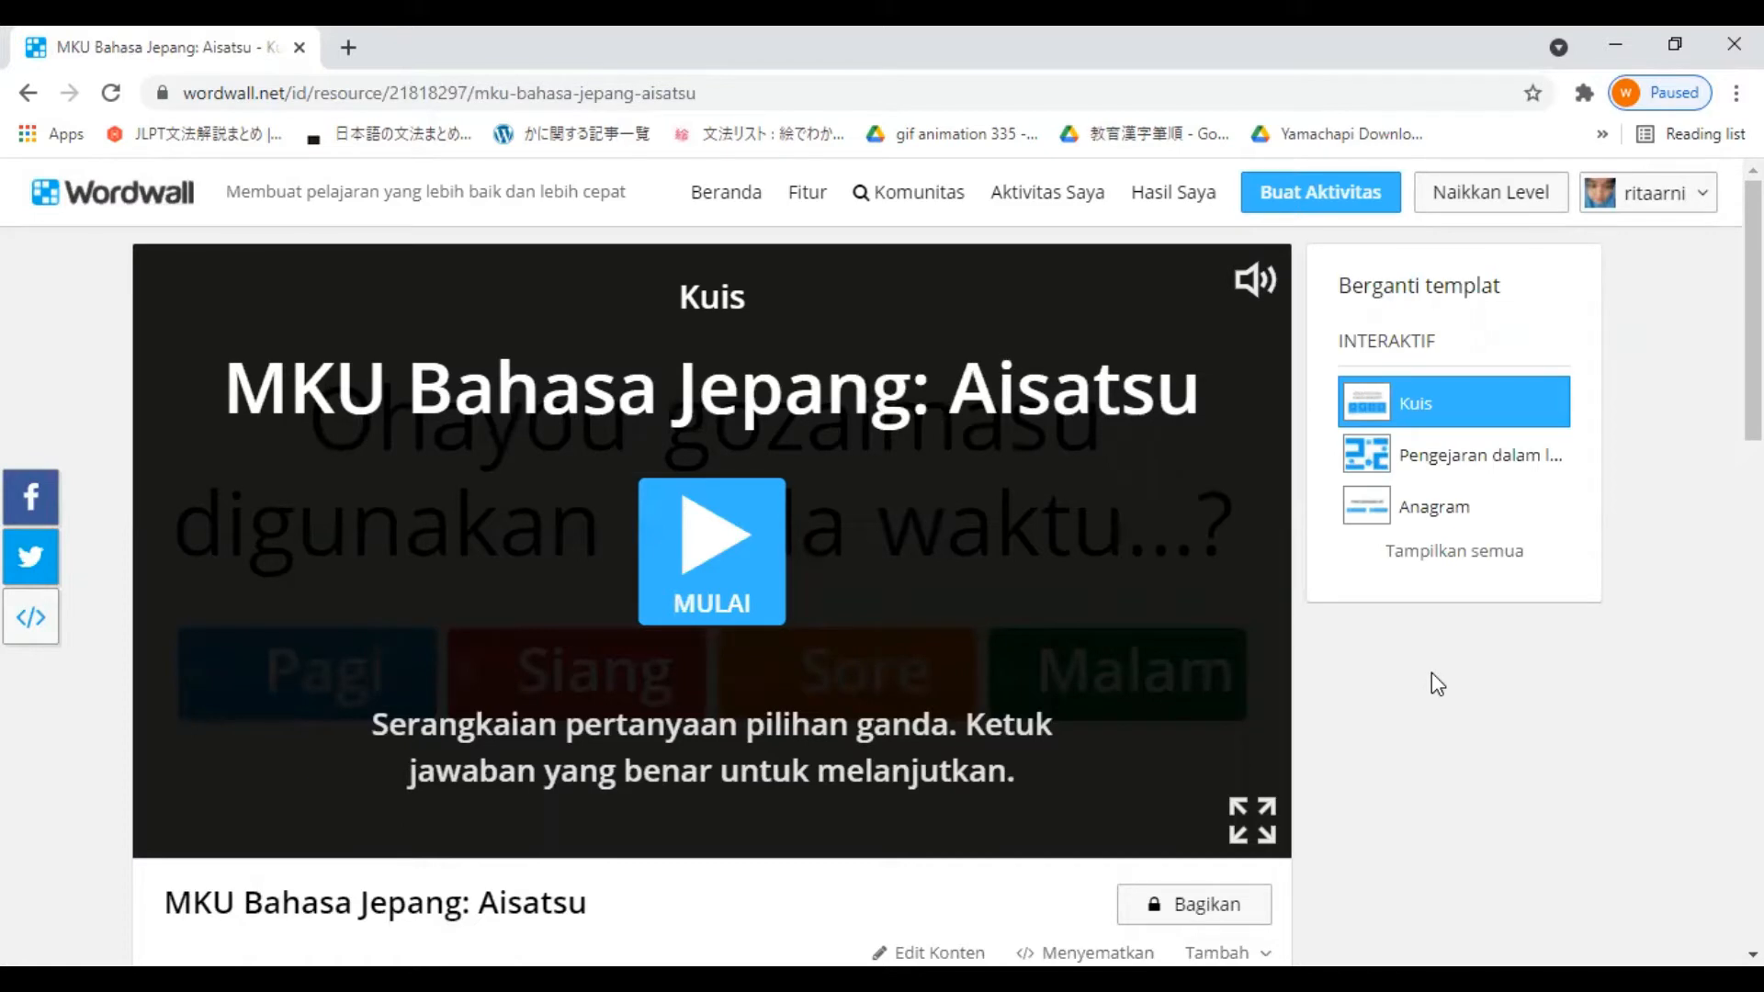
Step: Play the finished quiz and answer its question with Pagi
{"action": "left_click", "coordinate": [726, 549]}
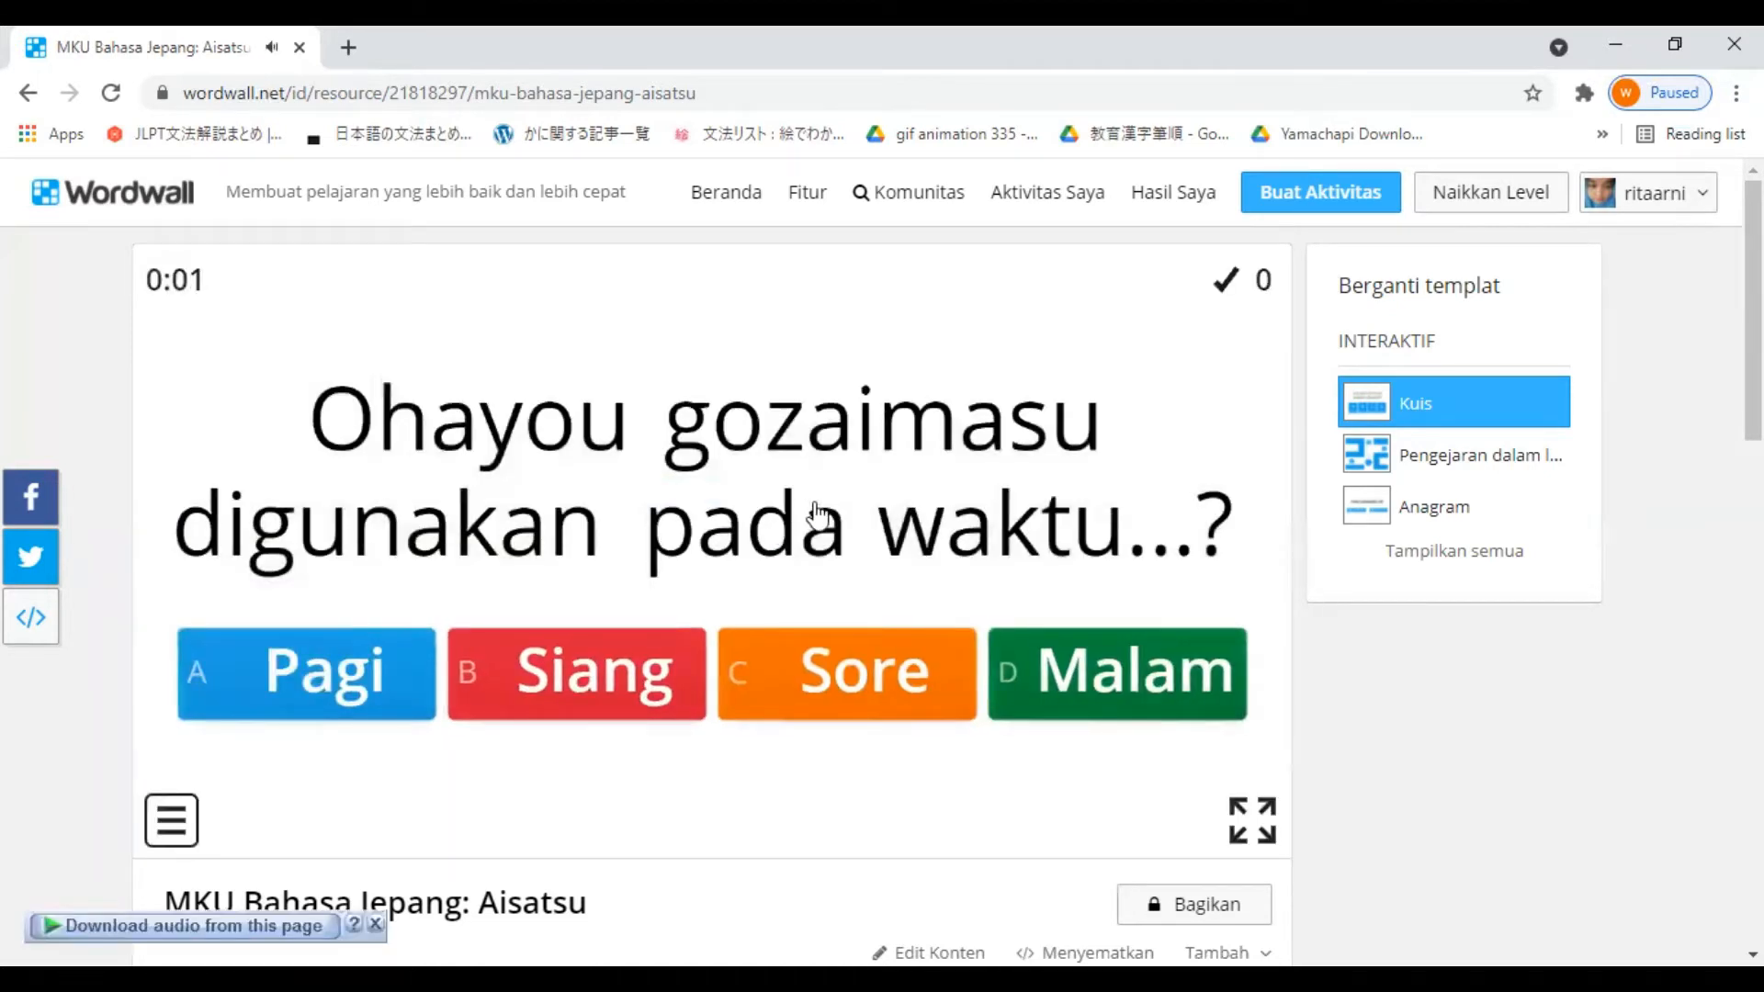
{"action": "left_click", "coordinate": [356, 690]}
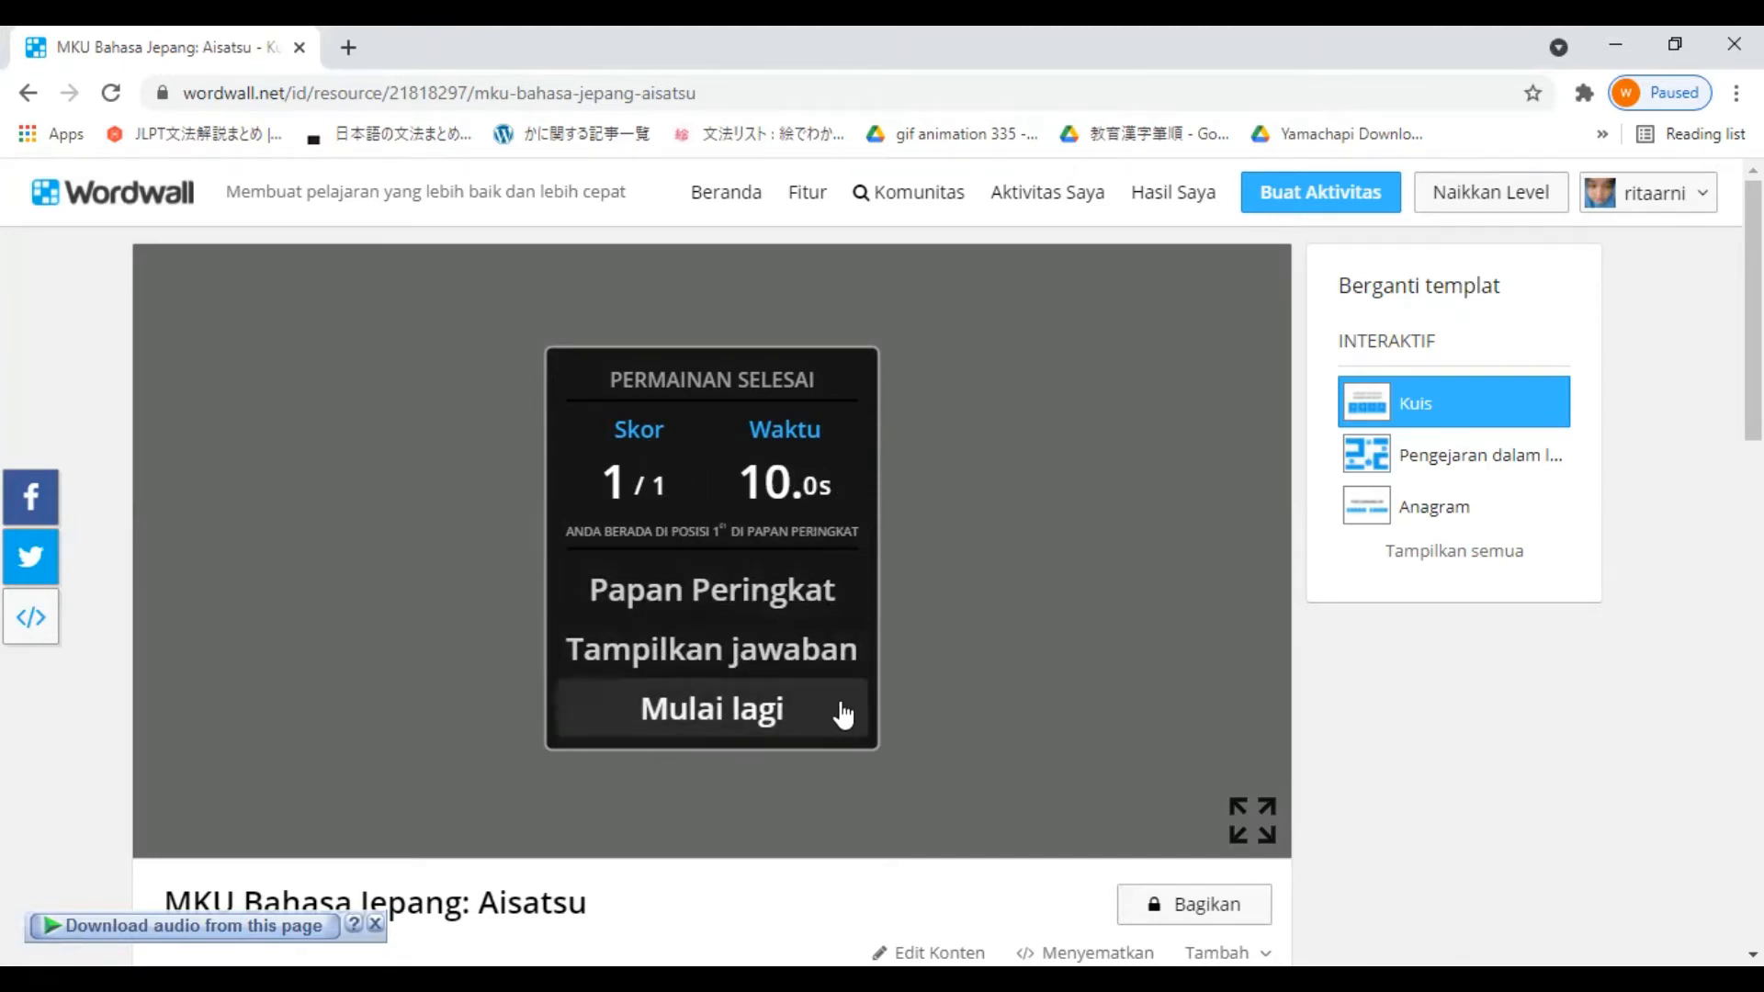
Step: Apply the Hutan theme to the quiz and play it again, answering Pagi
{"action": "scroll", "coordinate": [838, 713], "scroll_direction": "down", "scroll_amount": 5}
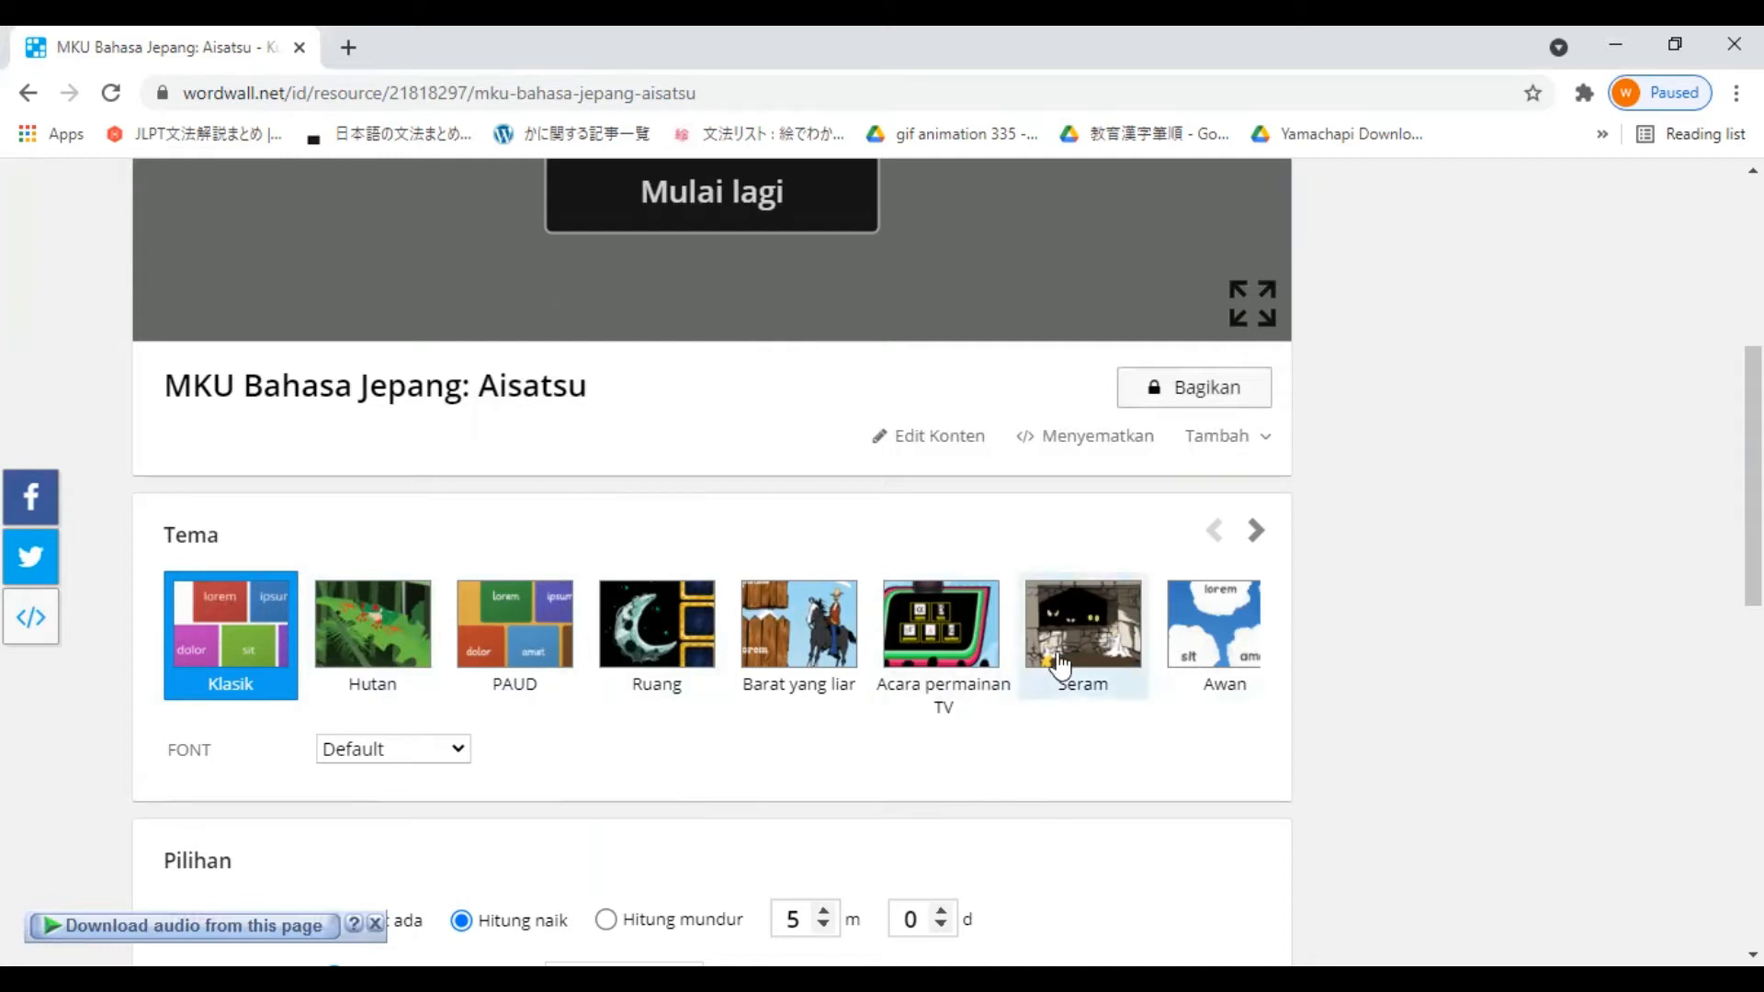
{"action": "left_click", "coordinate": [395, 650]}
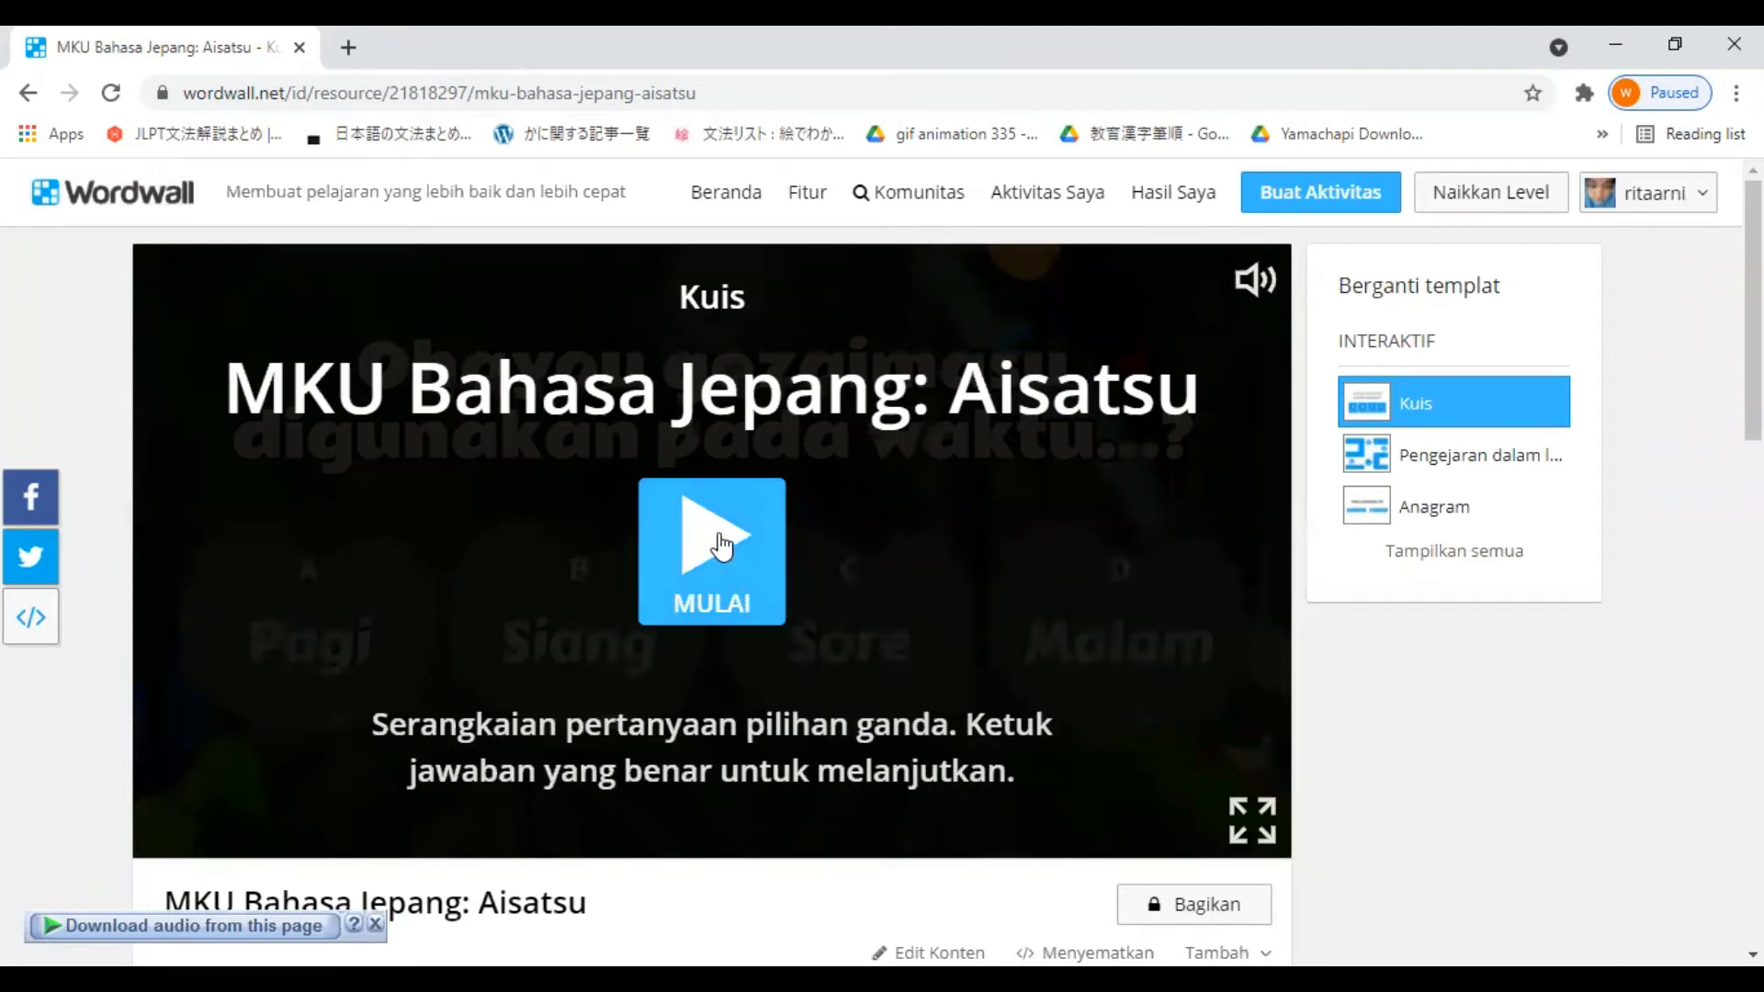
{"action": "left_click", "coordinate": [721, 546]}
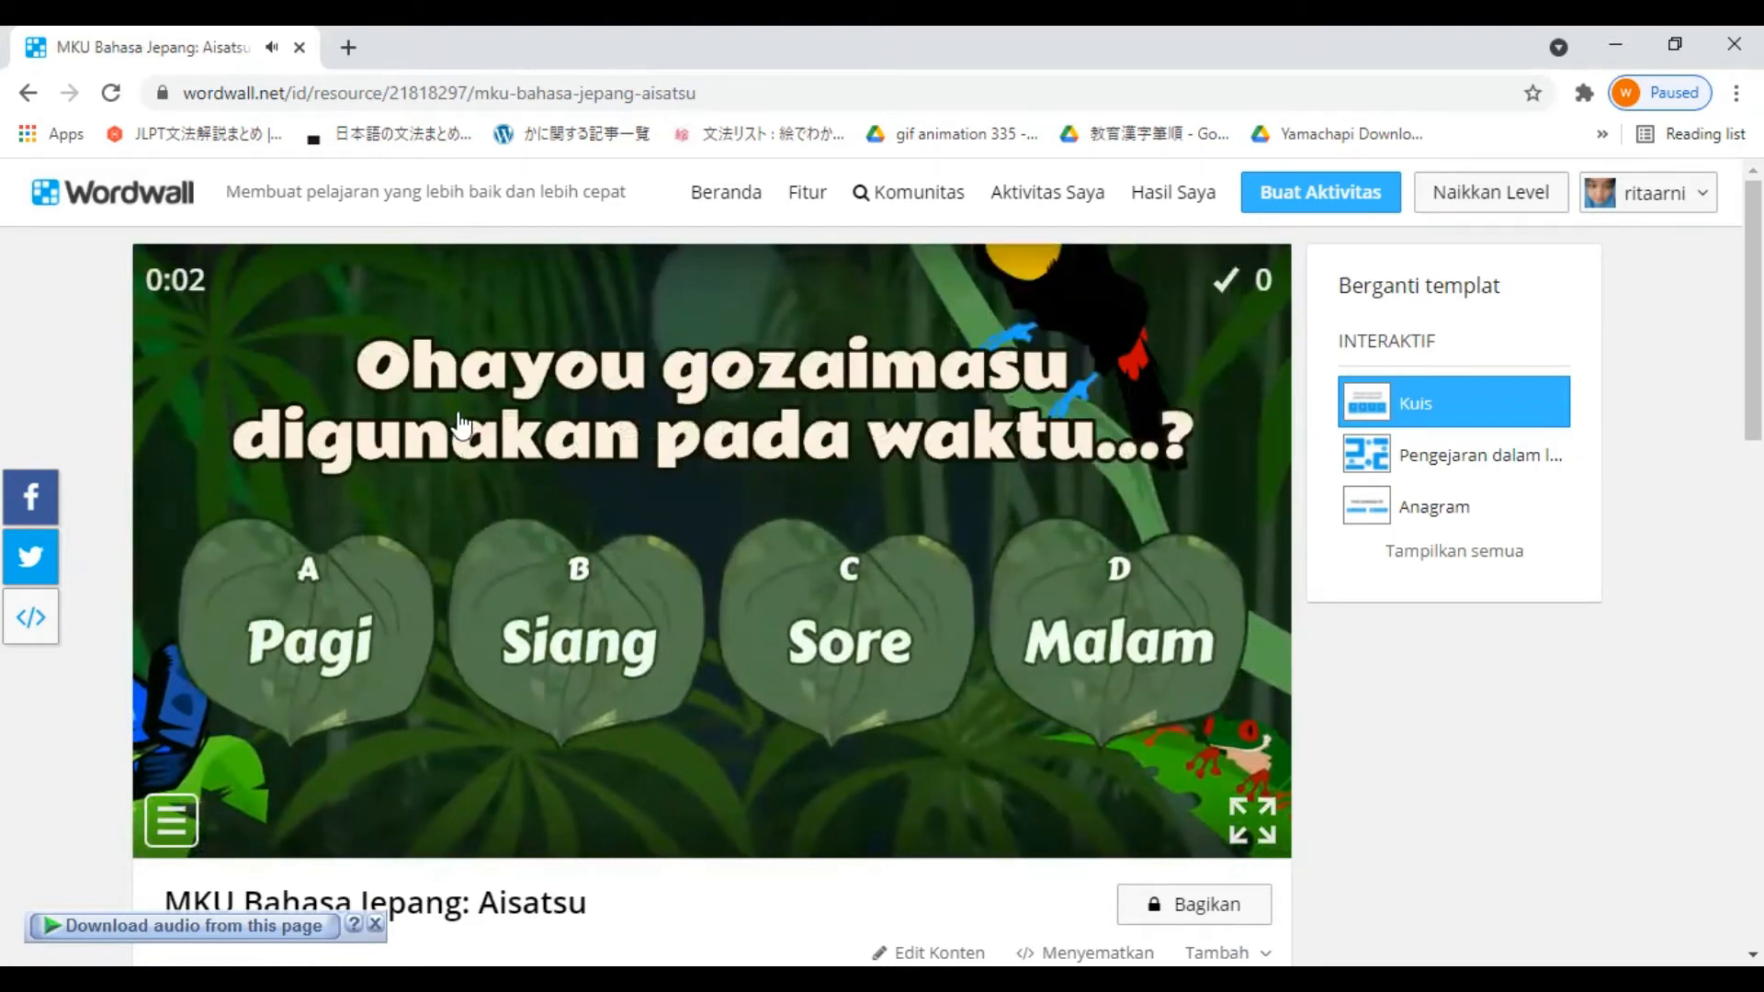
{"action": "left_click", "coordinate": [335, 634]}
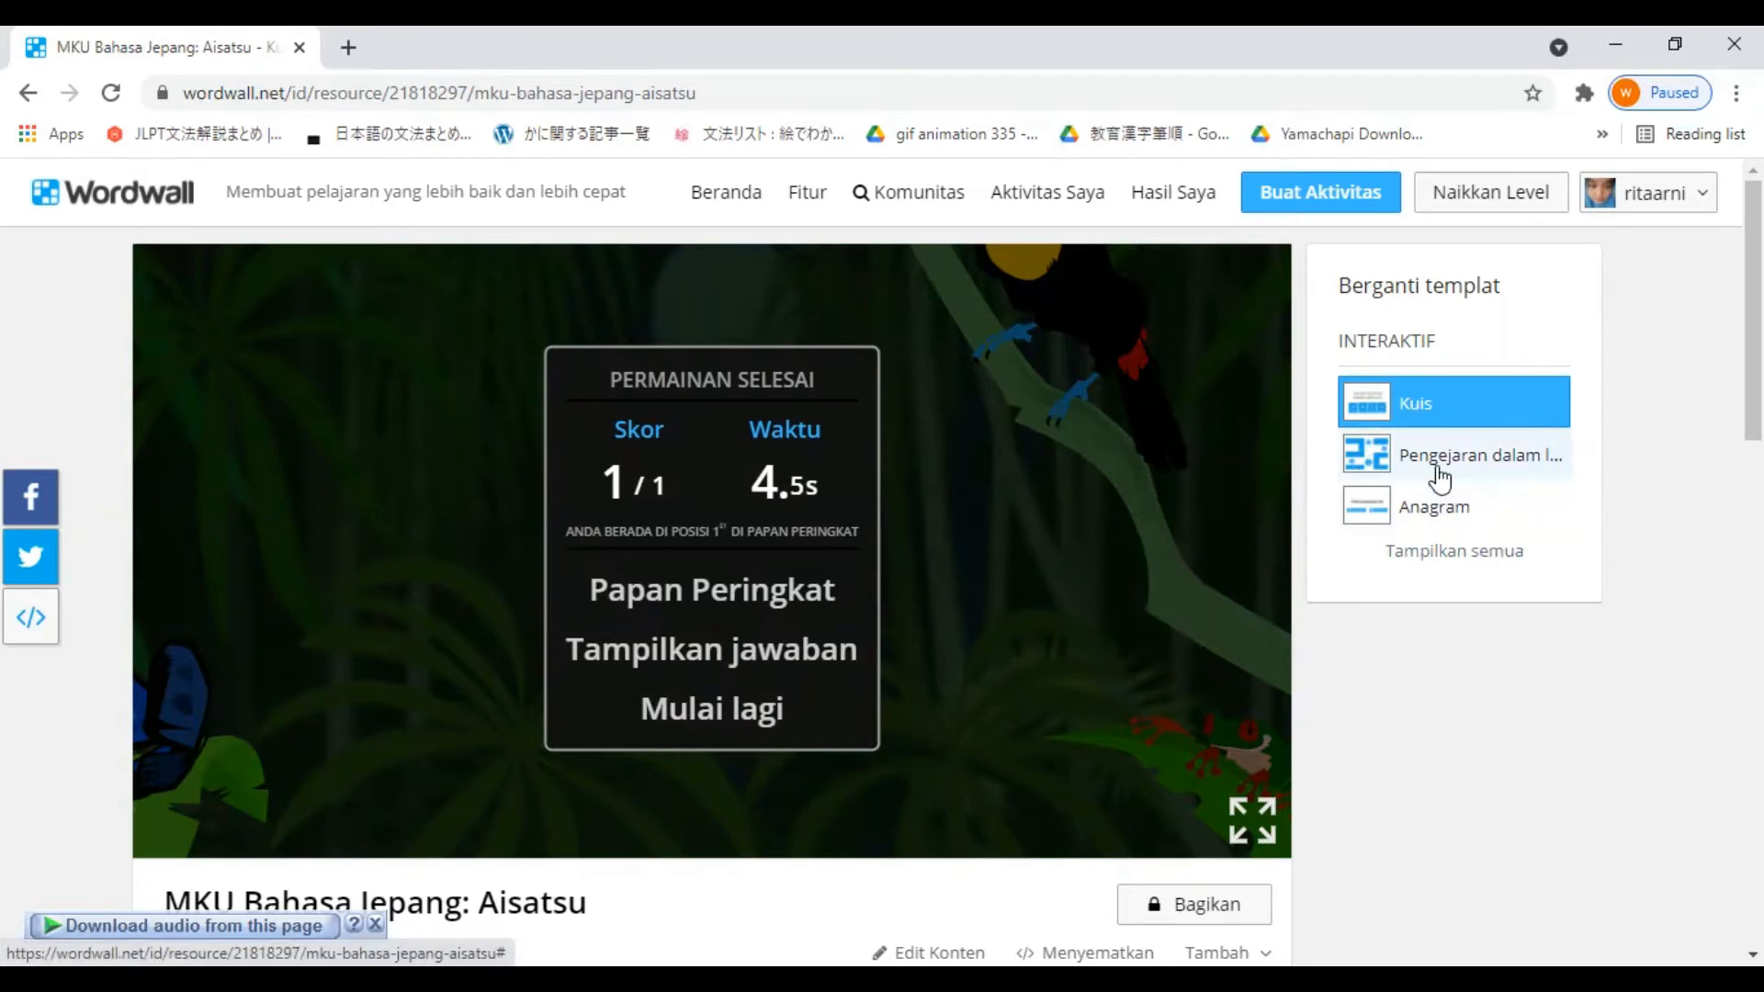
Step: Switch the activity to the Anagram template and start it as a preview
{"action": "left_click", "coordinate": [1450, 524]}
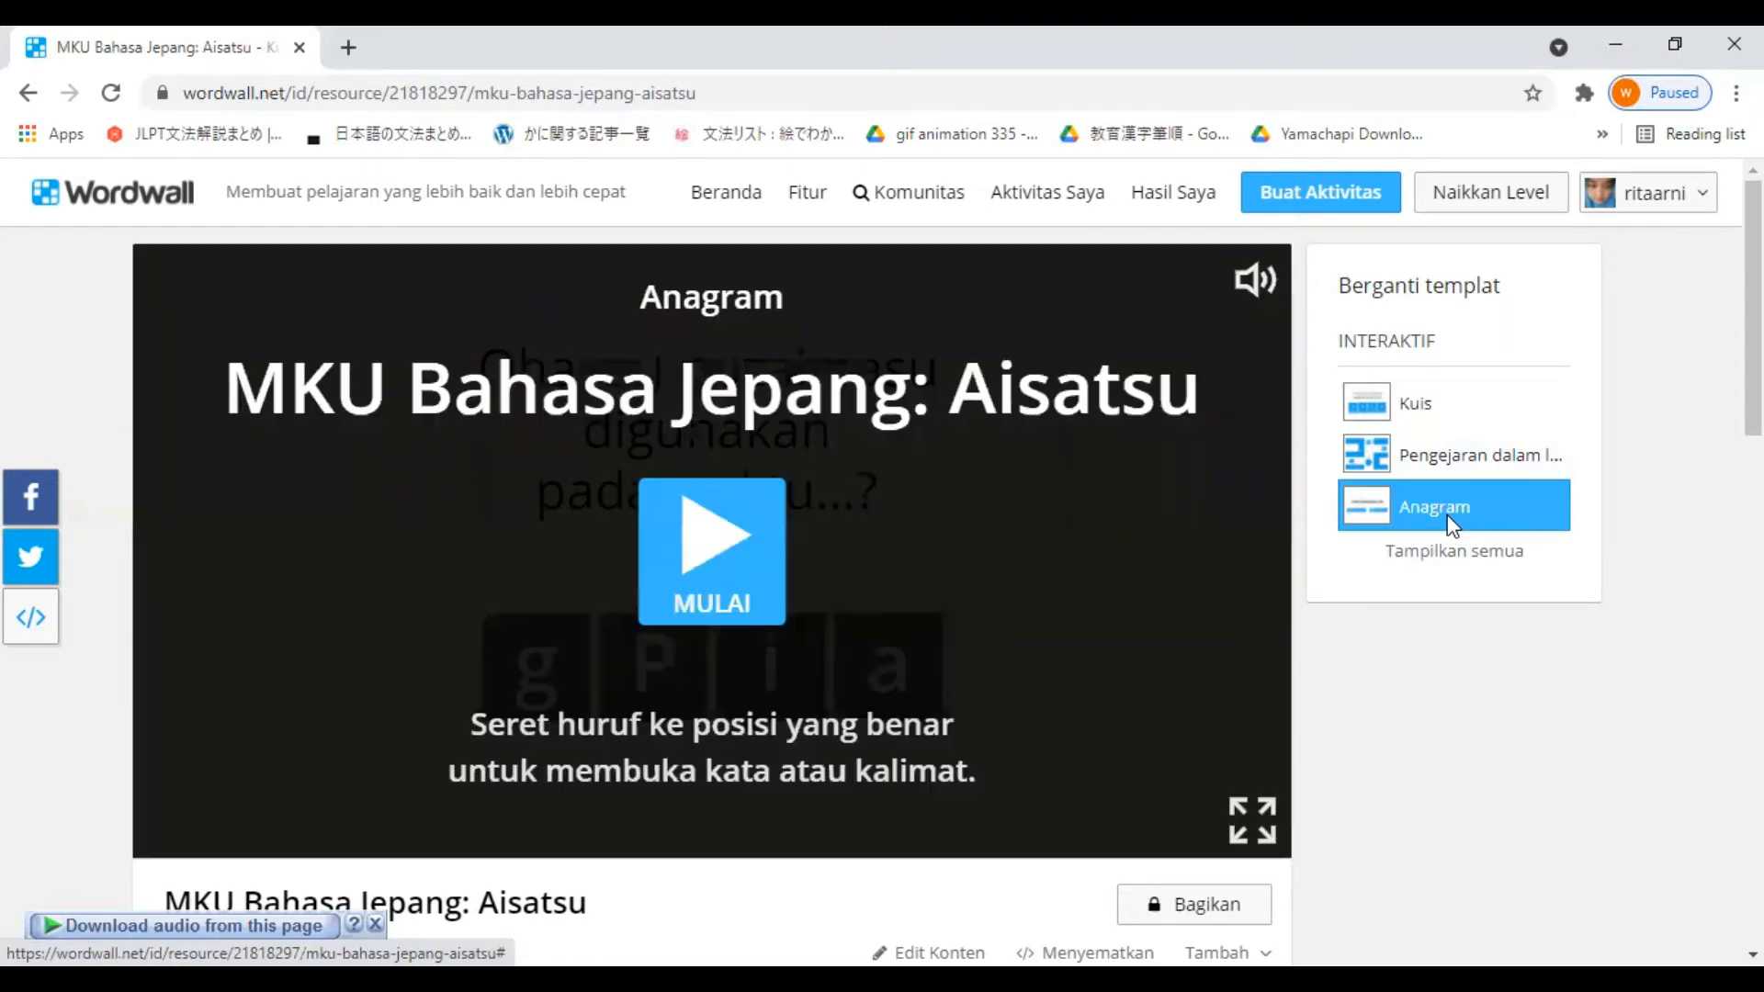
{"action": "left_click", "coordinate": [763, 528]}
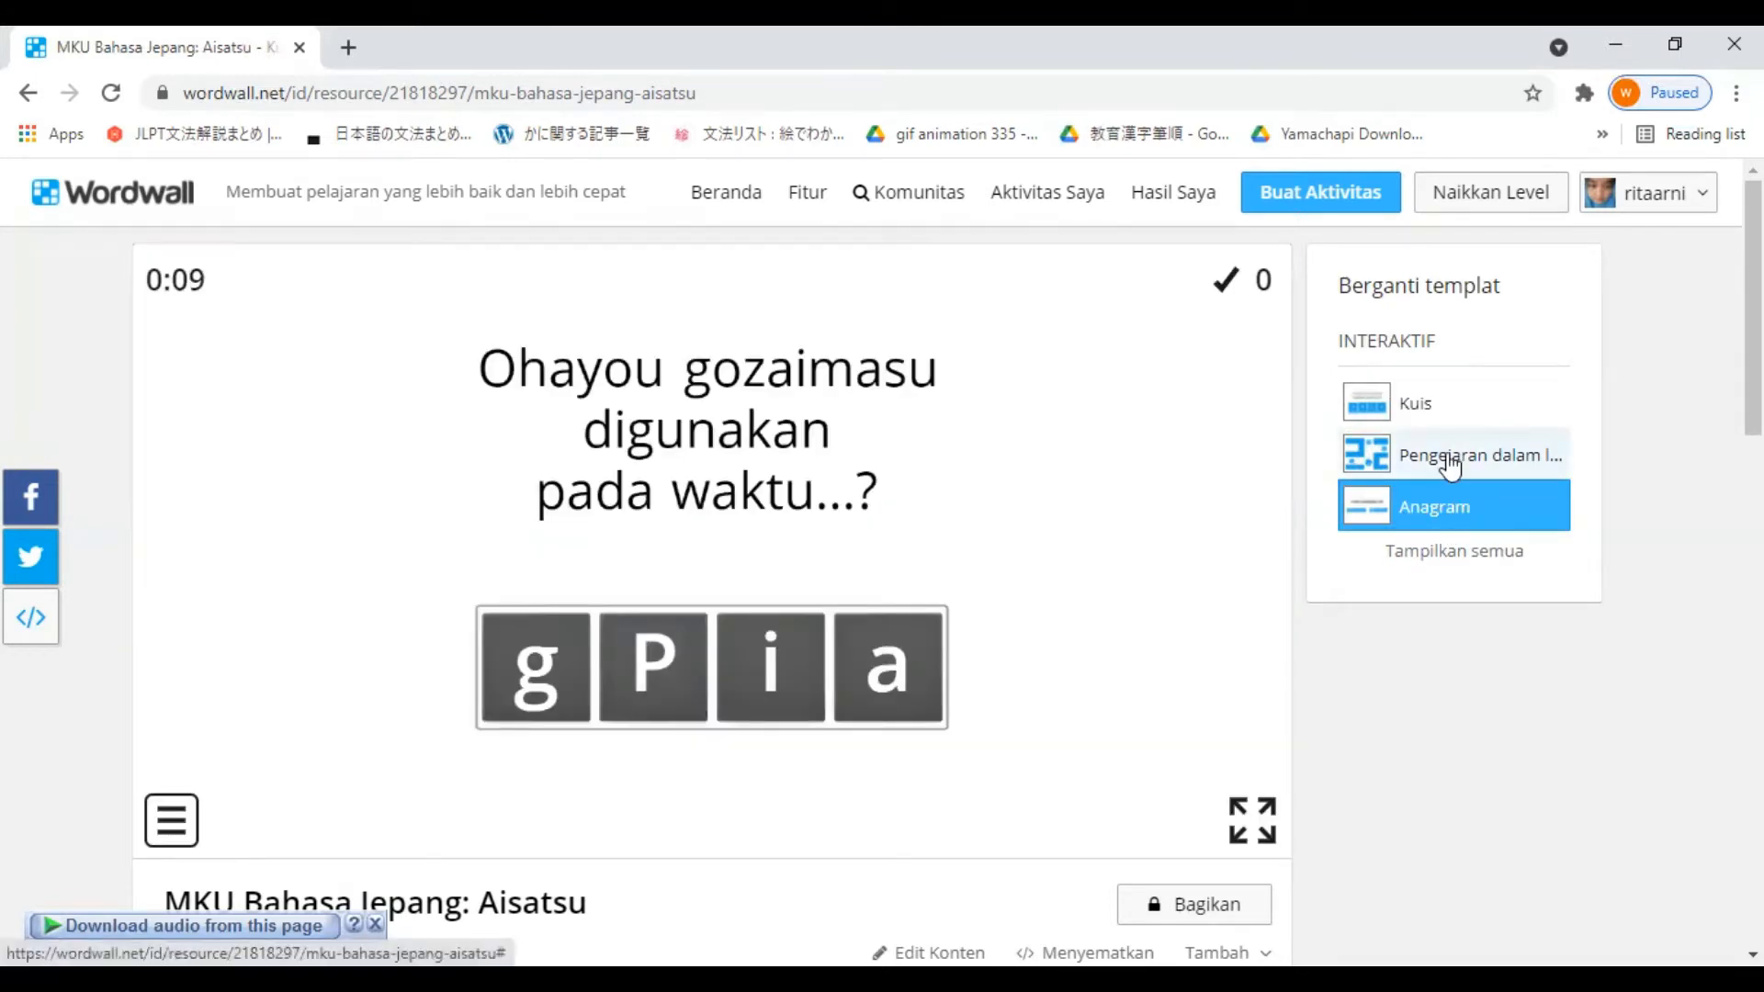
Step: Play the activity as Pengejaran dalam labirin, steering the character to the Pagi zone, and open the leaderboard entry
{"action": "left_click", "coordinate": [1447, 452]}
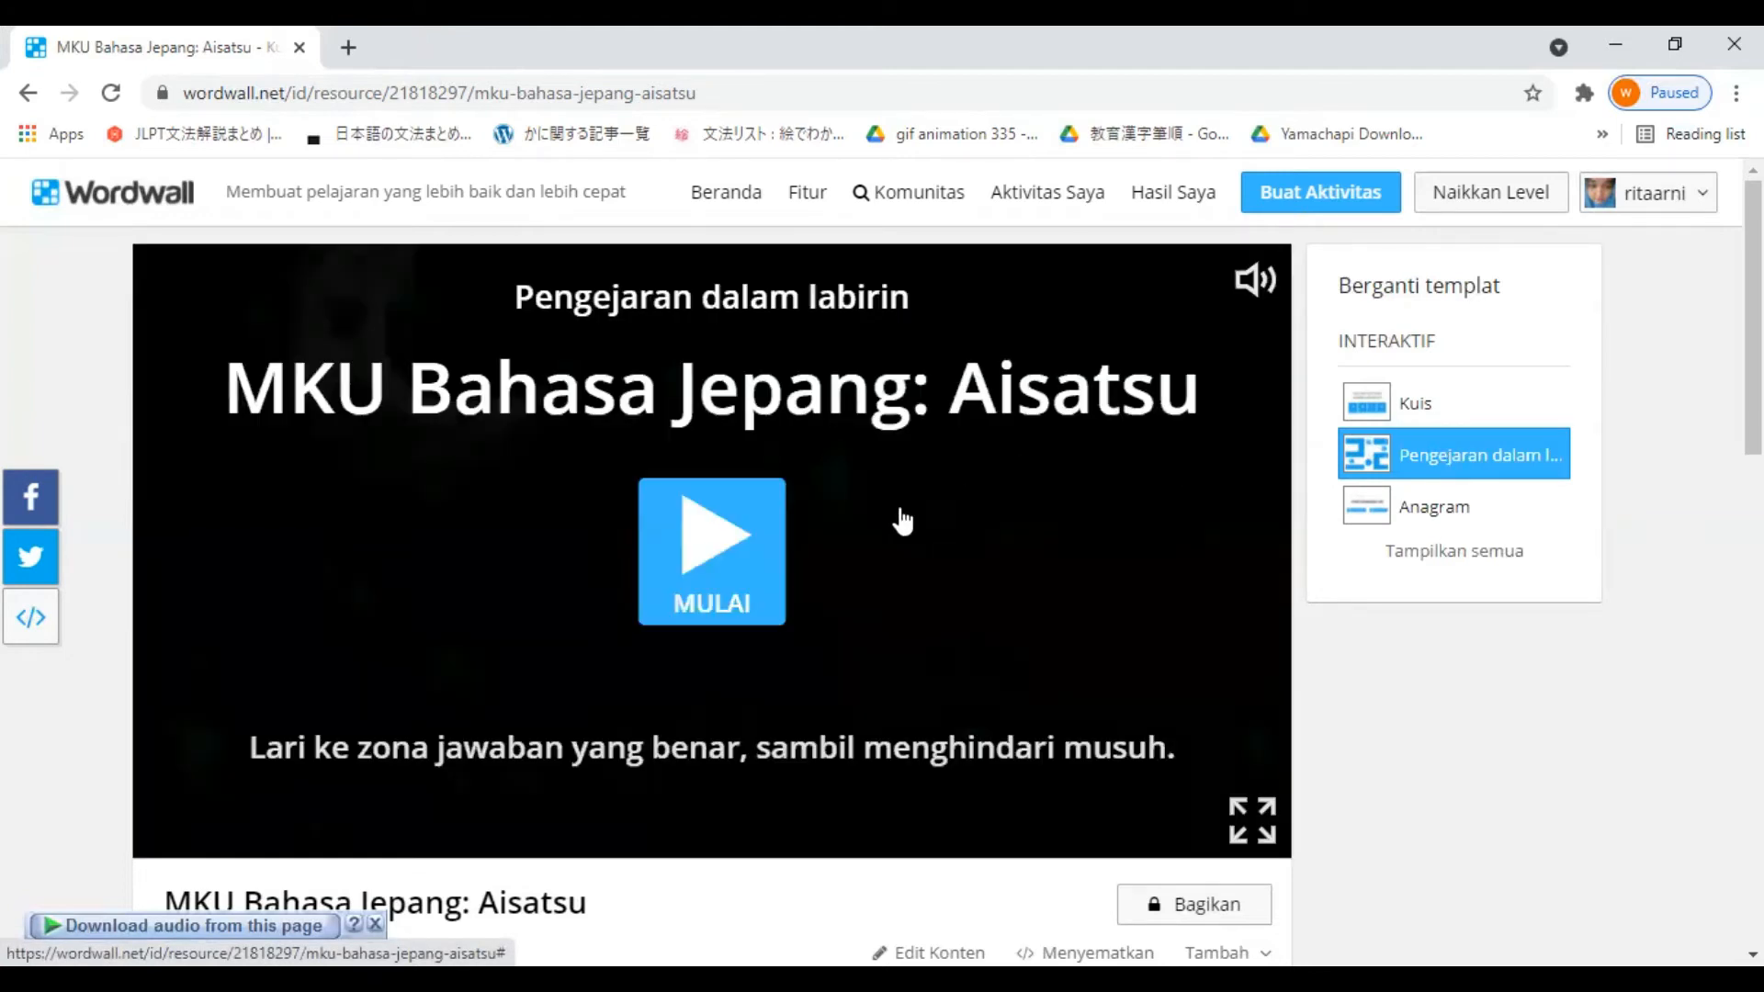
{"action": "left_click", "coordinate": [713, 552]}
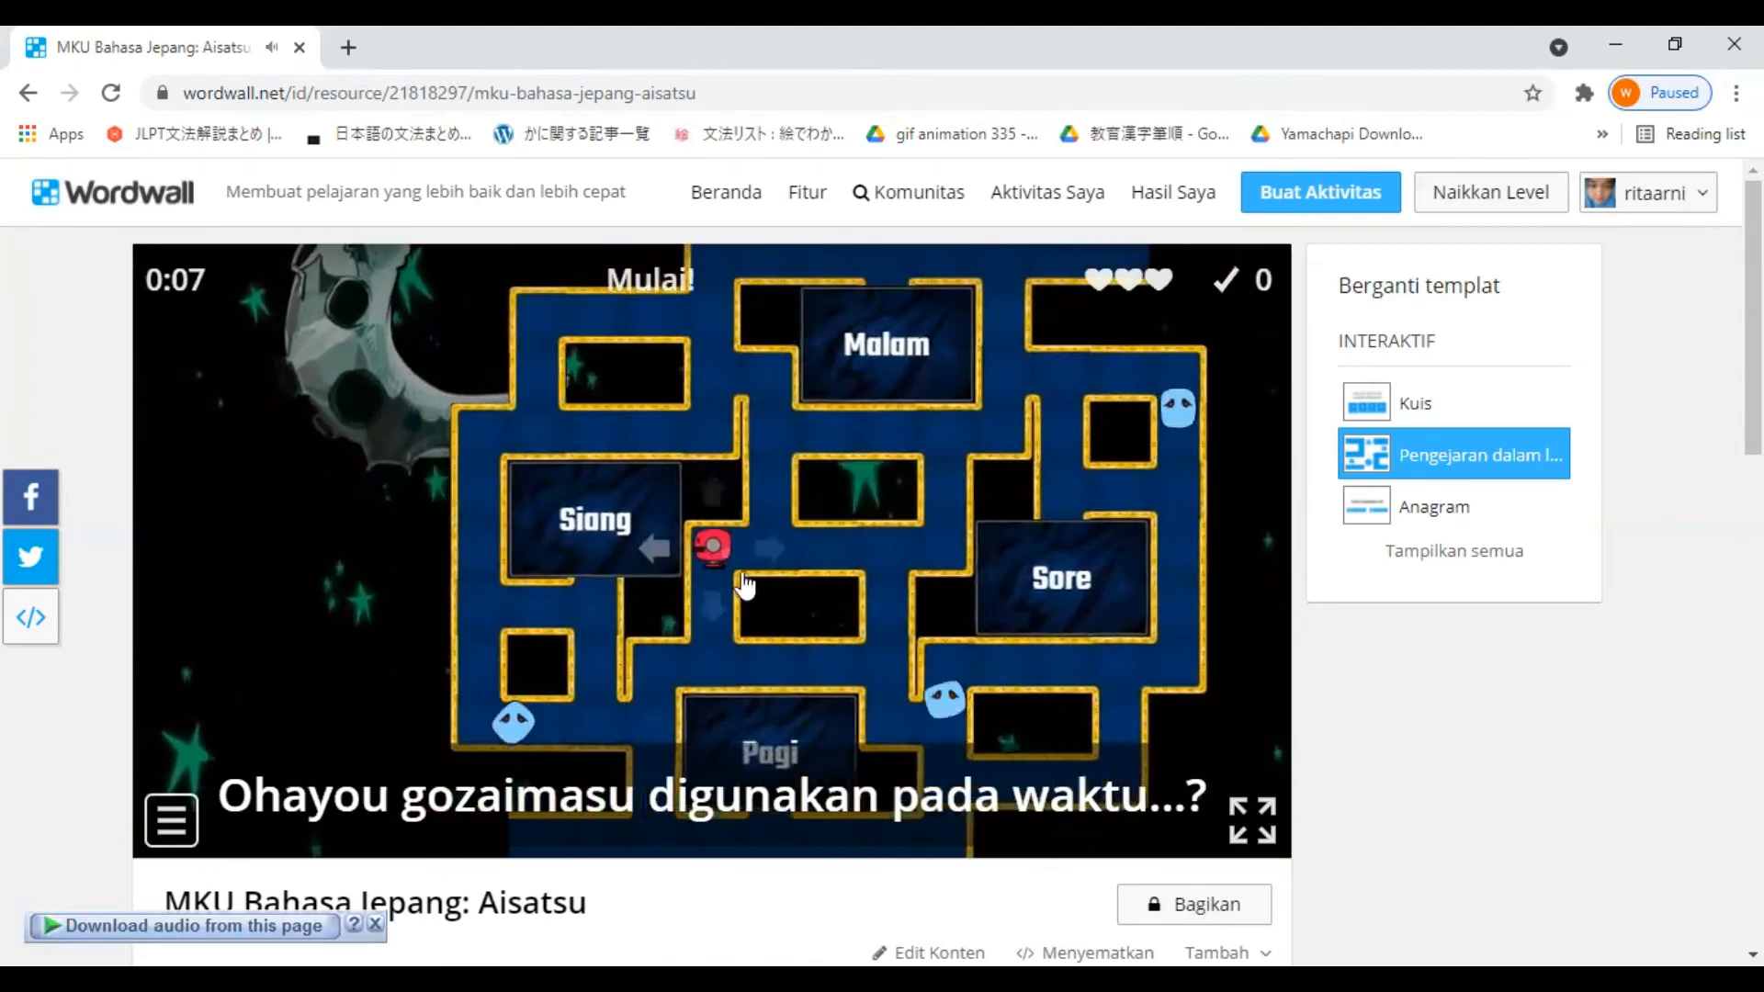
{"action": "left_click", "coordinate": [709, 577]}
{"action": "left_click", "coordinate": [784, 544]}
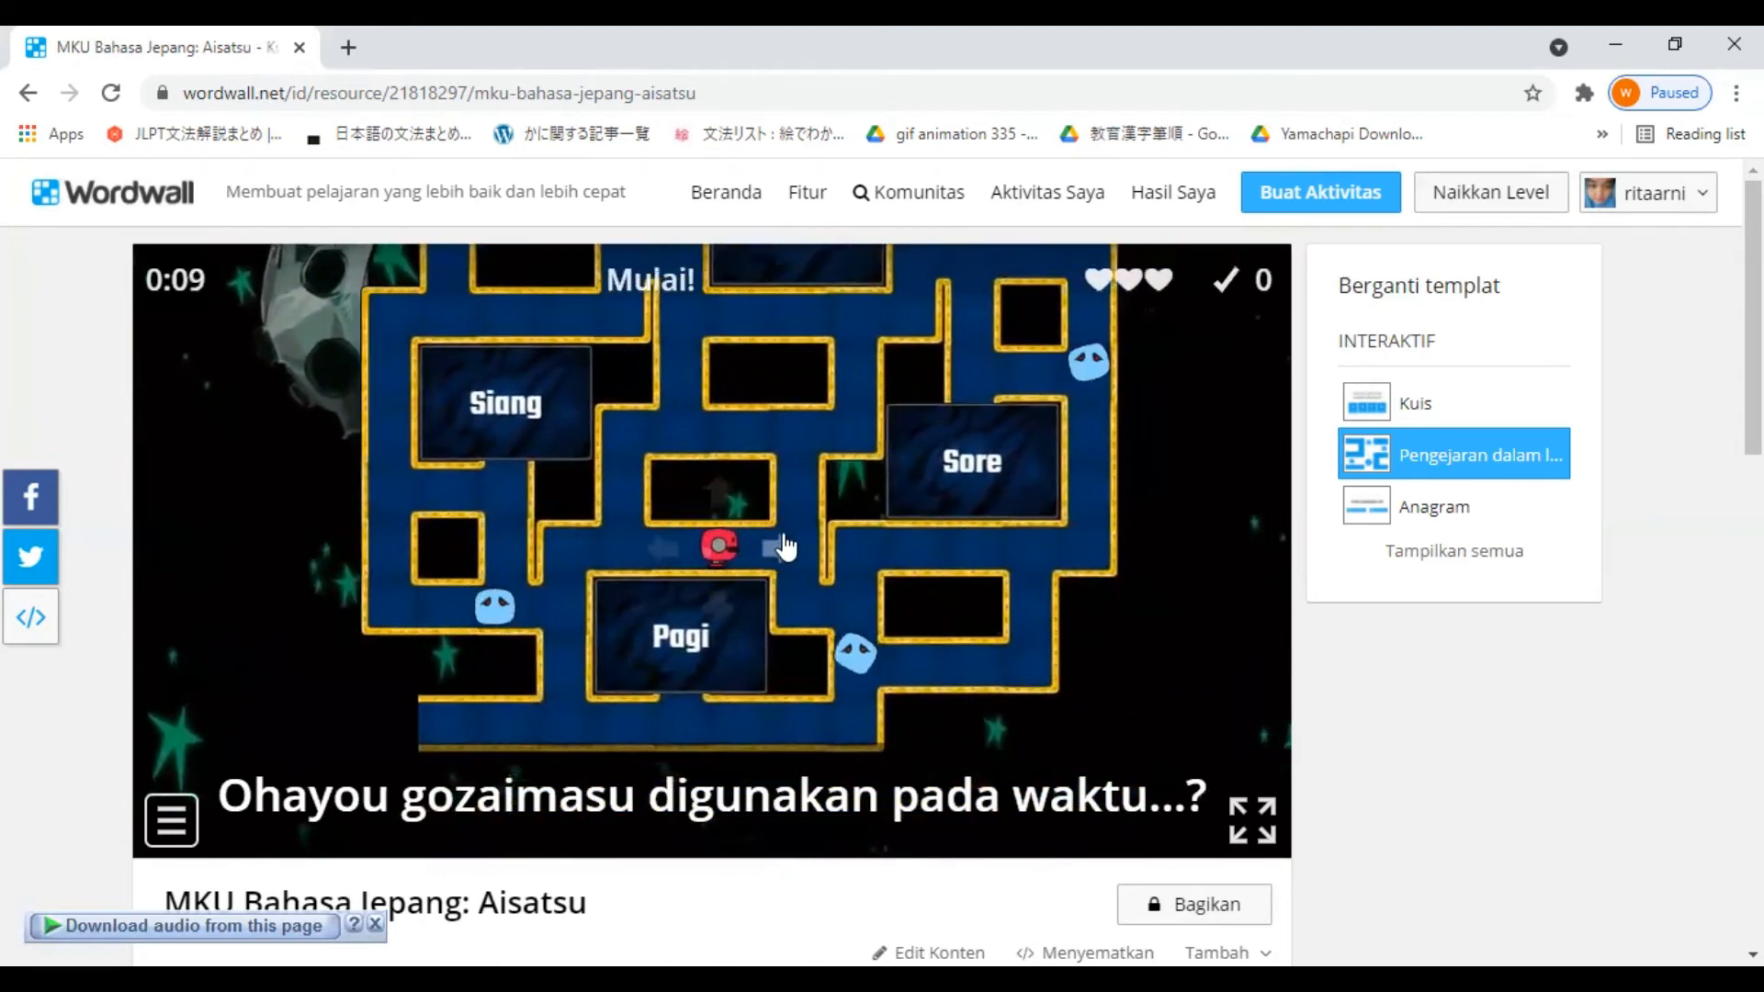
{"action": "left_click", "coordinate": [723, 582]}
{"action": "left_click", "coordinate": [752, 582]}
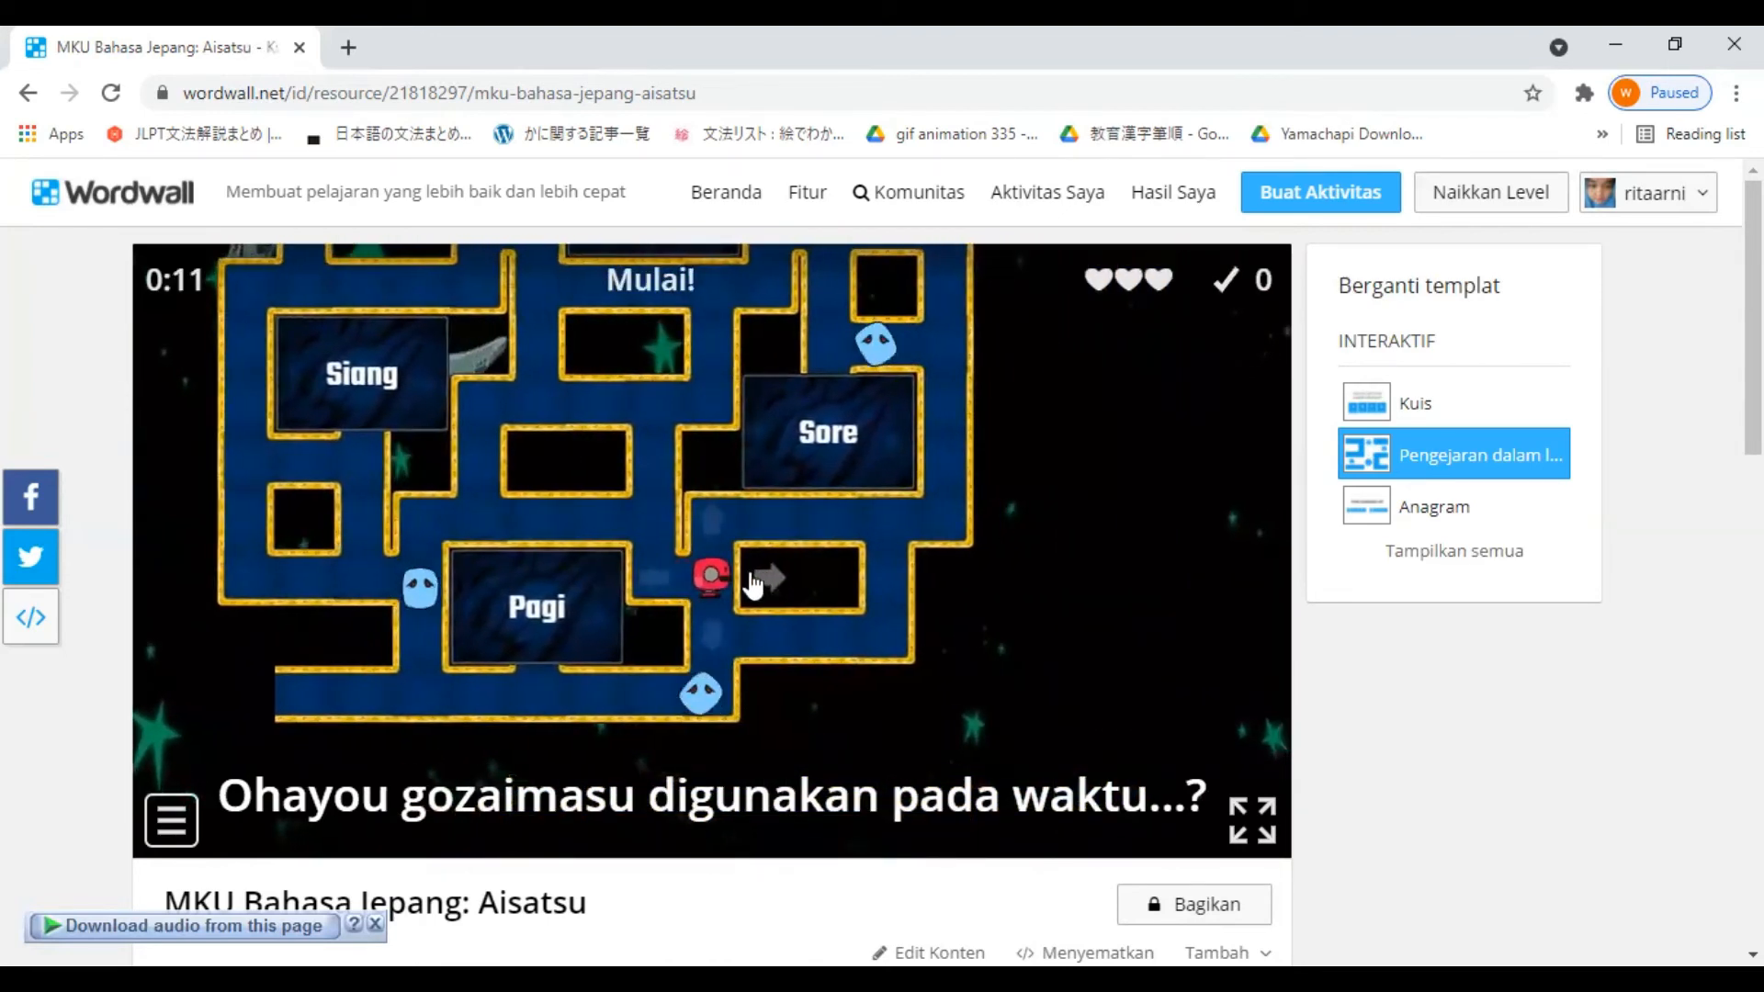
{"action": "left_click", "coordinate": [713, 588]}
{"action": "left_click", "coordinate": [658, 591]}
{"action": "left_click", "coordinate": [691, 556]}
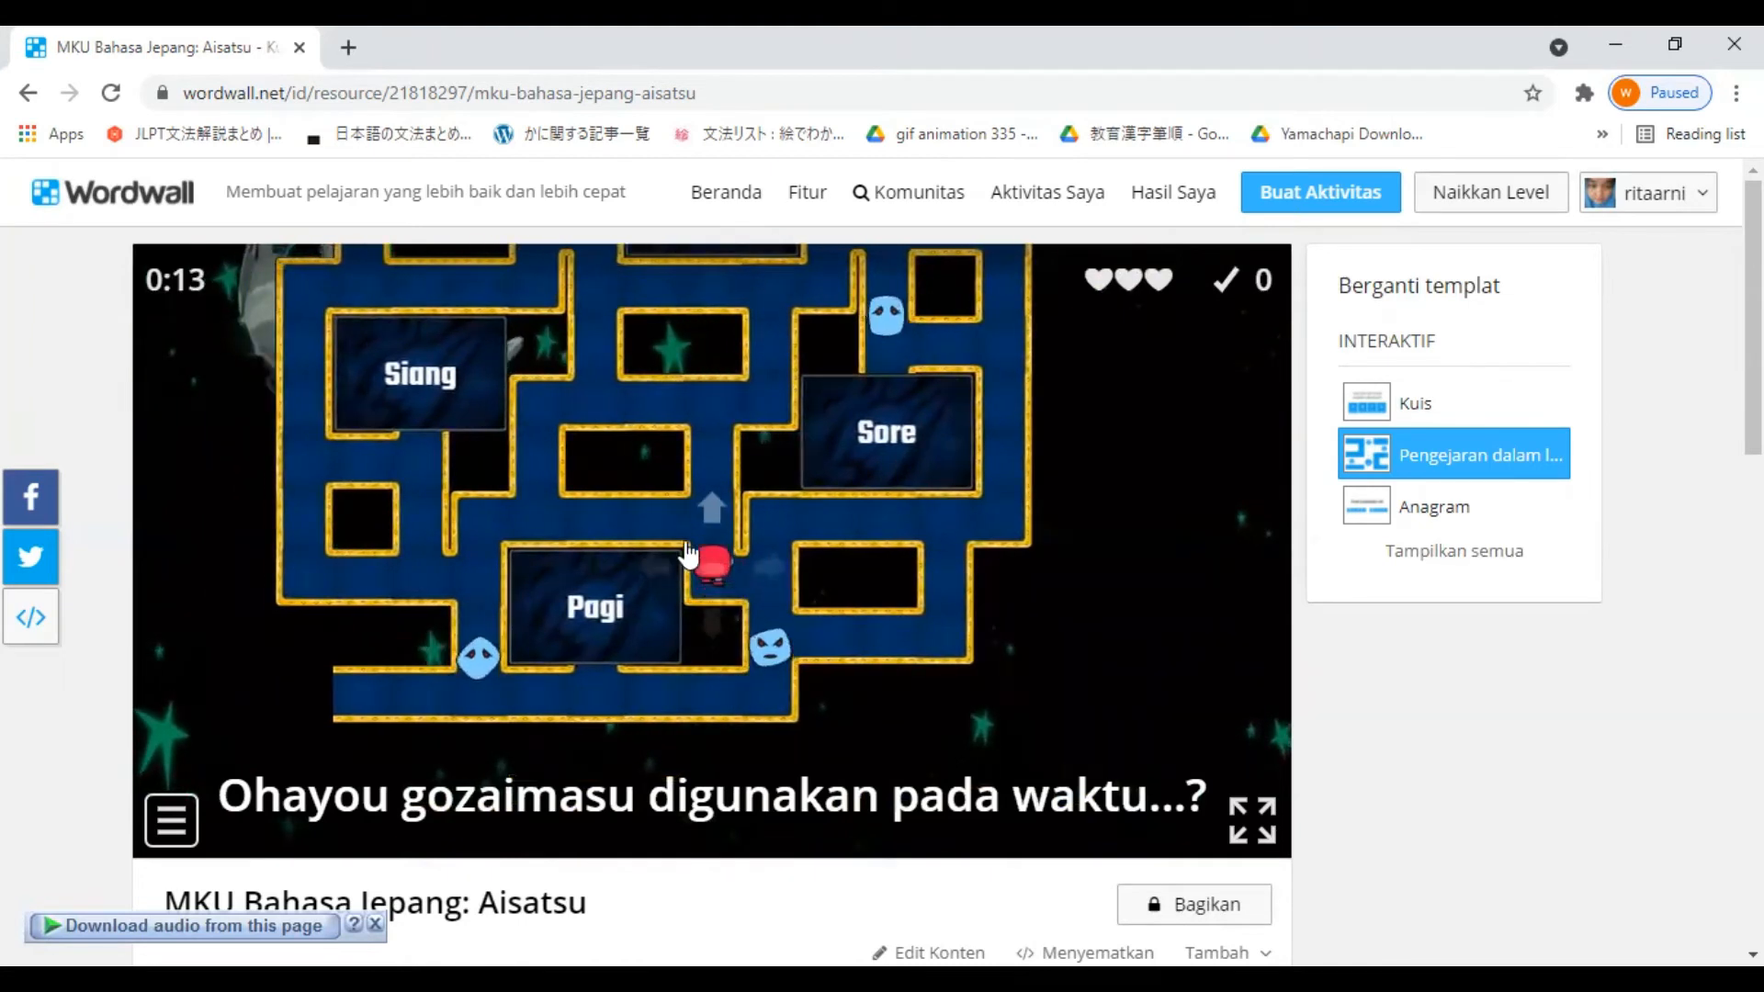
{"action": "left_click", "coordinate": [638, 554]}
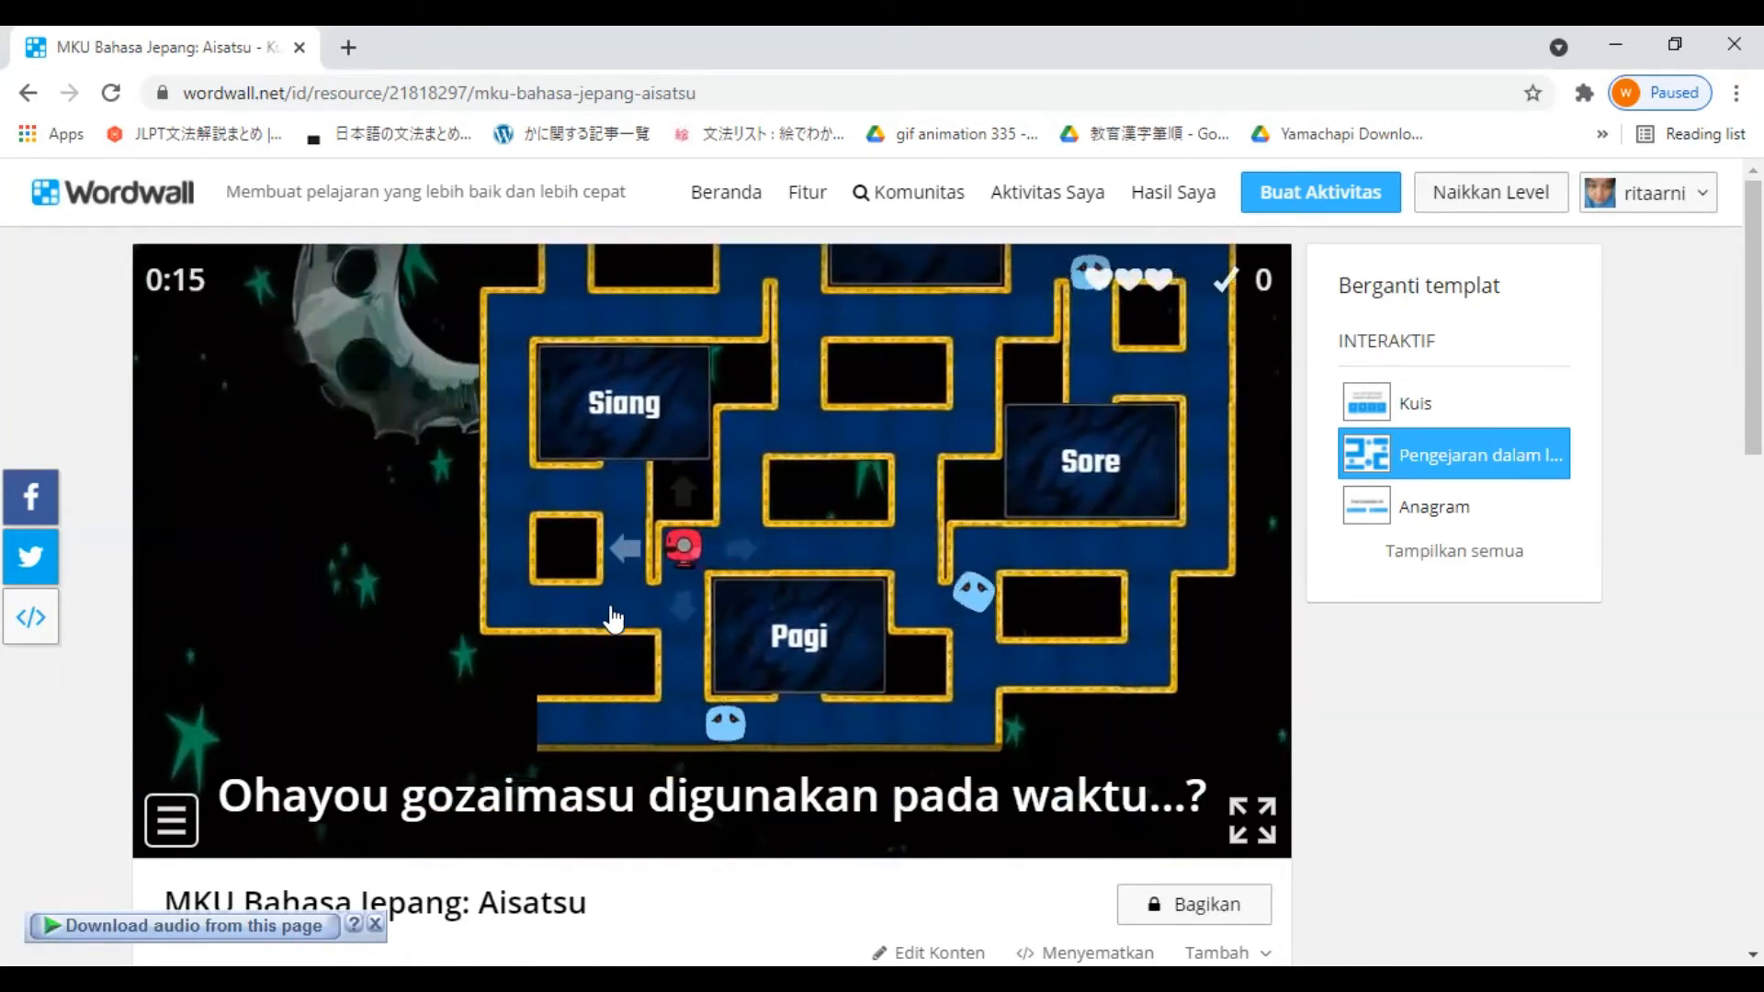
{"action": "left_click", "coordinate": [641, 678]}
{"action": "left_click", "coordinate": [642, 695]}
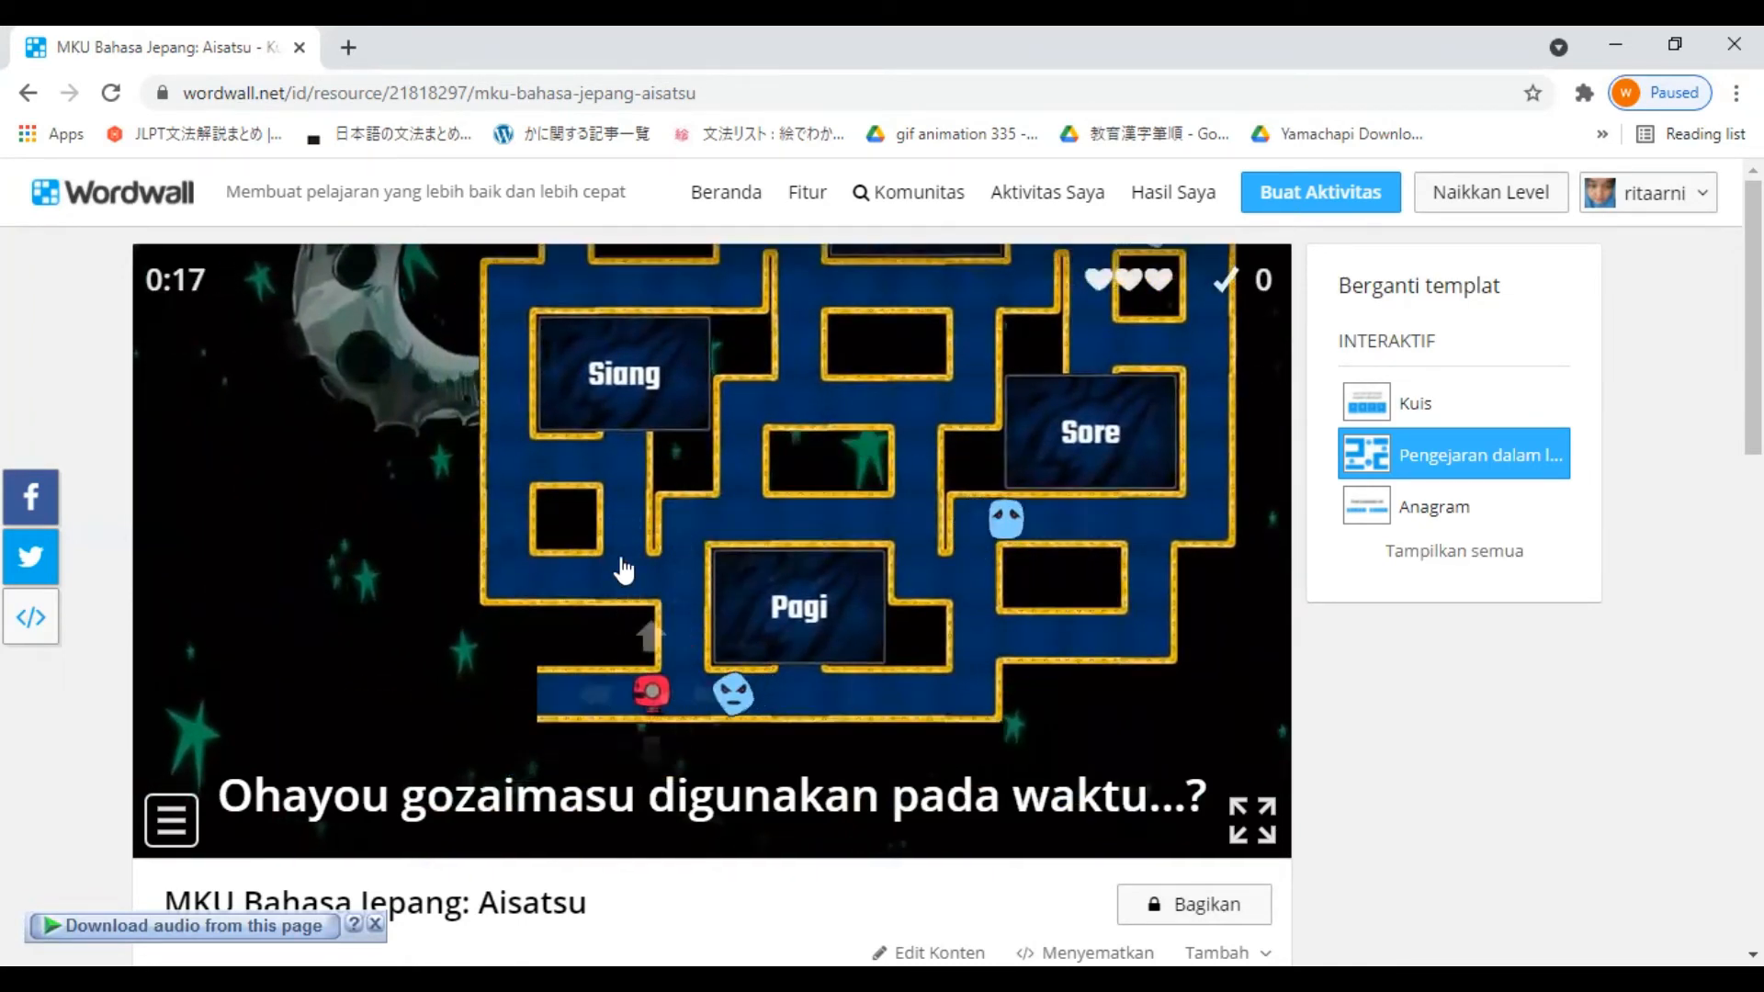
{"action": "left_click", "coordinate": [597, 673]}
{"action": "left_click", "coordinate": [670, 700]}
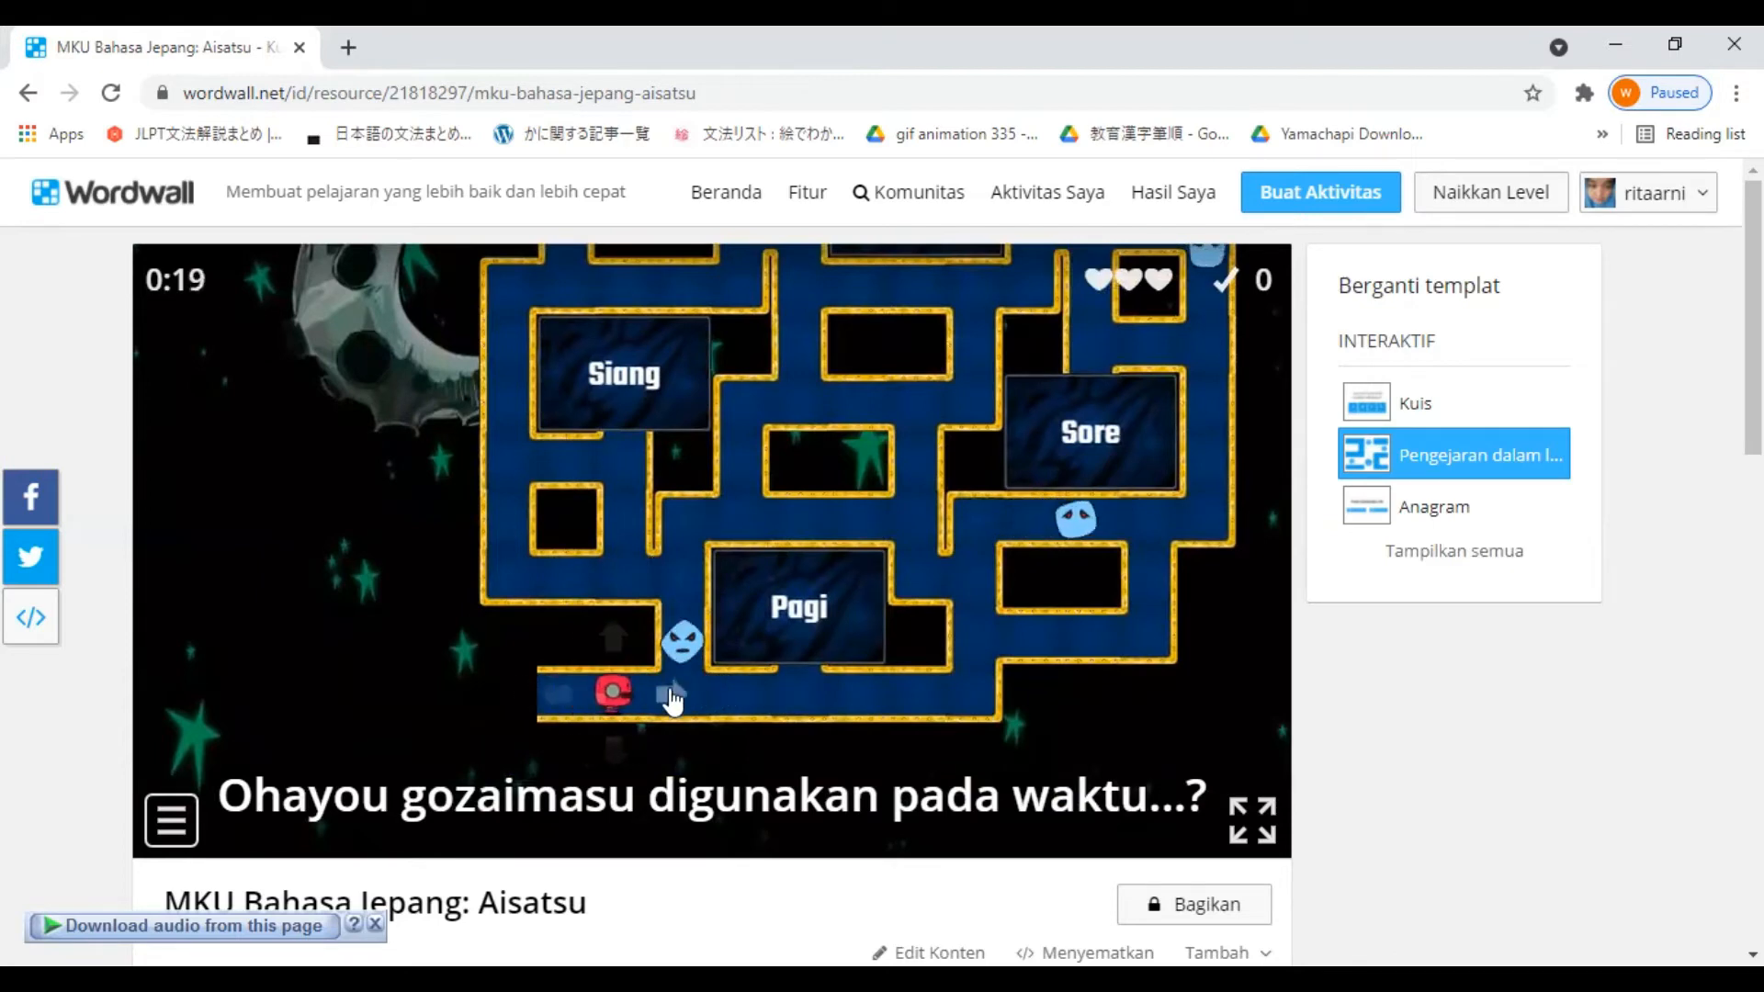
{"action": "left_click", "coordinate": [653, 680]}
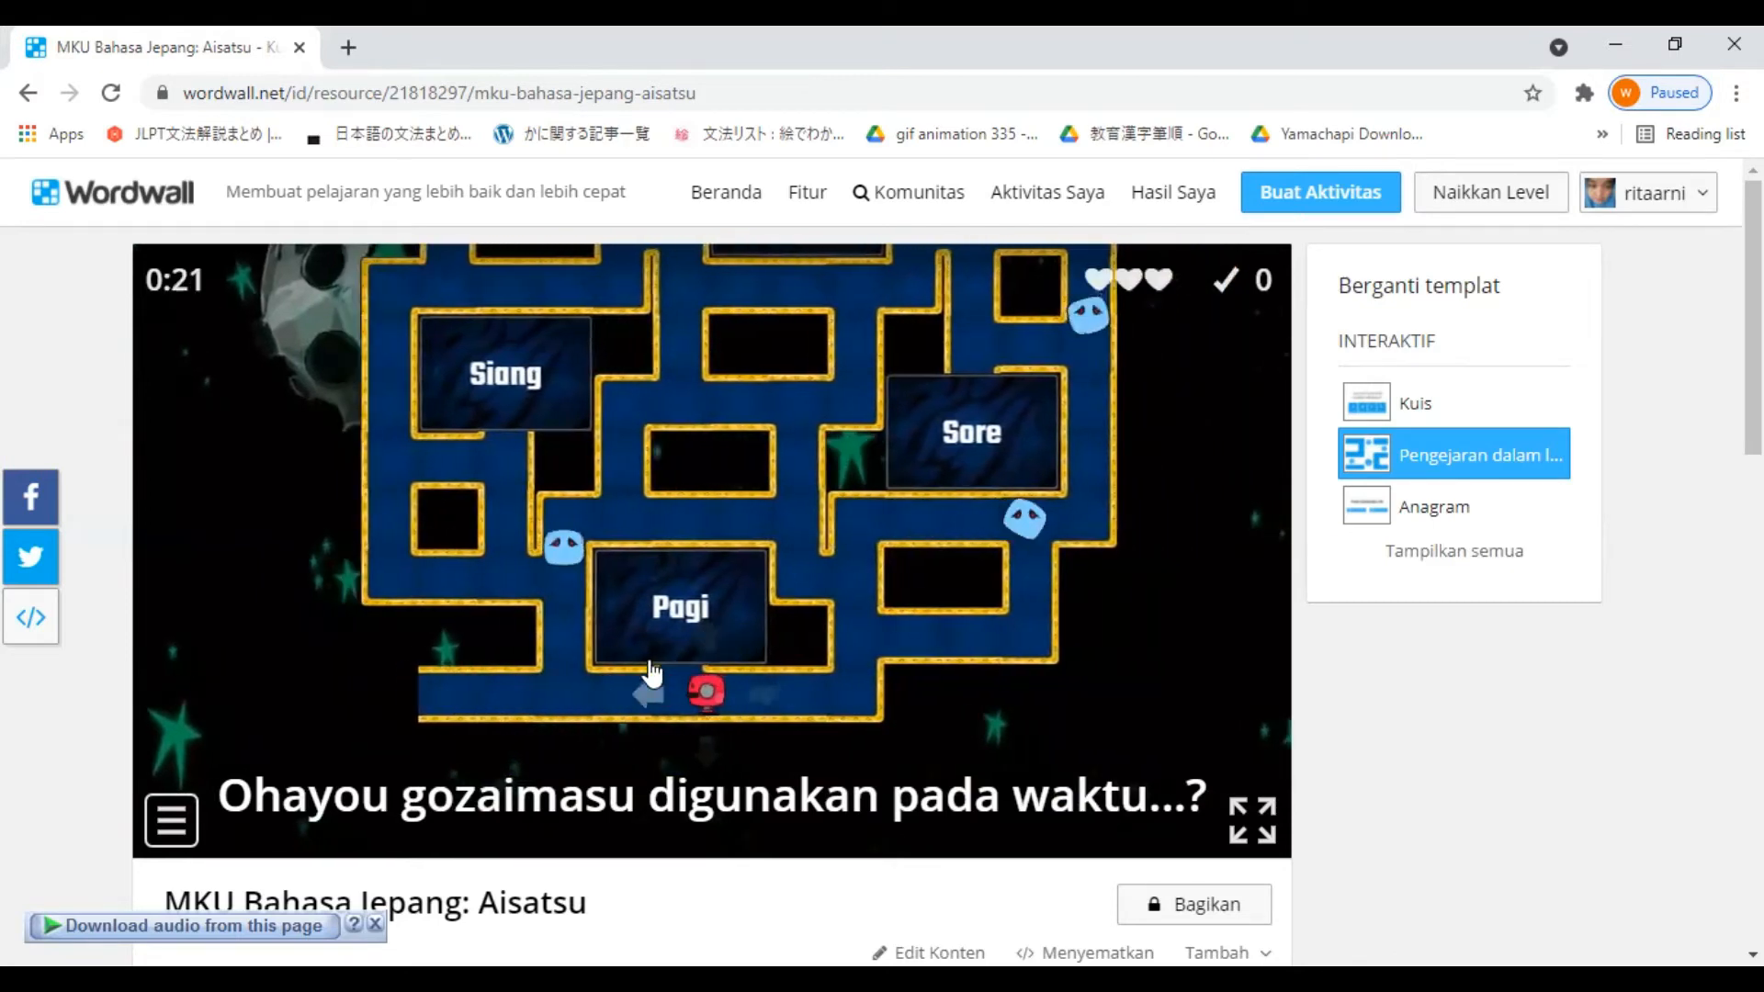
{"action": "left_click", "coordinate": [742, 673]}
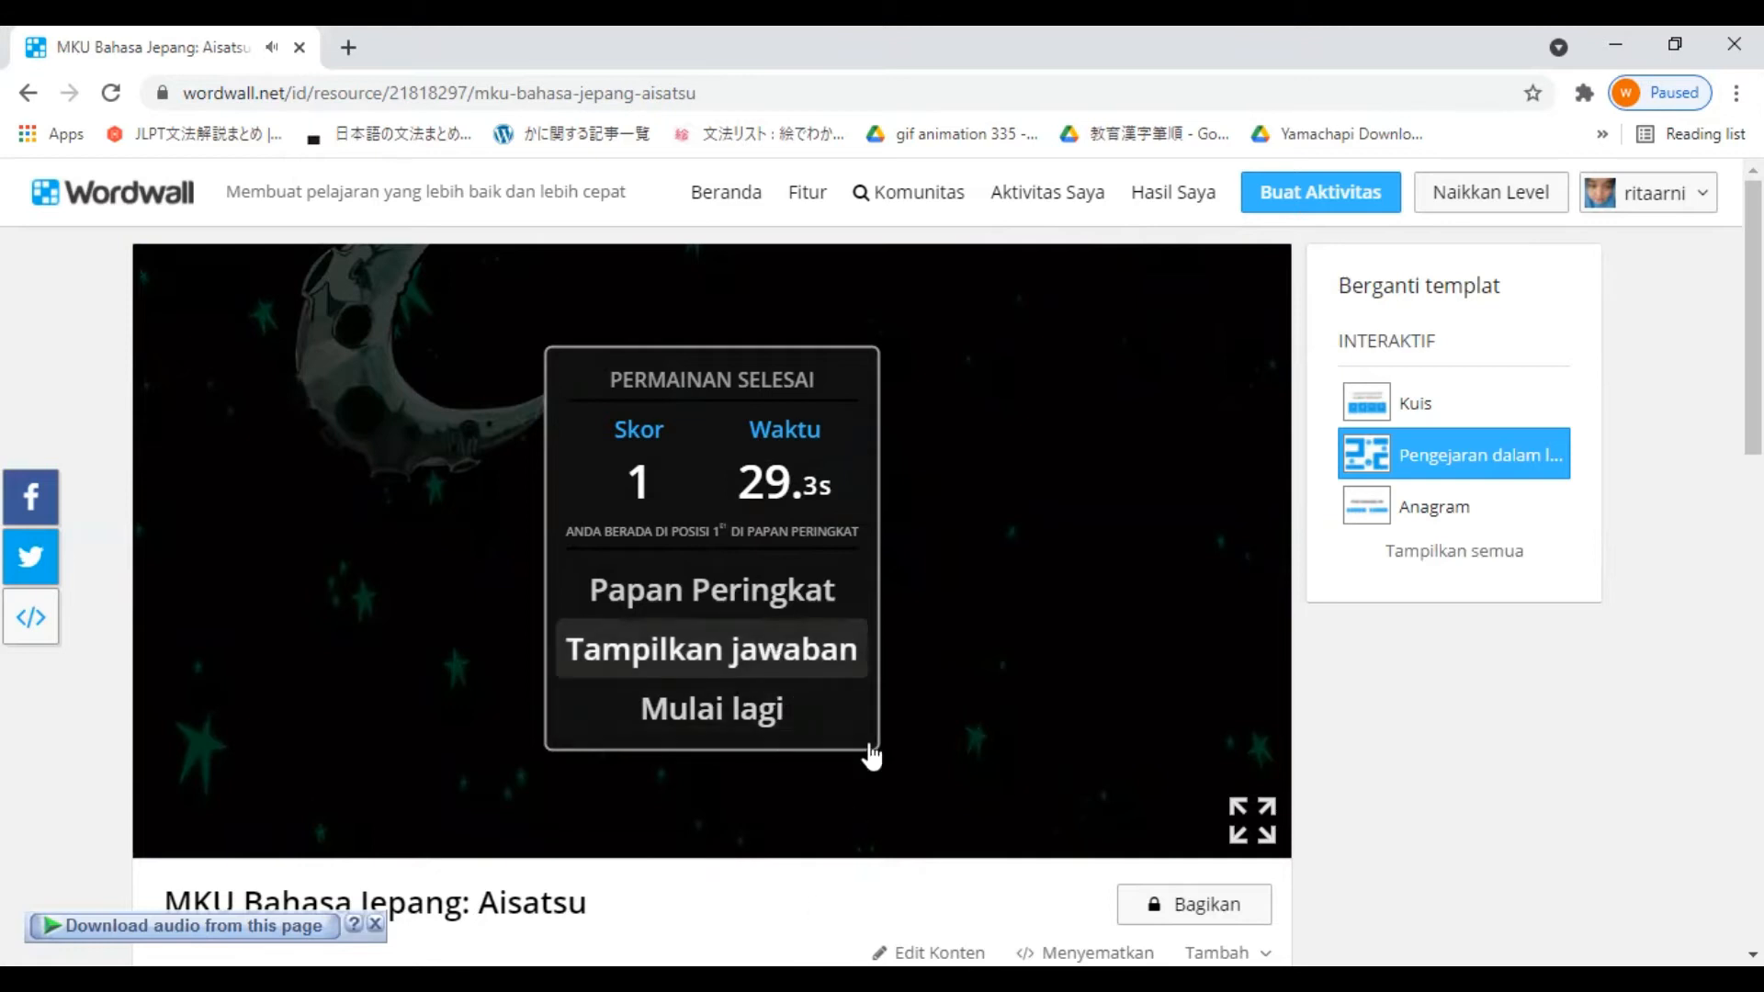
{"action": "left_click", "coordinate": [800, 597]}
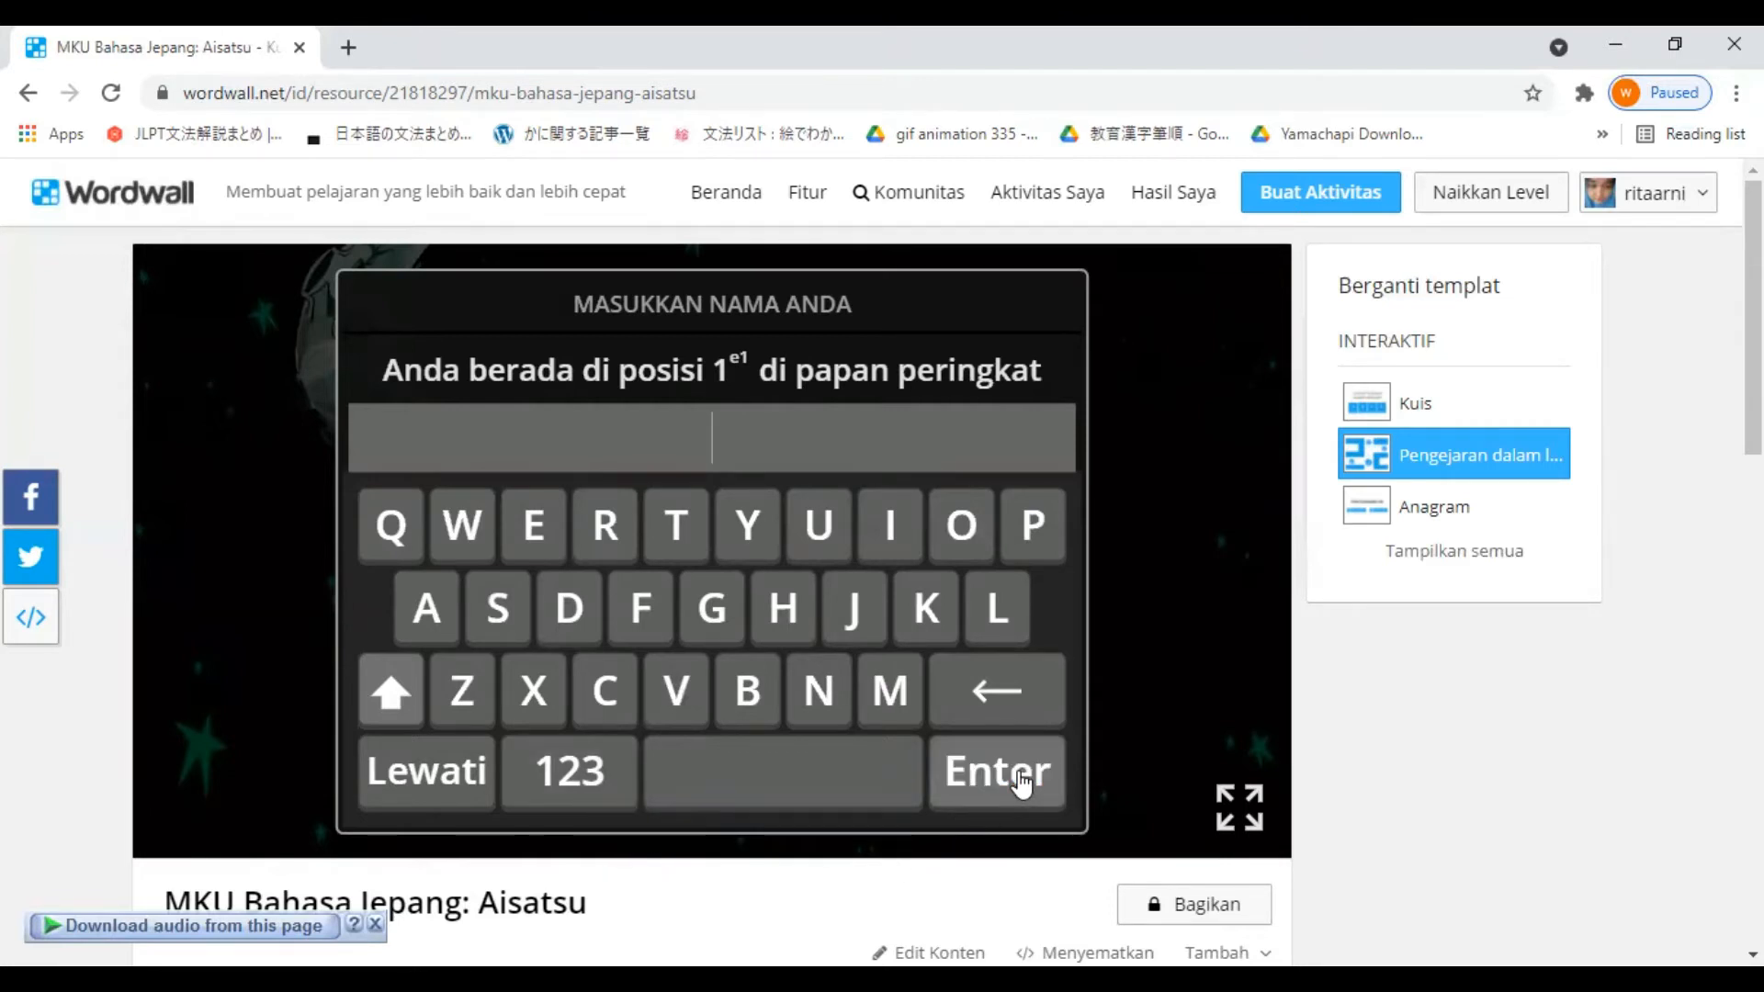
Step: Review the quiz's timer, lives, shuffle, marking and end-of-game options and its leaderboard
{"action": "scroll", "coordinate": [804, 643], "scroll_direction": "down", "scroll_amount": 9}
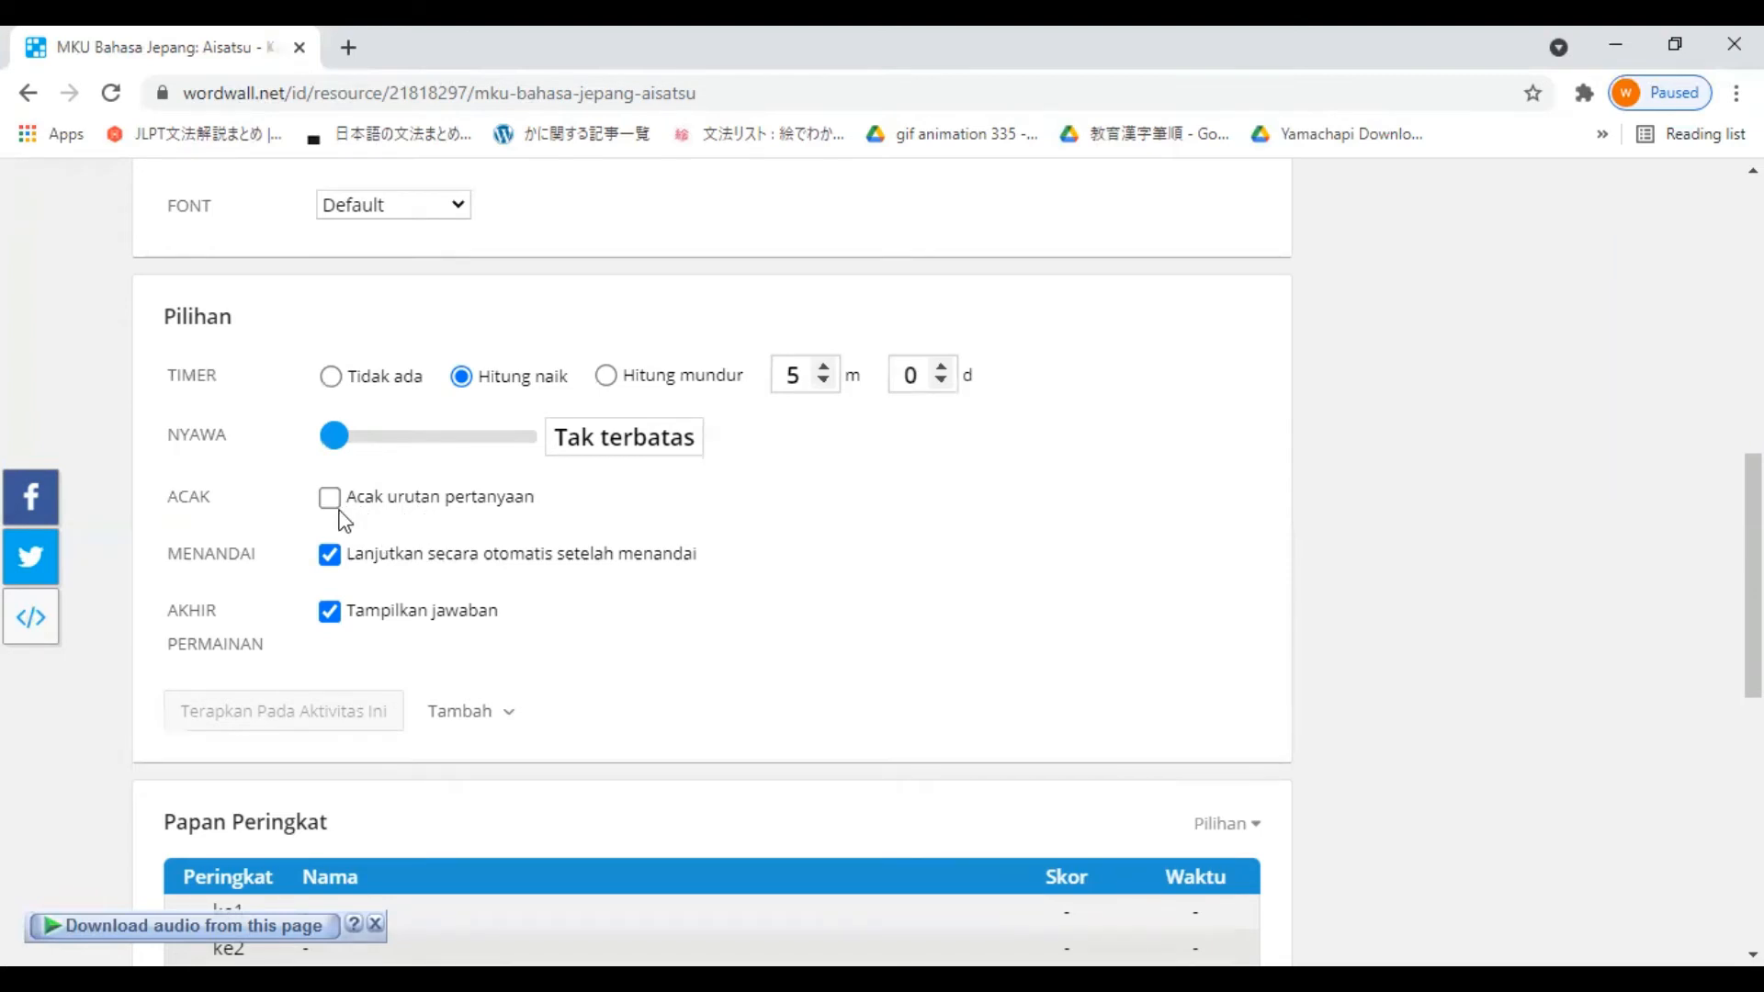
{"action": "scroll", "coordinate": [344, 510], "scroll_direction": "down", "scroll_amount": 1}
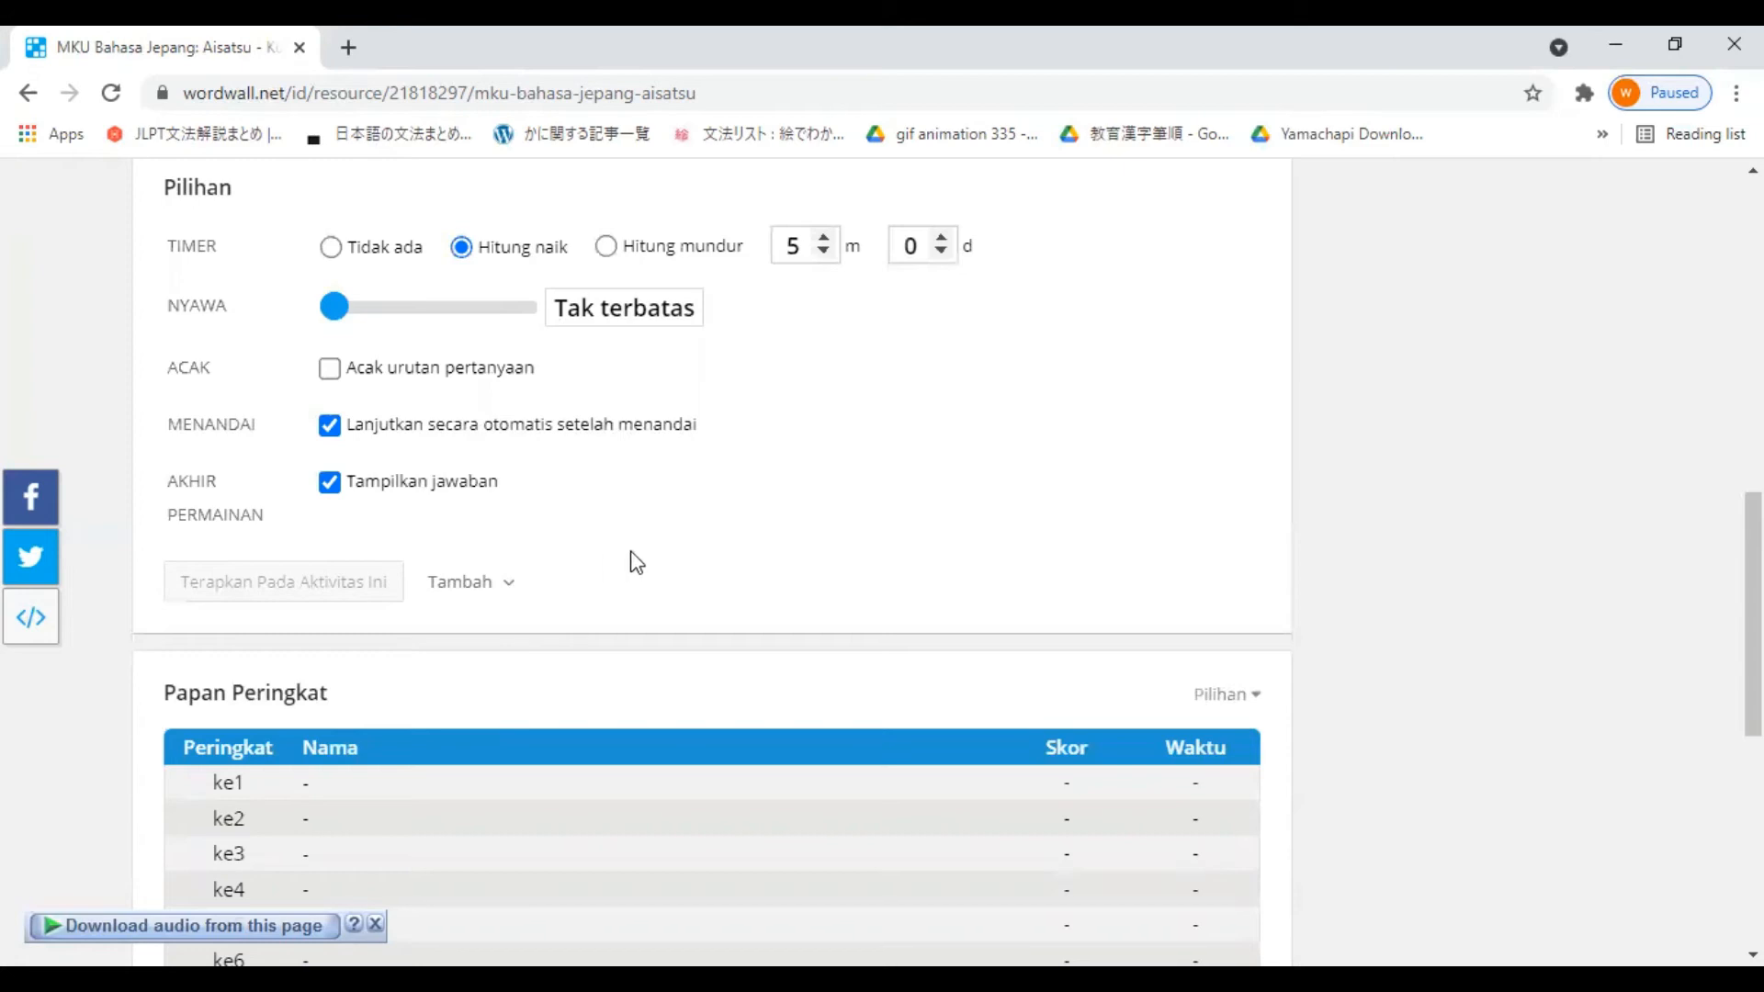
{"action": "scroll", "coordinate": [751, 554], "scroll_direction": "down", "scroll_amount": 4}
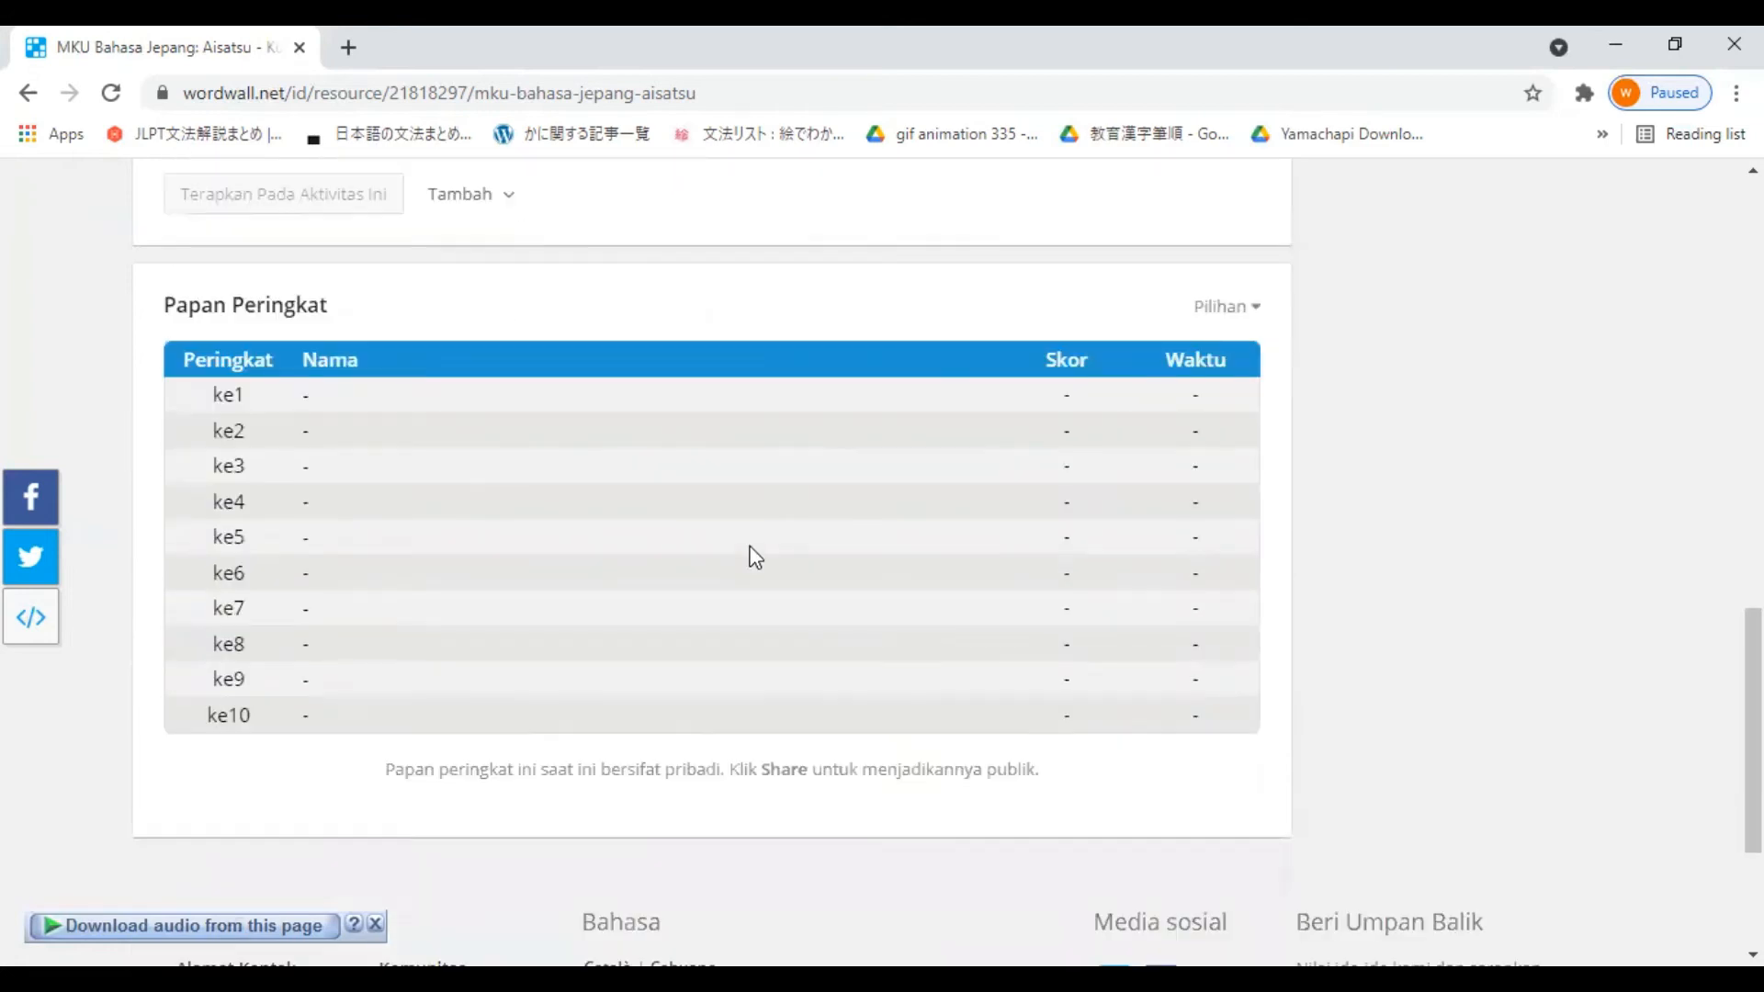
{"action": "scroll", "coordinate": [751, 549], "scroll_direction": "down", "scroll_amount": 1}
{"action": "scroll", "coordinate": [1045, 462], "scroll_direction": "up", "scroll_amount": 1}
{"action": "scroll", "coordinate": [1270, 609], "scroll_direction": "up", "scroll_amount": 12}
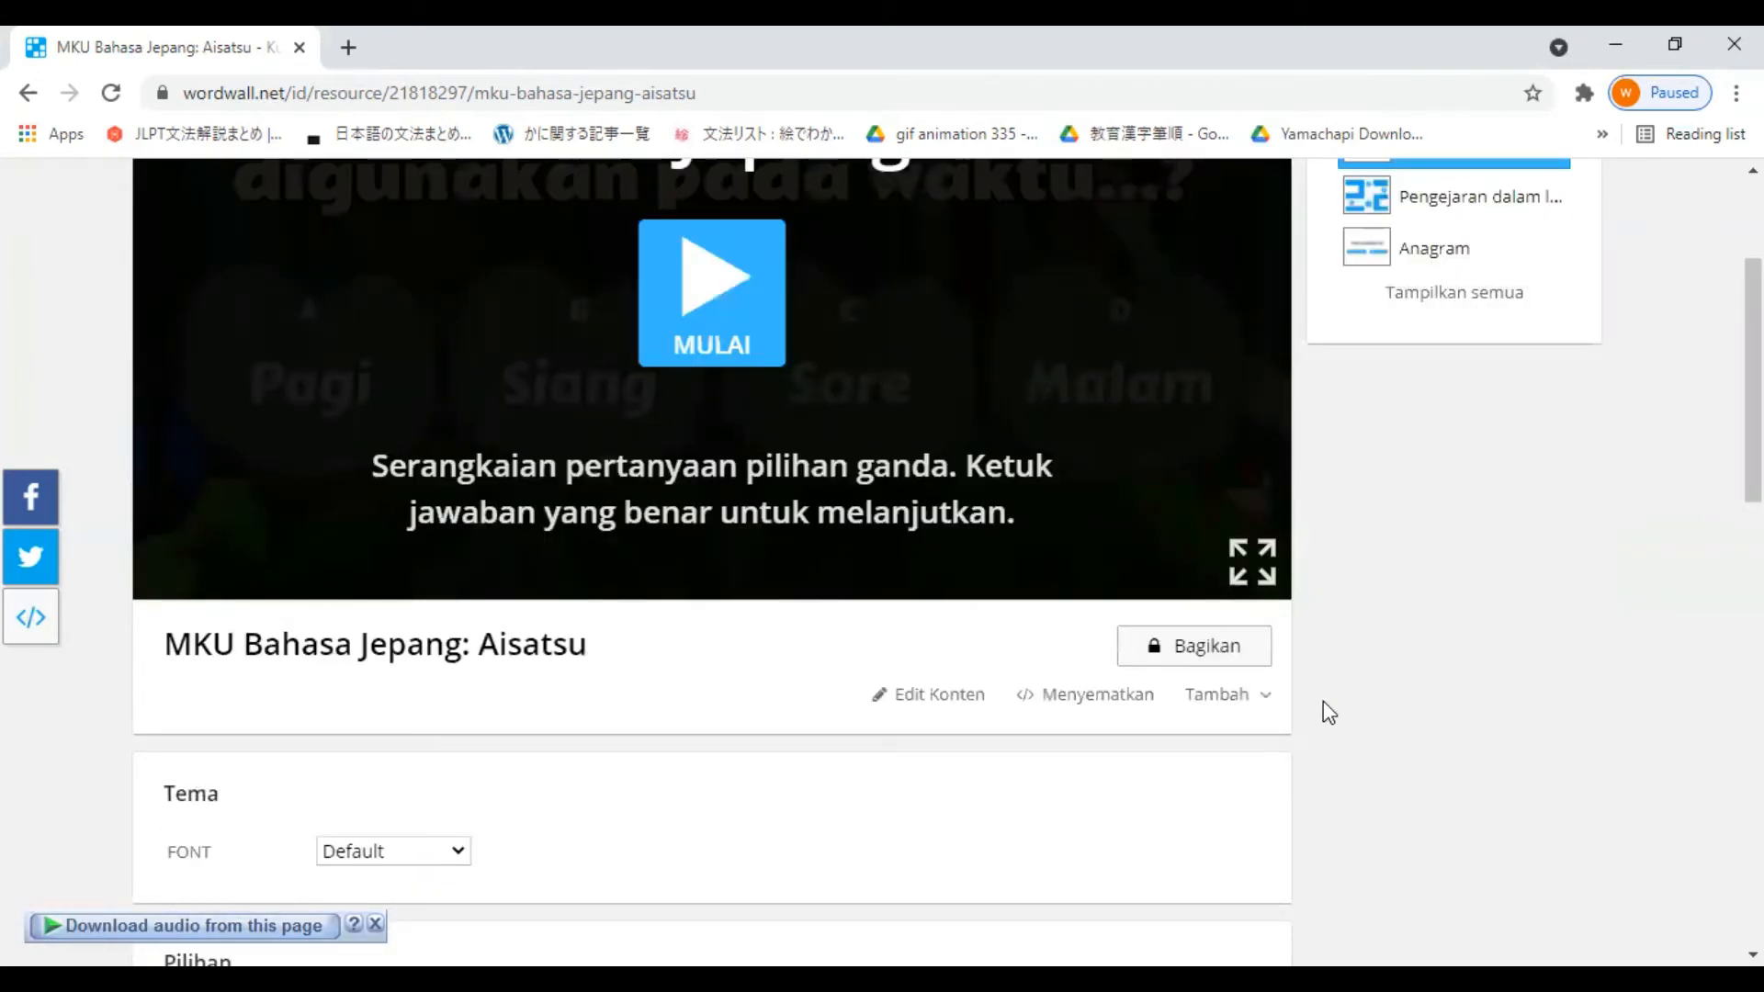
Step: Share the quiz as a student assignment and shorten its result title to "MKU Bahasa Jepang: Aisatsu'"
{"action": "left_click", "coordinate": [1221, 652]}
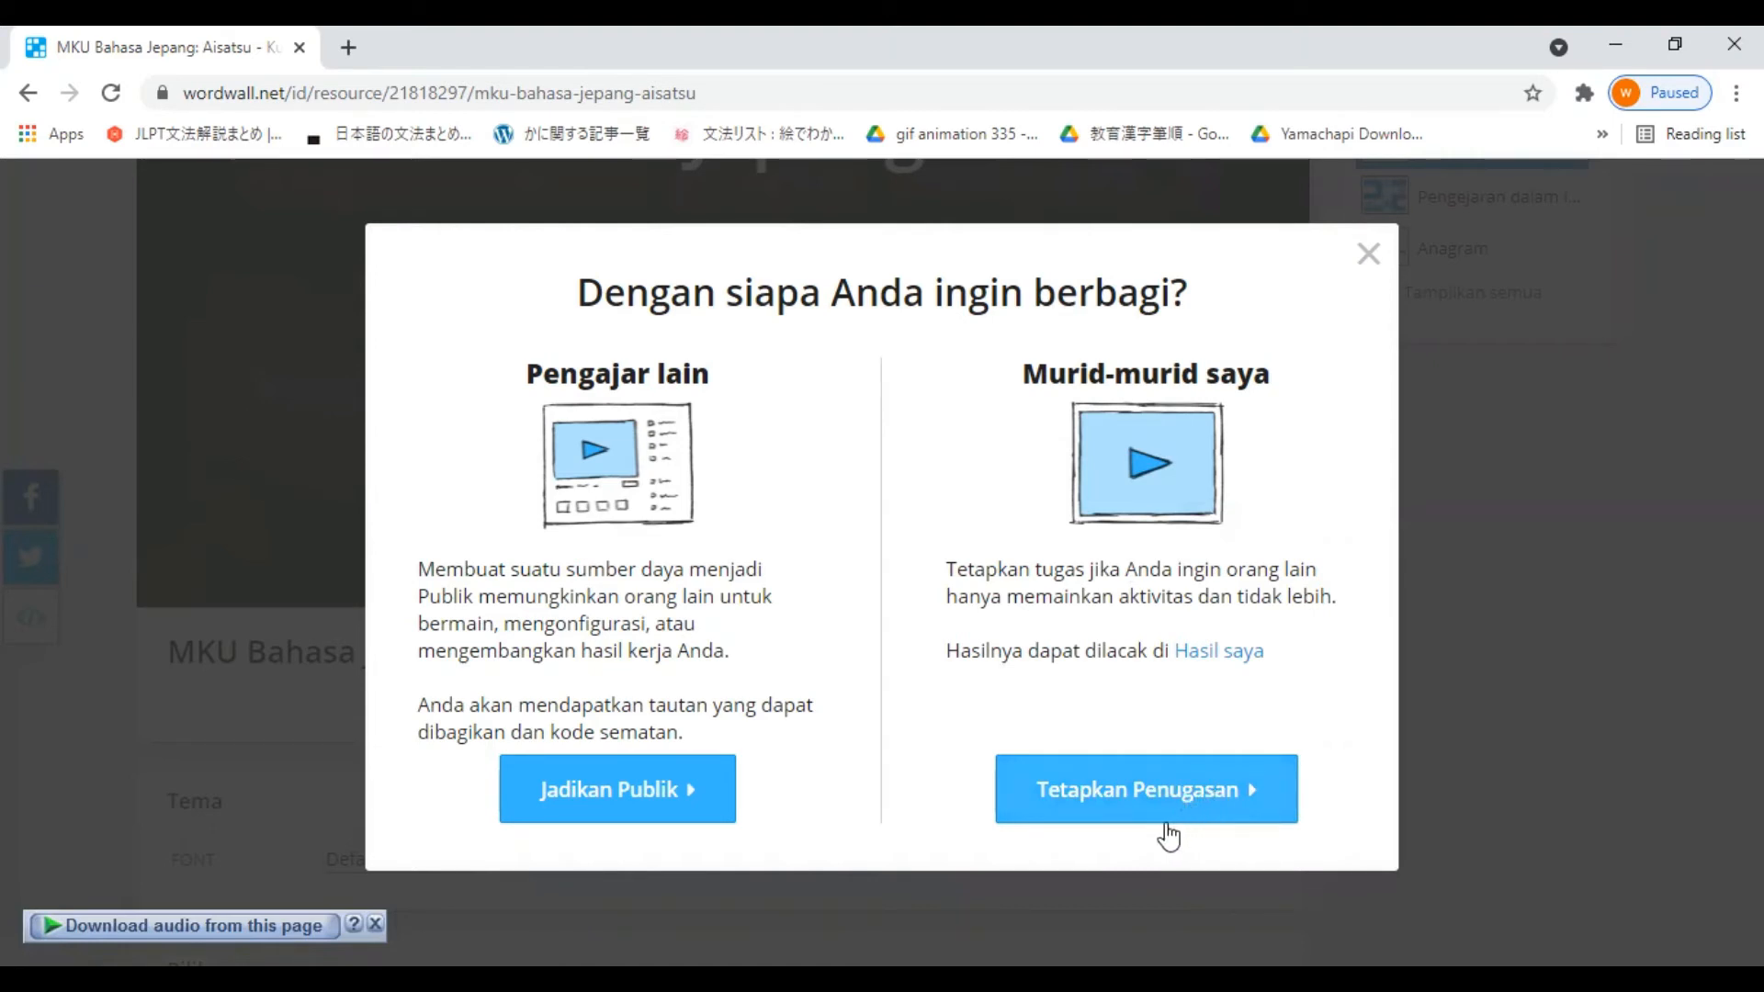
{"action": "left_click", "coordinate": [1176, 797]}
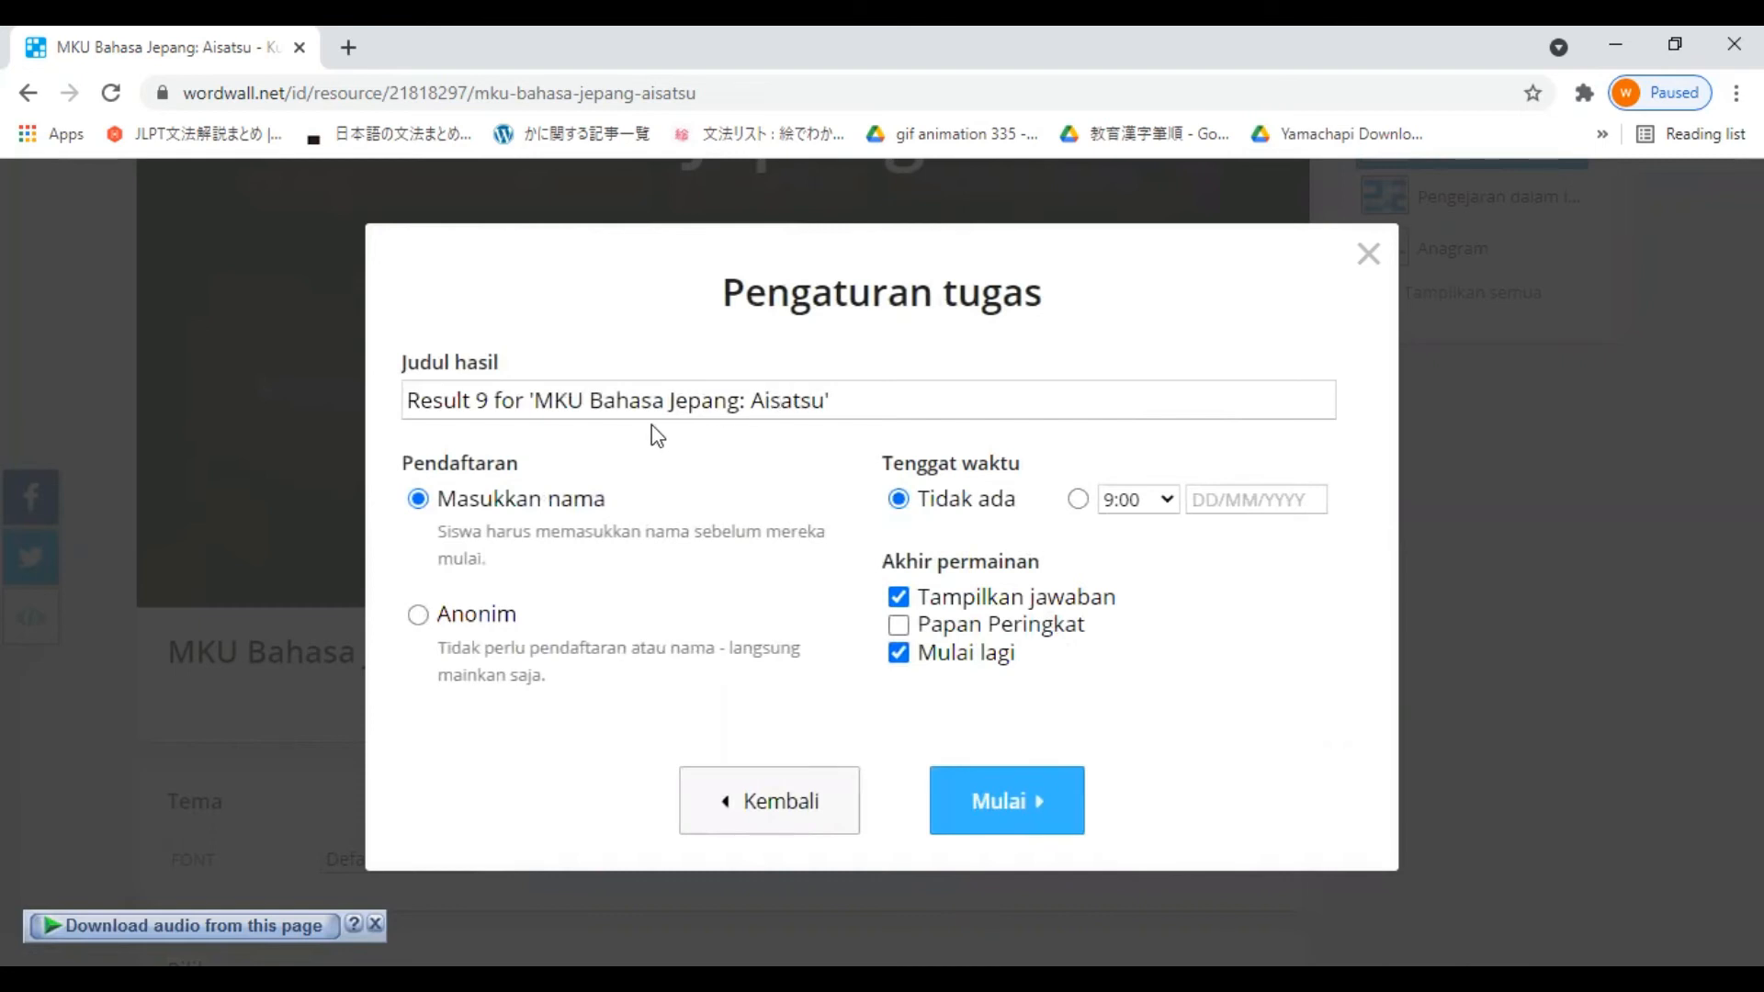
{"action": "left_click", "coordinate": [529, 404]}
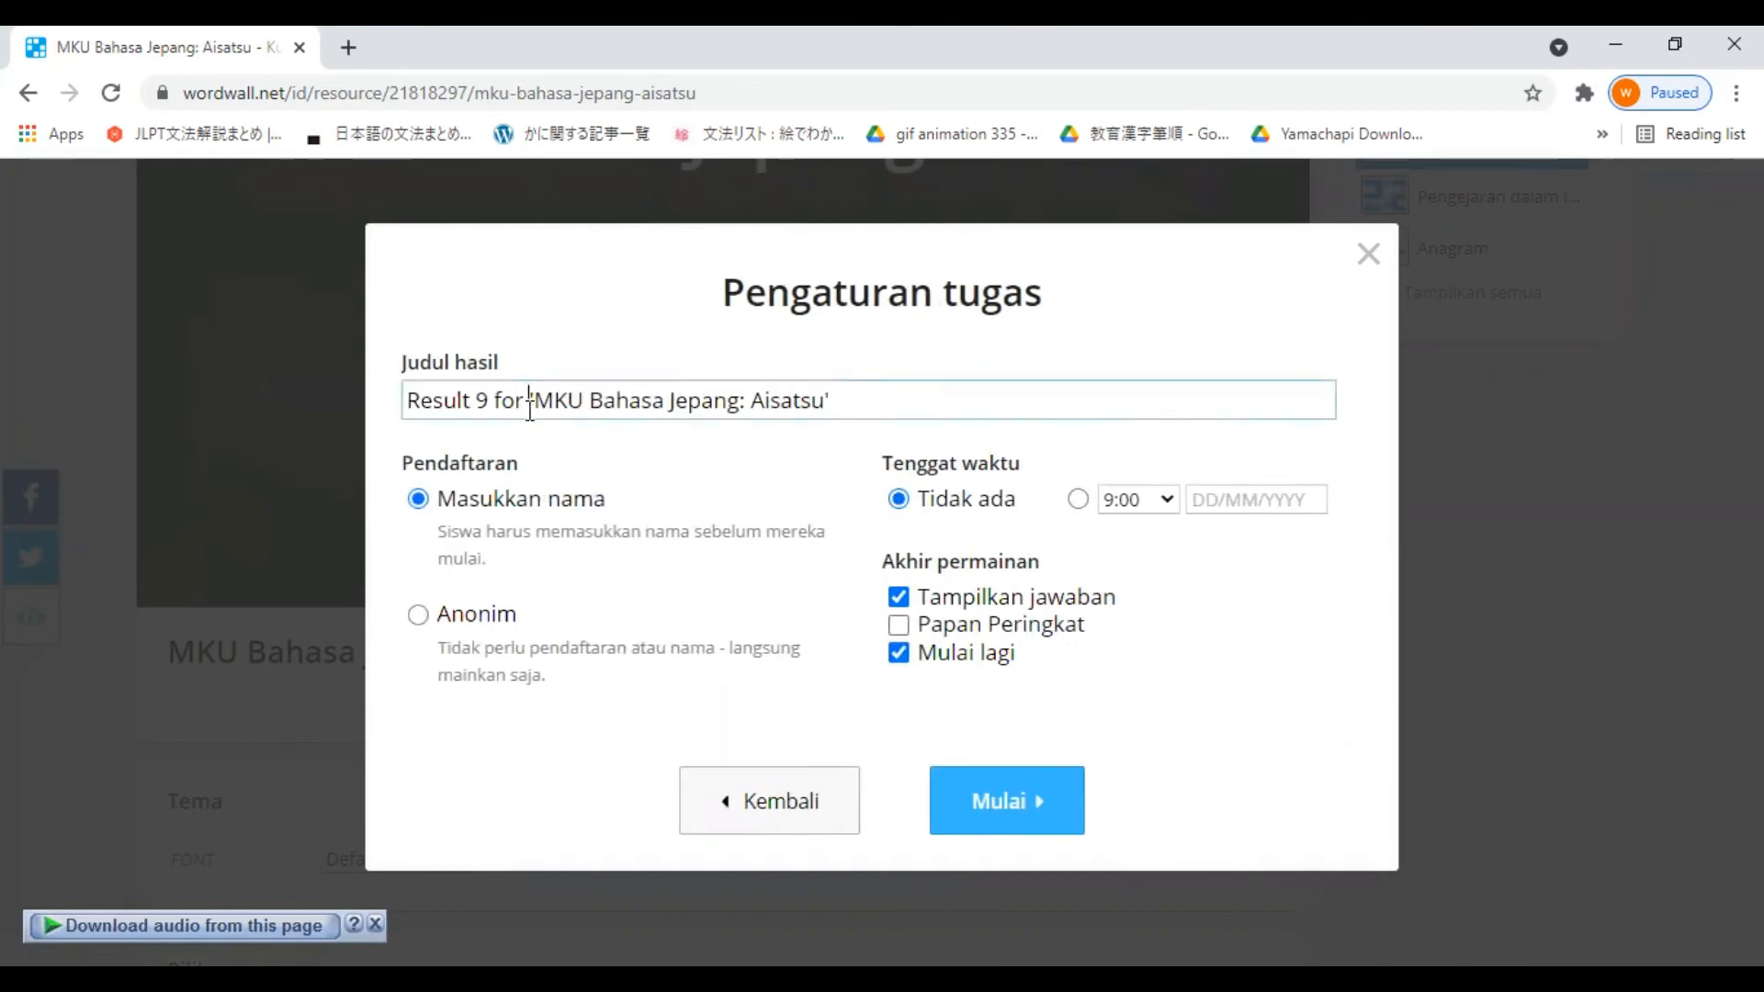
{"action": "left_click_drag", "start_coordinate": [529, 405], "coordinate": [416, 411]}
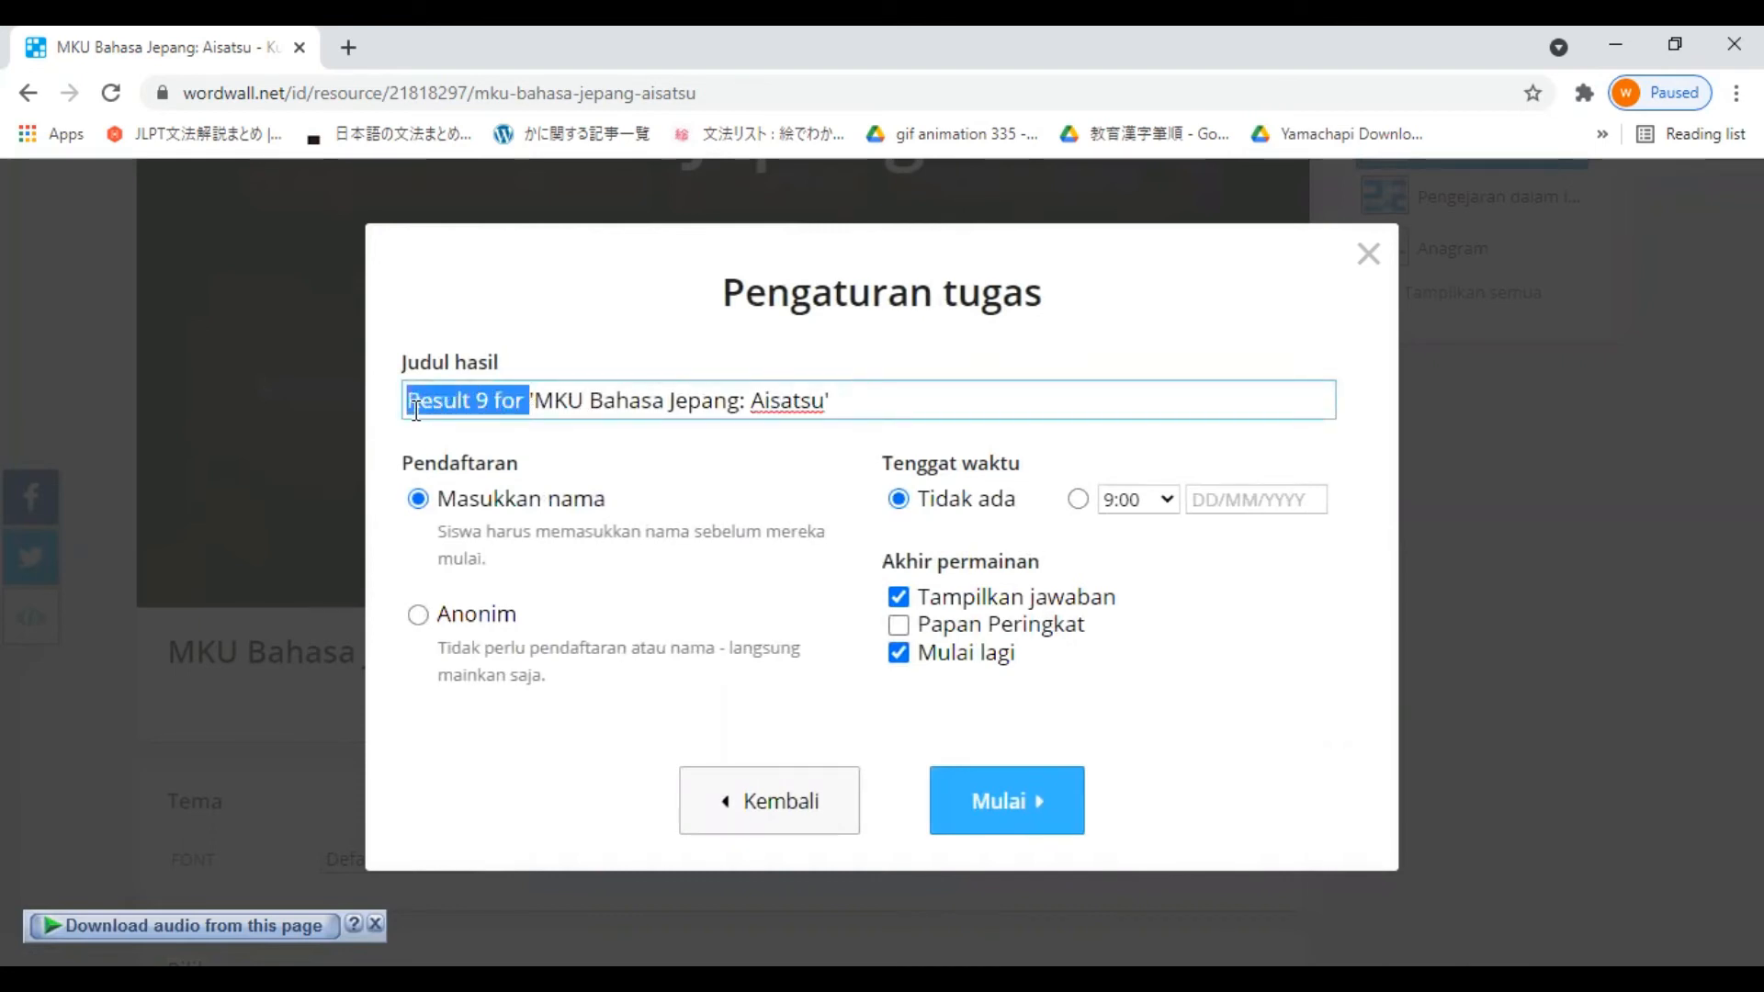
{"action": "key", "text": "BackSpace"}
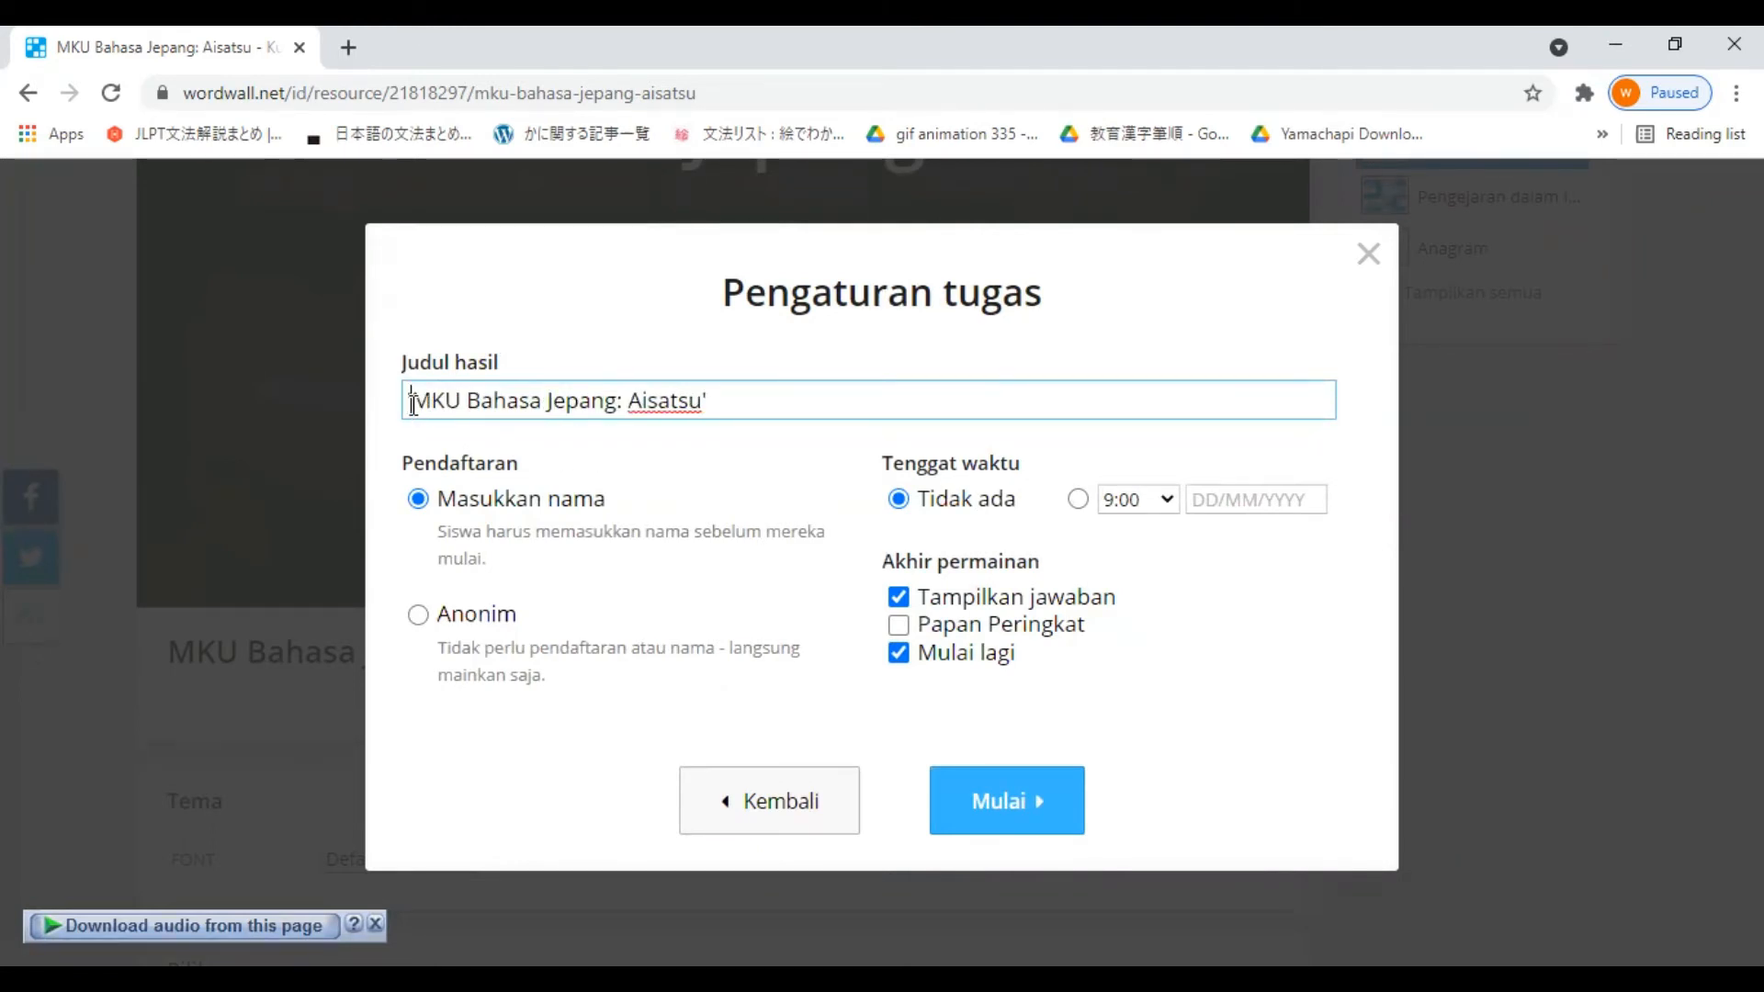
{"action": "key", "text": "Delete"}
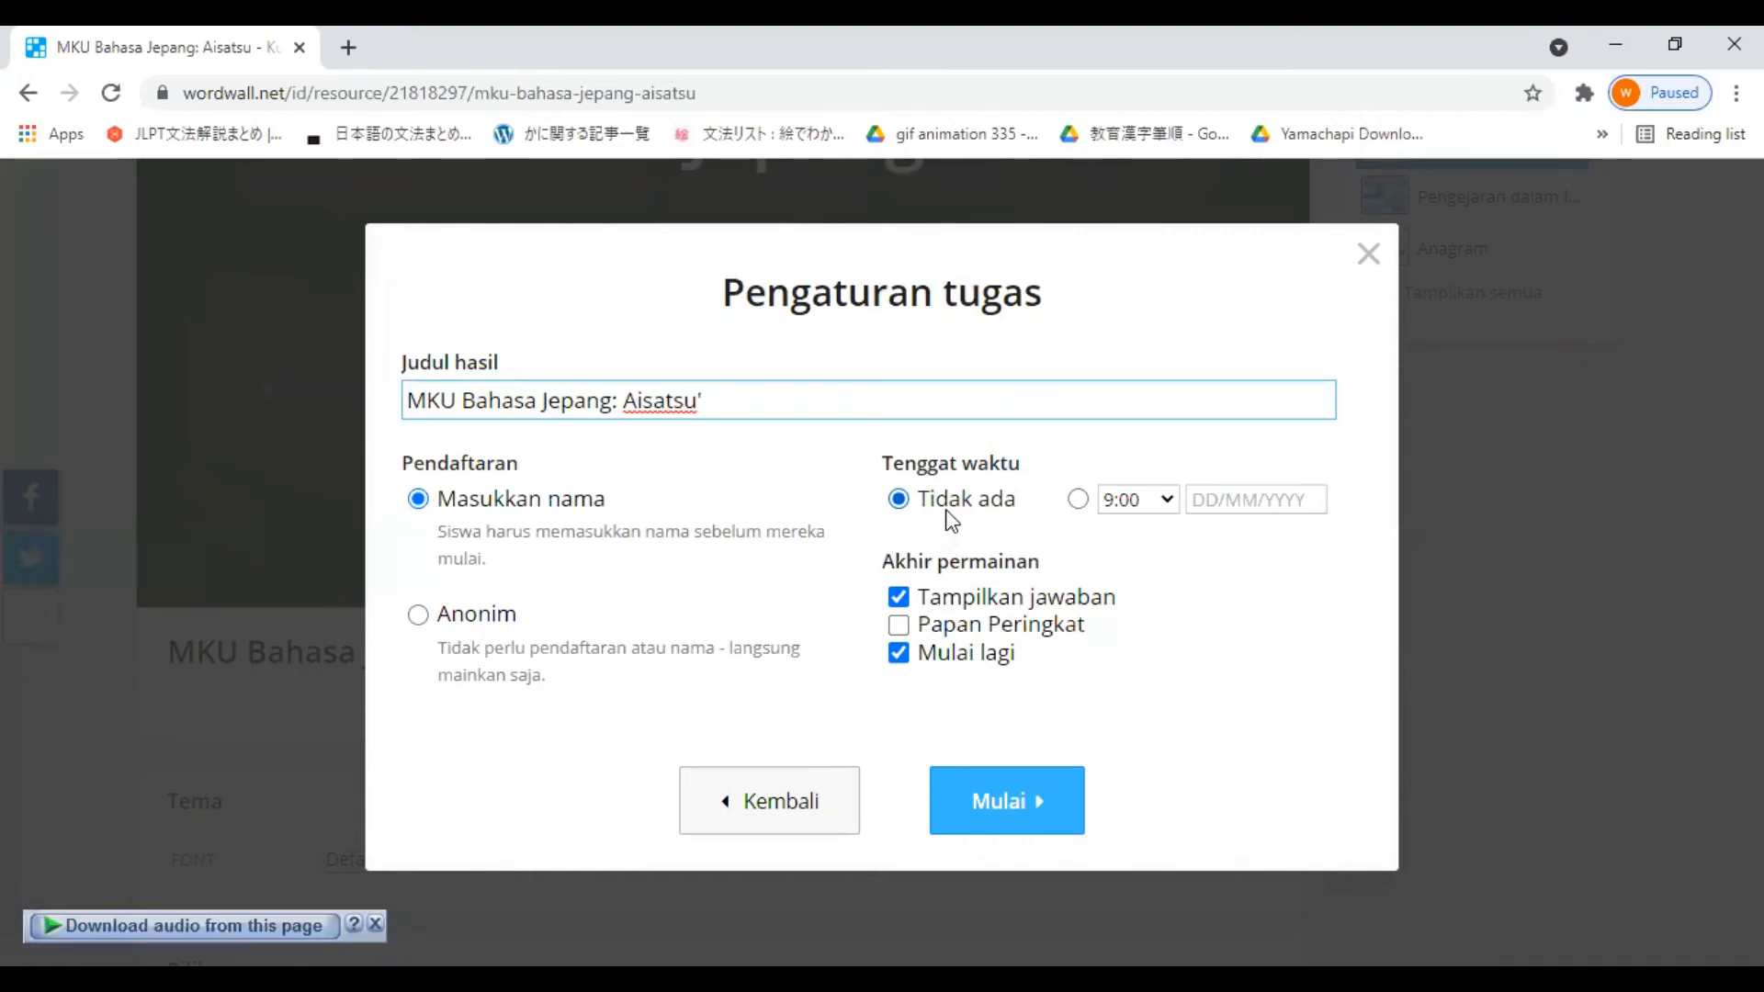
Step: Set the assignment deadline to 12:00 on 17/09/2021
{"action": "left_click", "coordinate": [1170, 502]}
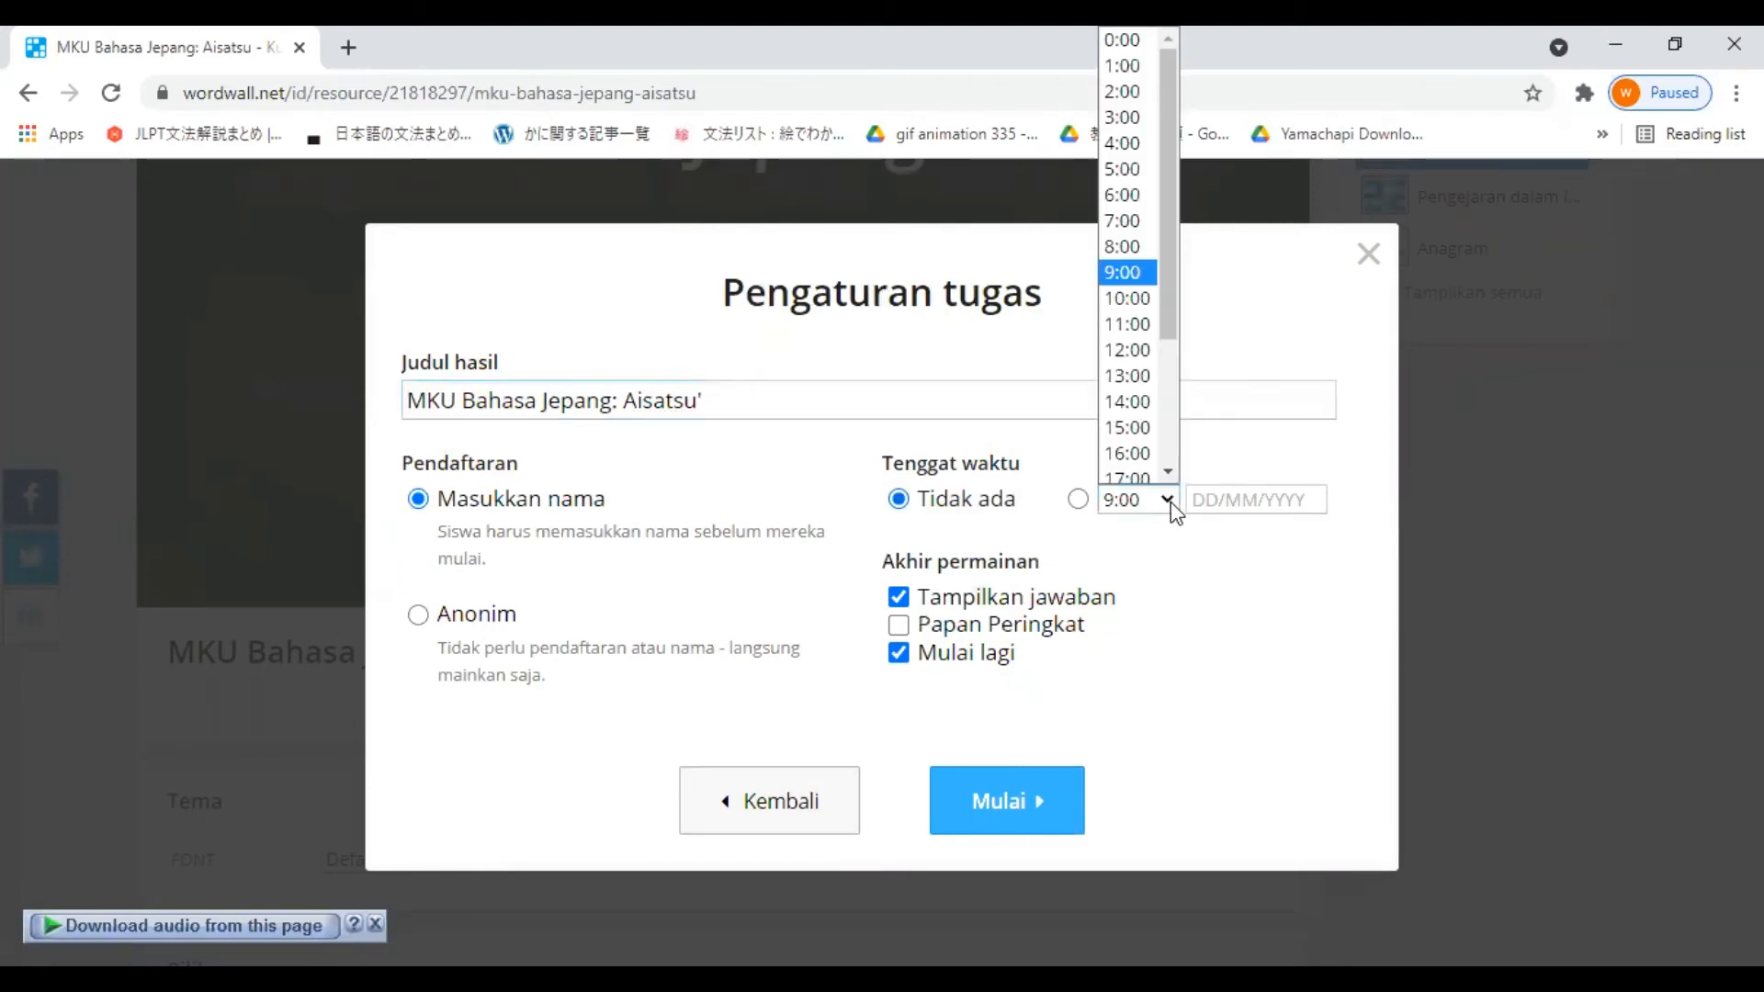
{"action": "left_click", "coordinate": [1135, 358]}
{"action": "left_click", "coordinate": [1237, 496]}
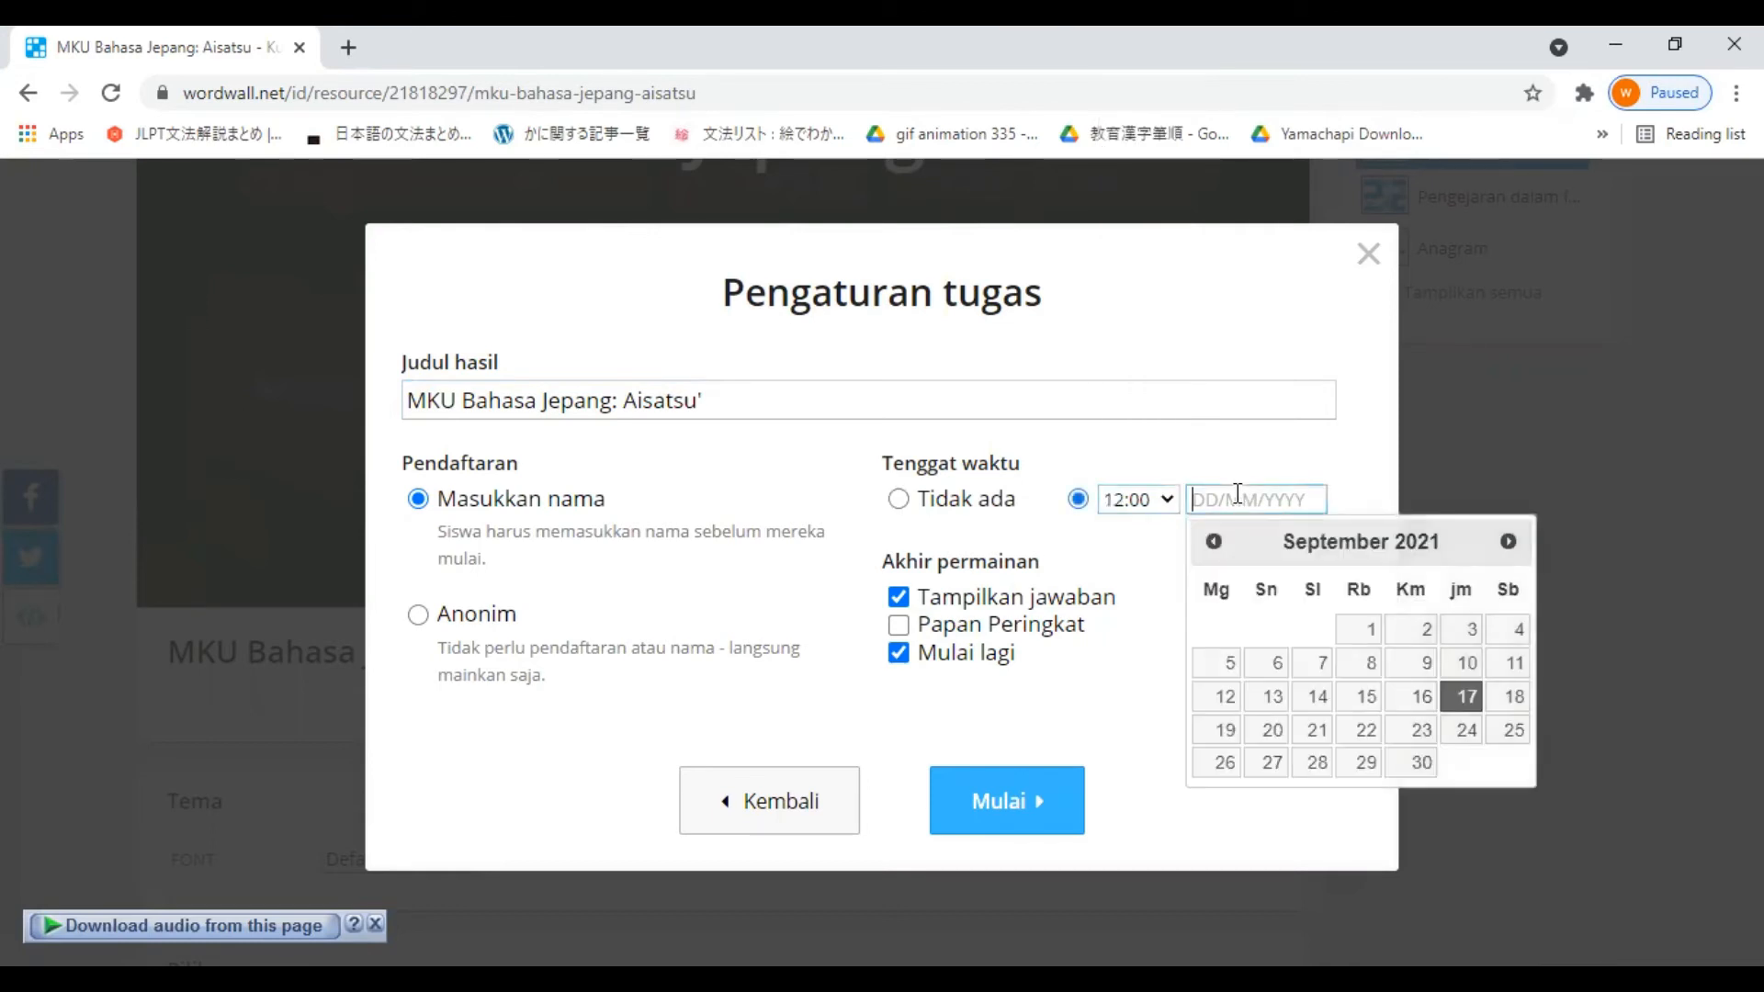
{"action": "left_click", "coordinate": [1472, 703]}
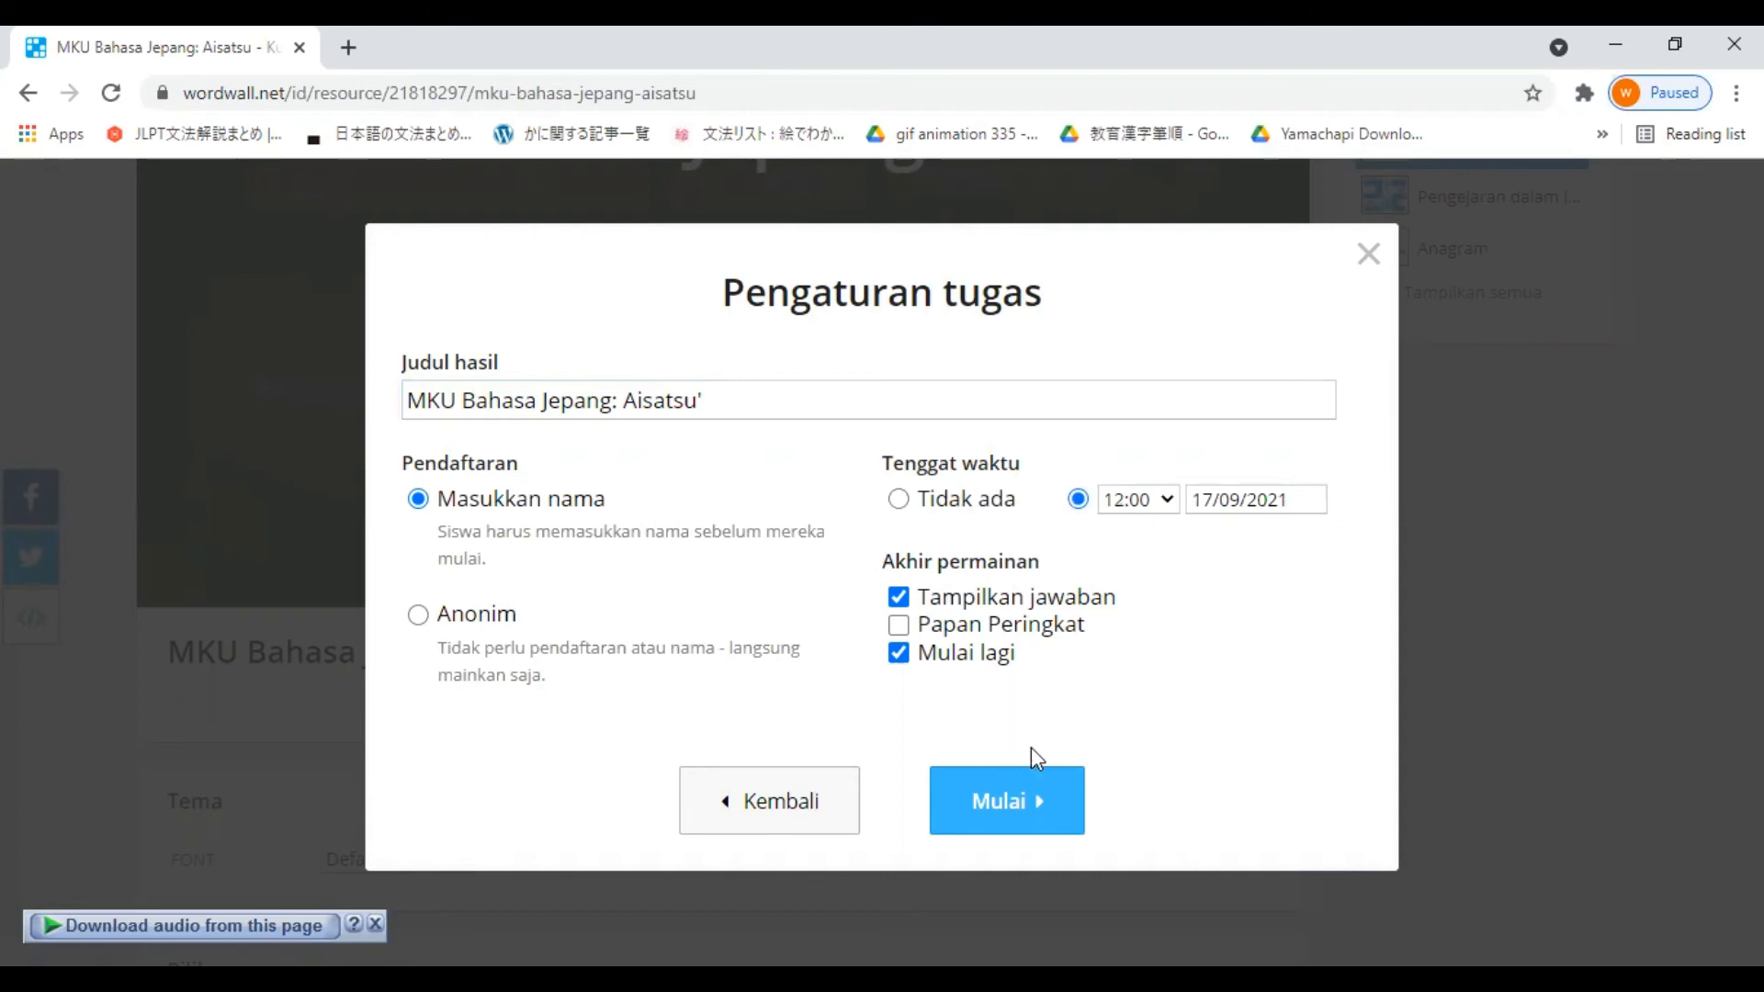
Step: Create the student assignment with the current settings and close its share-link dialog
{"action": "left_click", "coordinate": [1013, 812]}
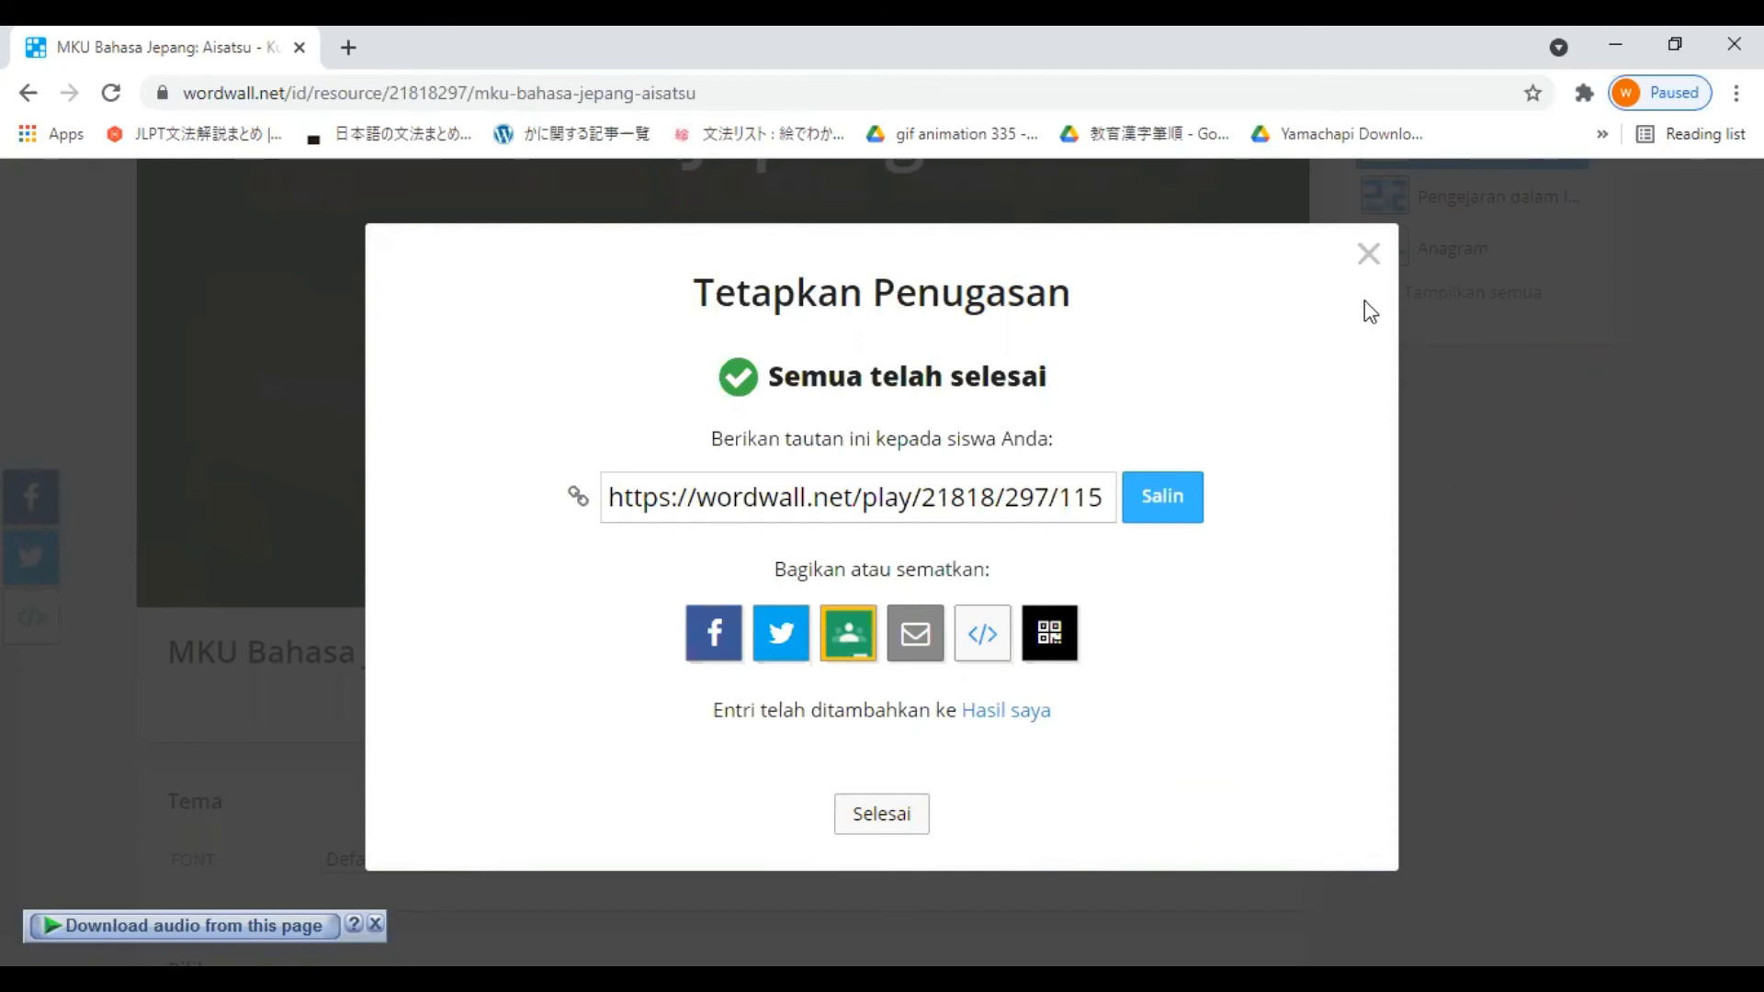
{"action": "left_click", "coordinate": [1370, 259]}
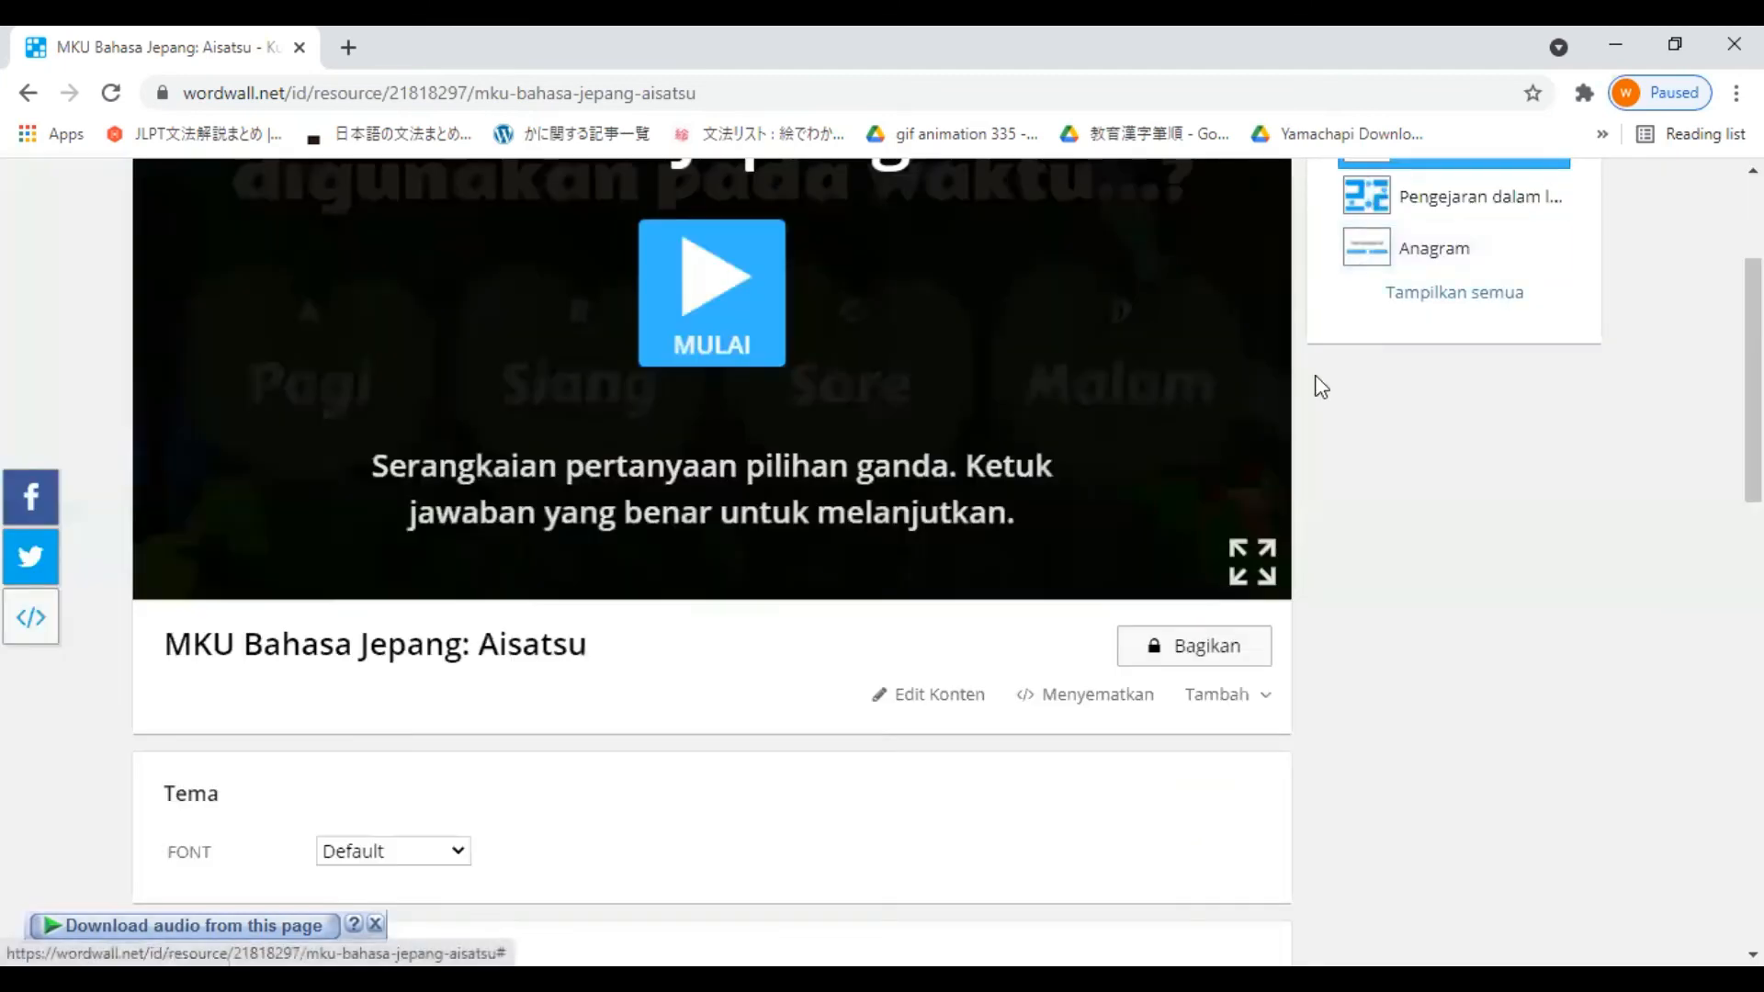
Step: Go to Hasil Saya and open the report for Result 1 for 'Salam Dalam Bahasa Jepang'
{"action": "scroll", "coordinate": [735, 722], "scroll_direction": "up", "scroll_amount": 3}
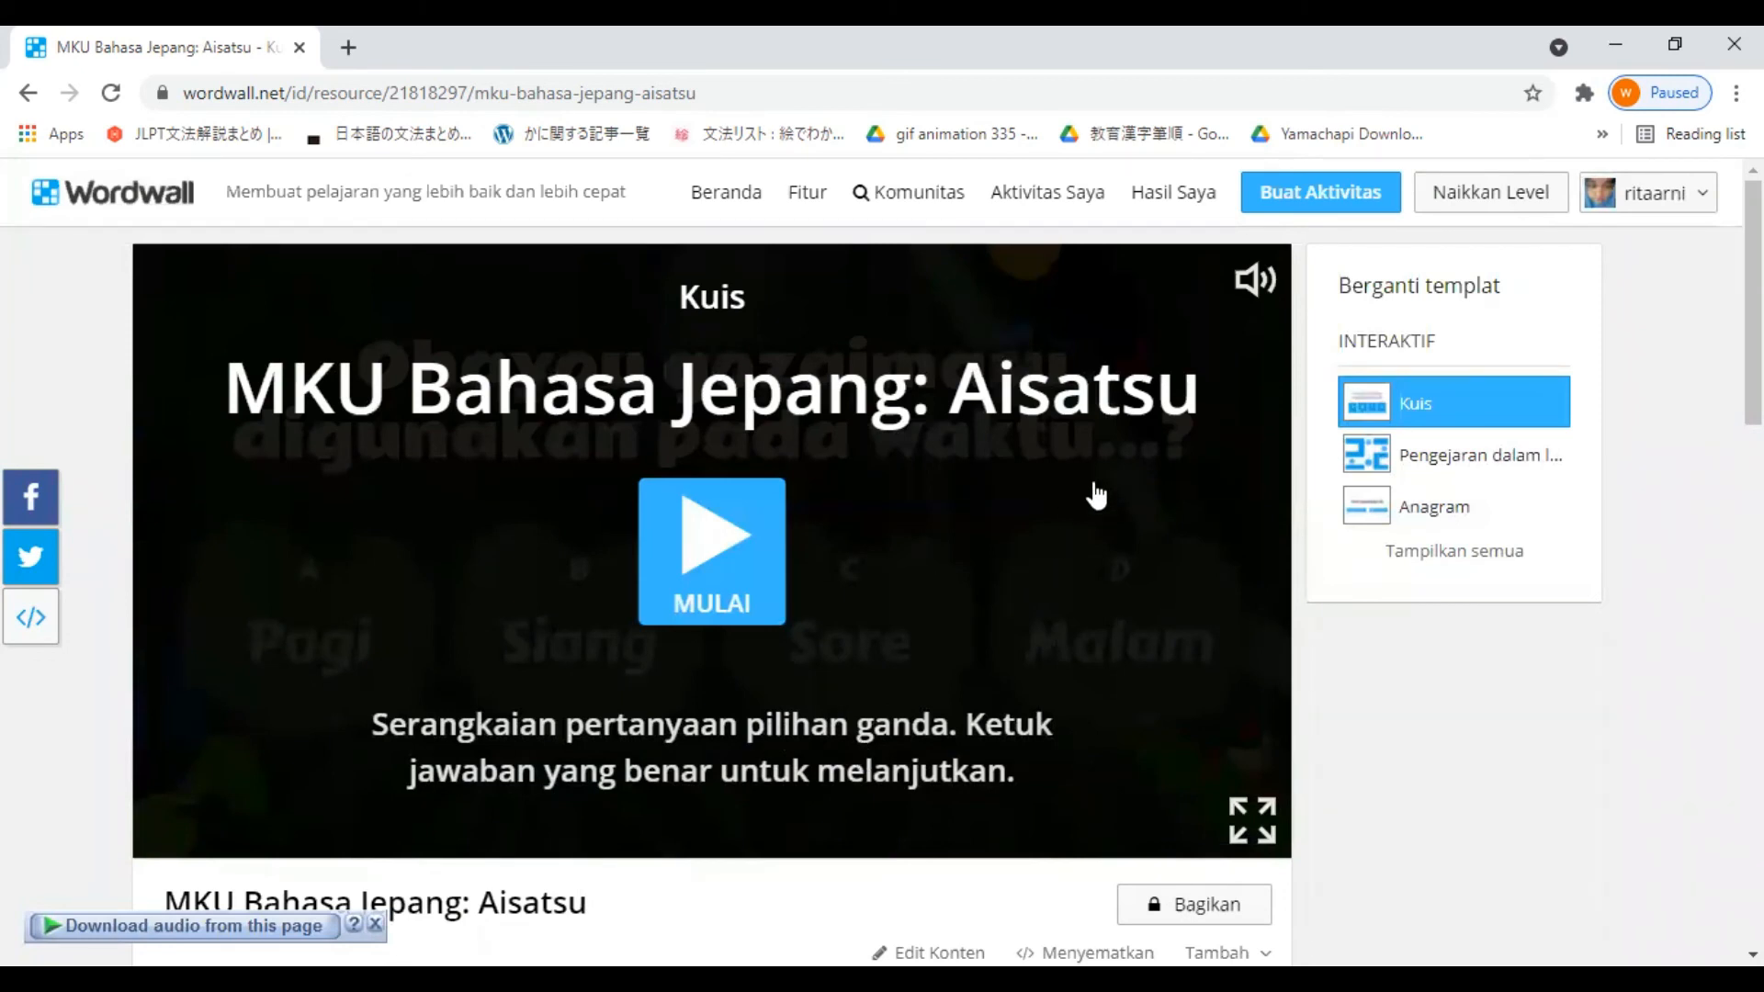
{"action": "left_click", "coordinate": [1178, 204]}
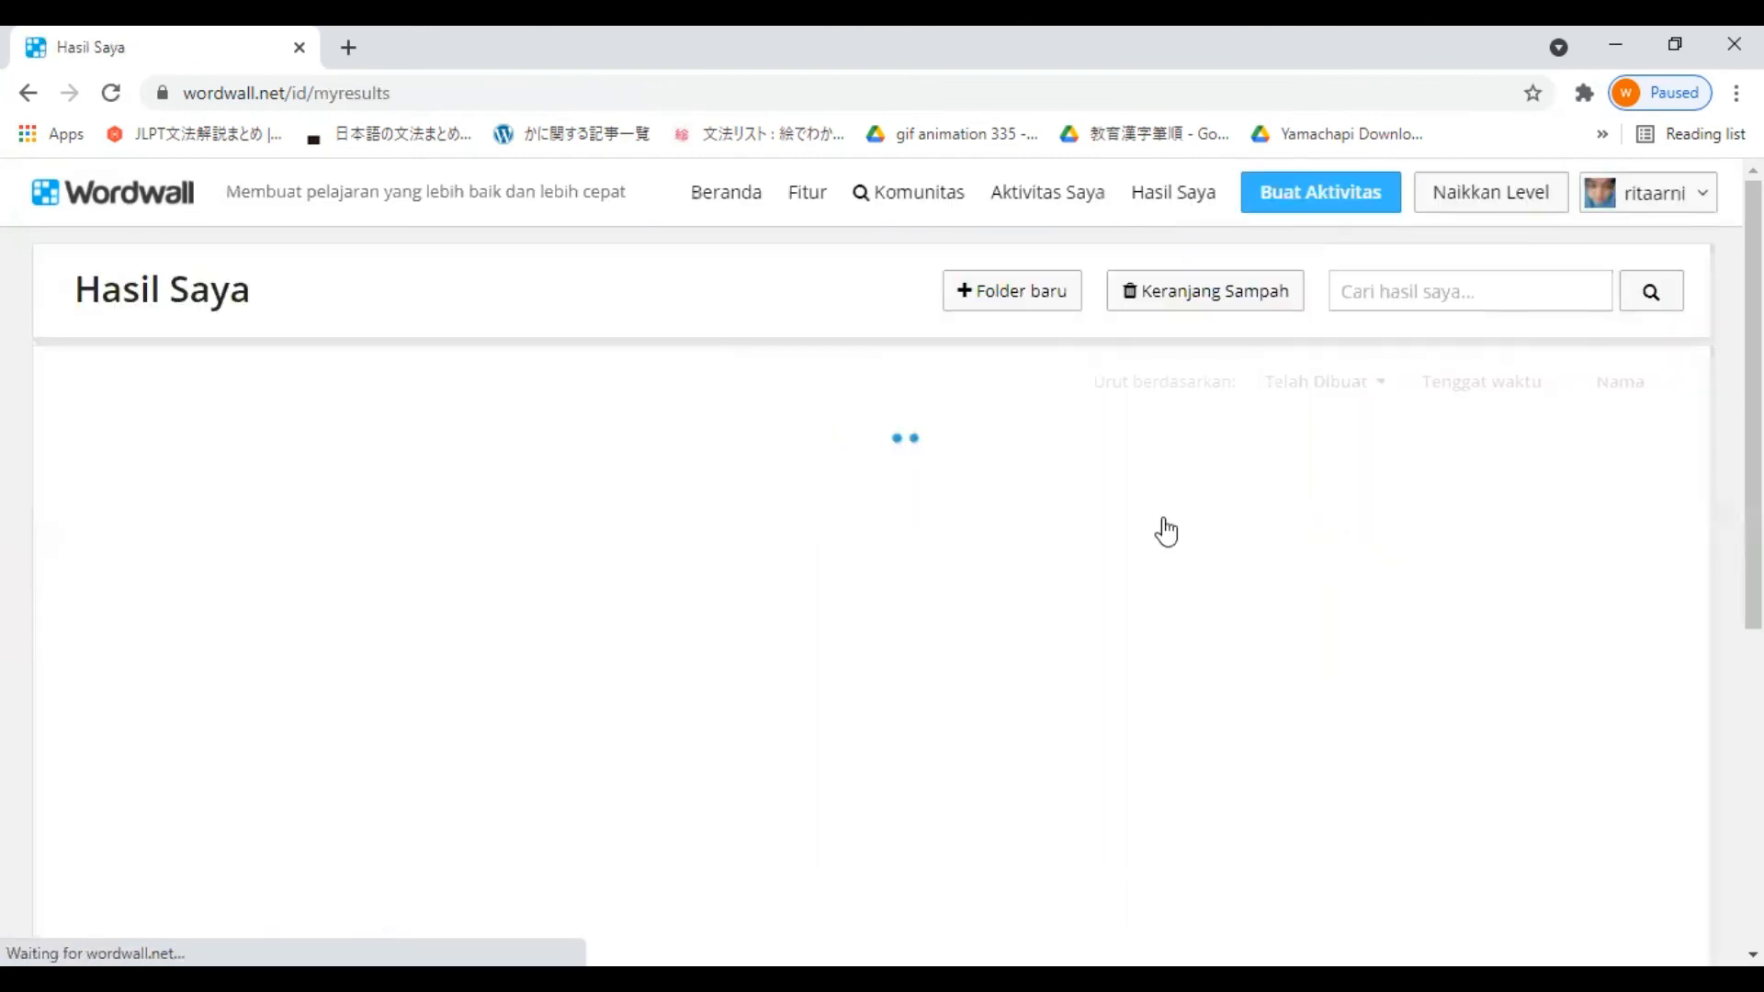
{"action": "scroll", "coordinate": [13, 680], "scroll_direction": "down", "scroll_amount": 3}
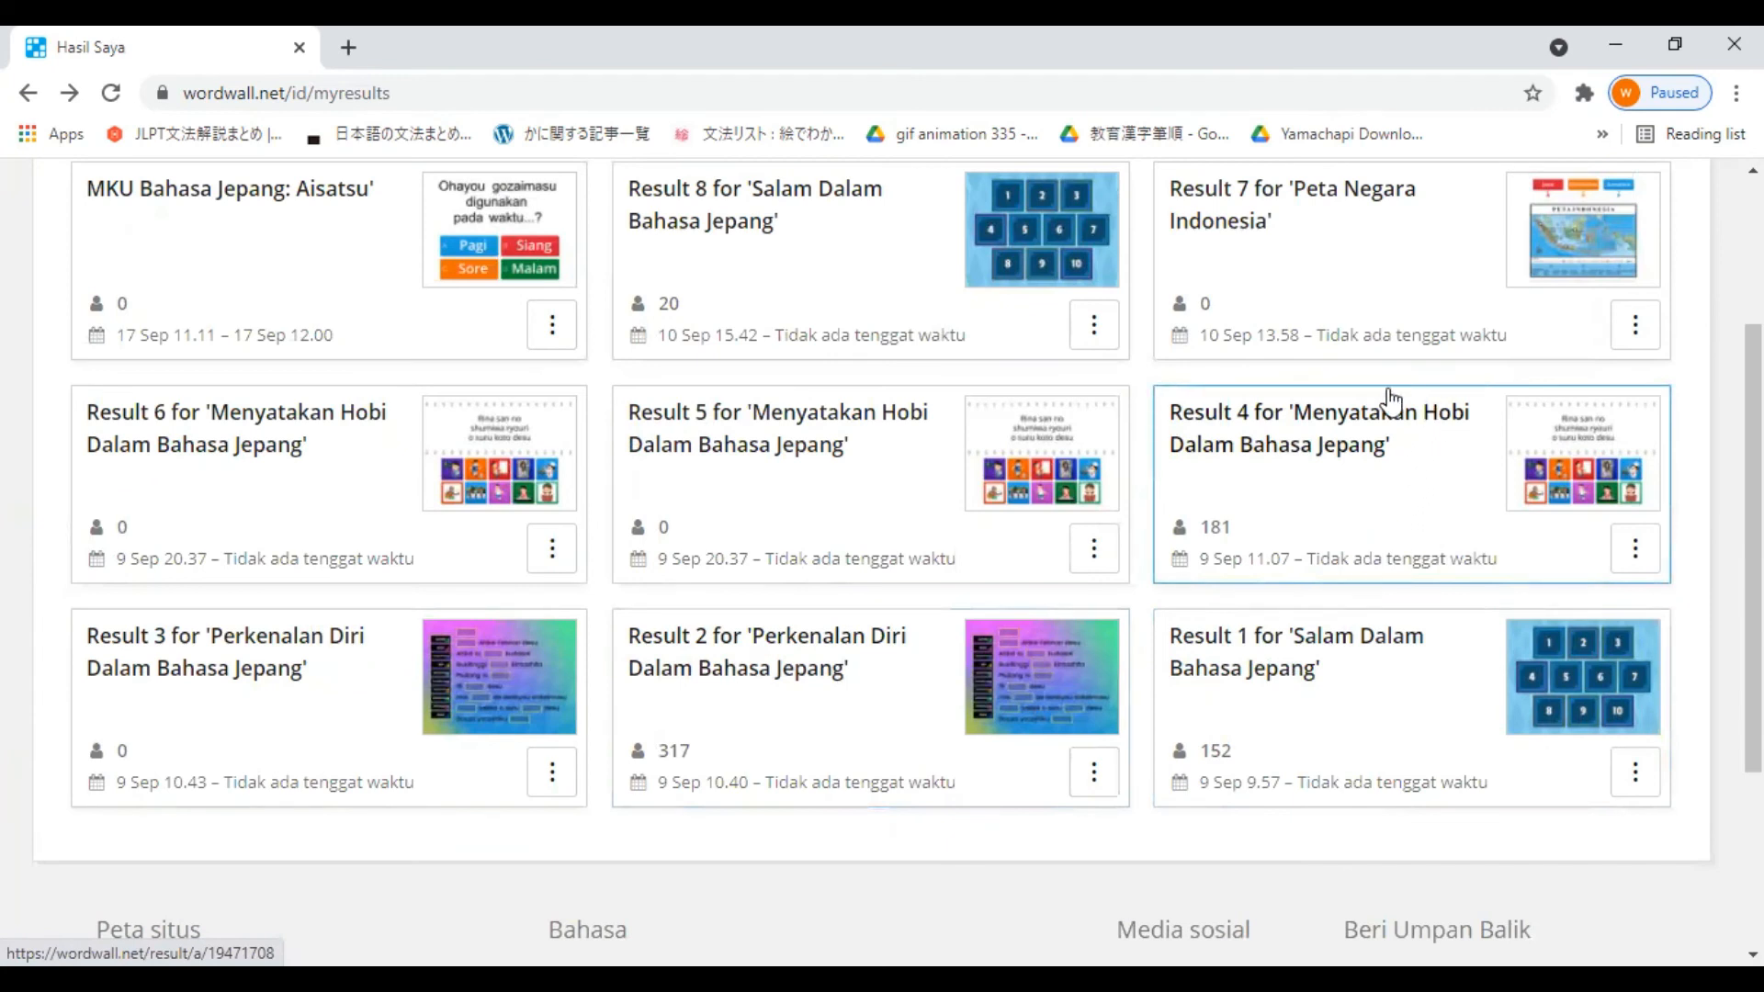
{"action": "left_click", "coordinate": [1339, 647]}
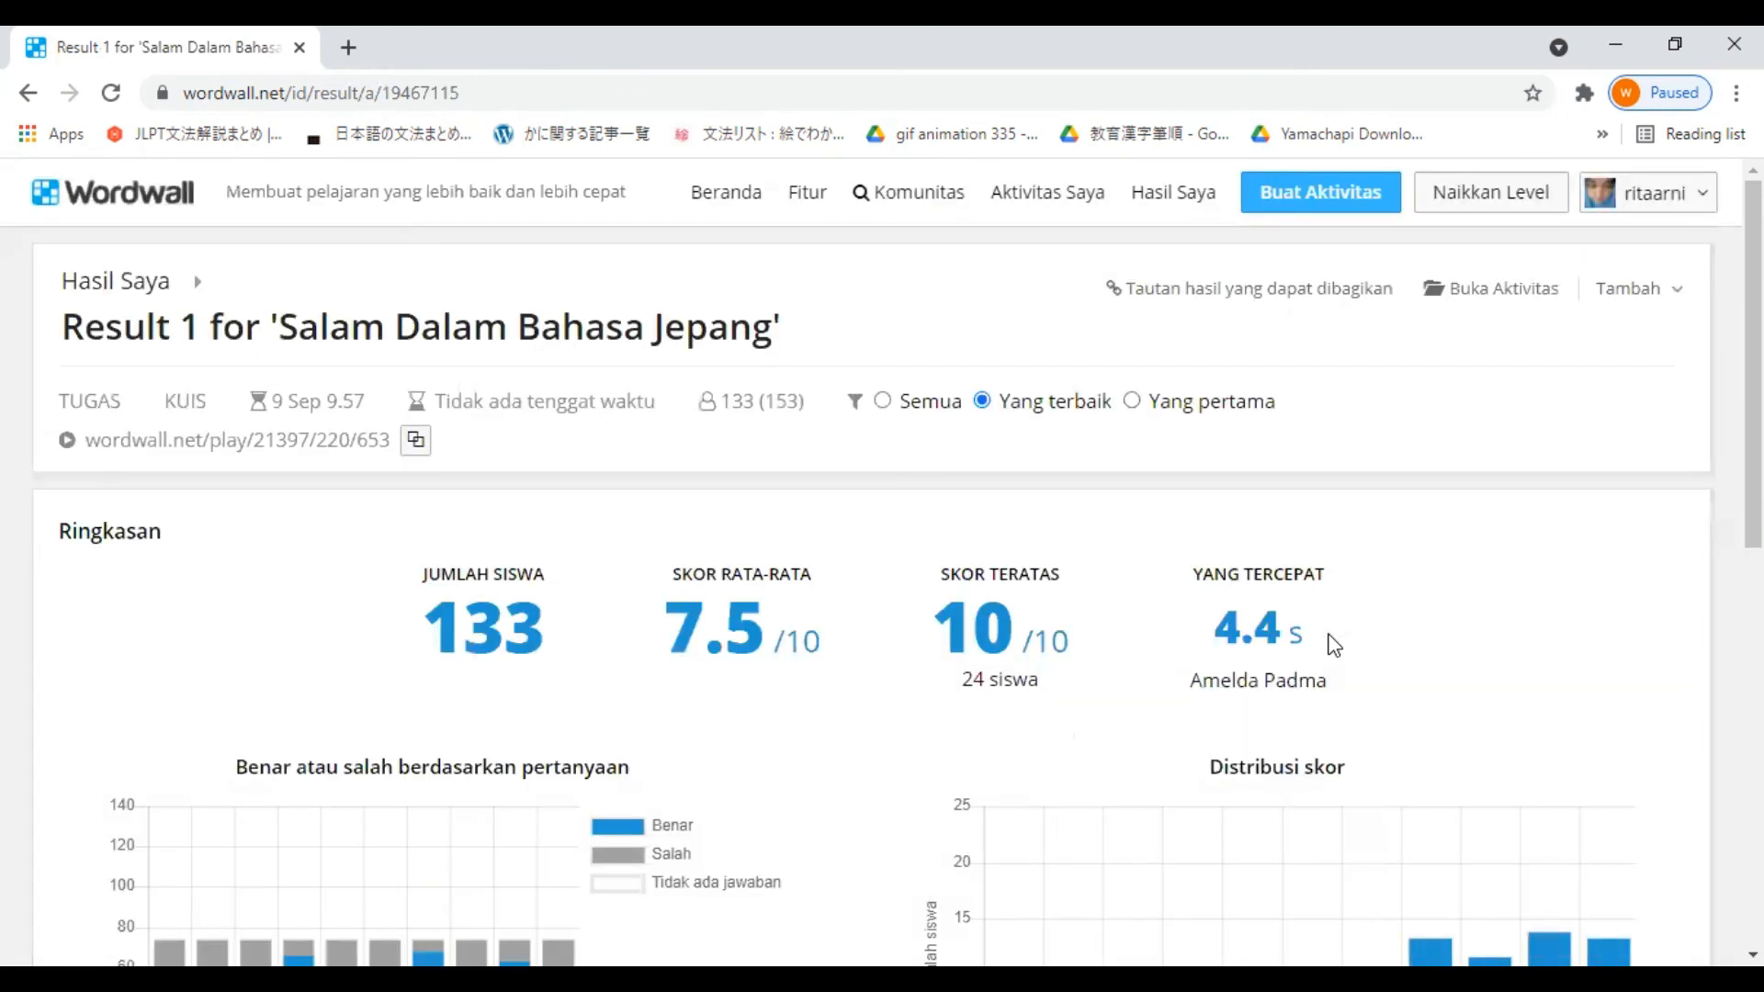
Step: Review the report's summary figures, answer and score distribution charts, results by question, and results by student through the last entry
{"action": "scroll", "coordinate": [894, 732], "scroll_direction": "down", "scroll_amount": 4}
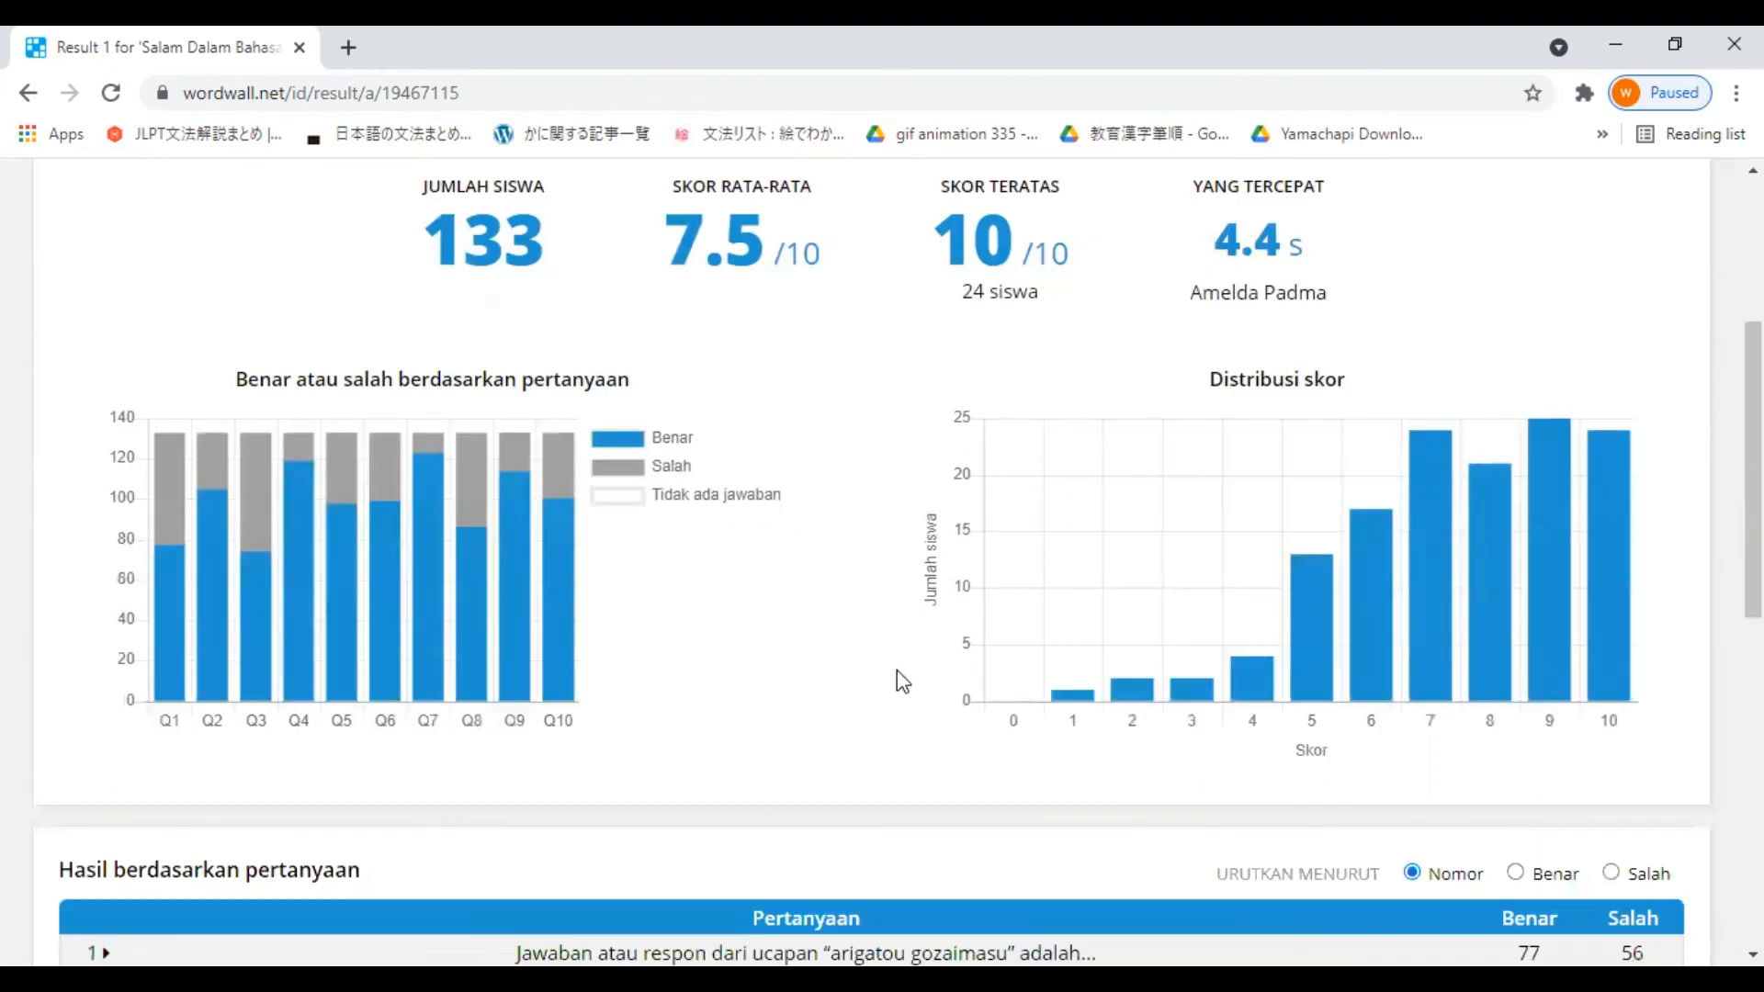
{"action": "scroll", "coordinate": [914, 520], "scroll_direction": "up", "scroll_amount": 1}
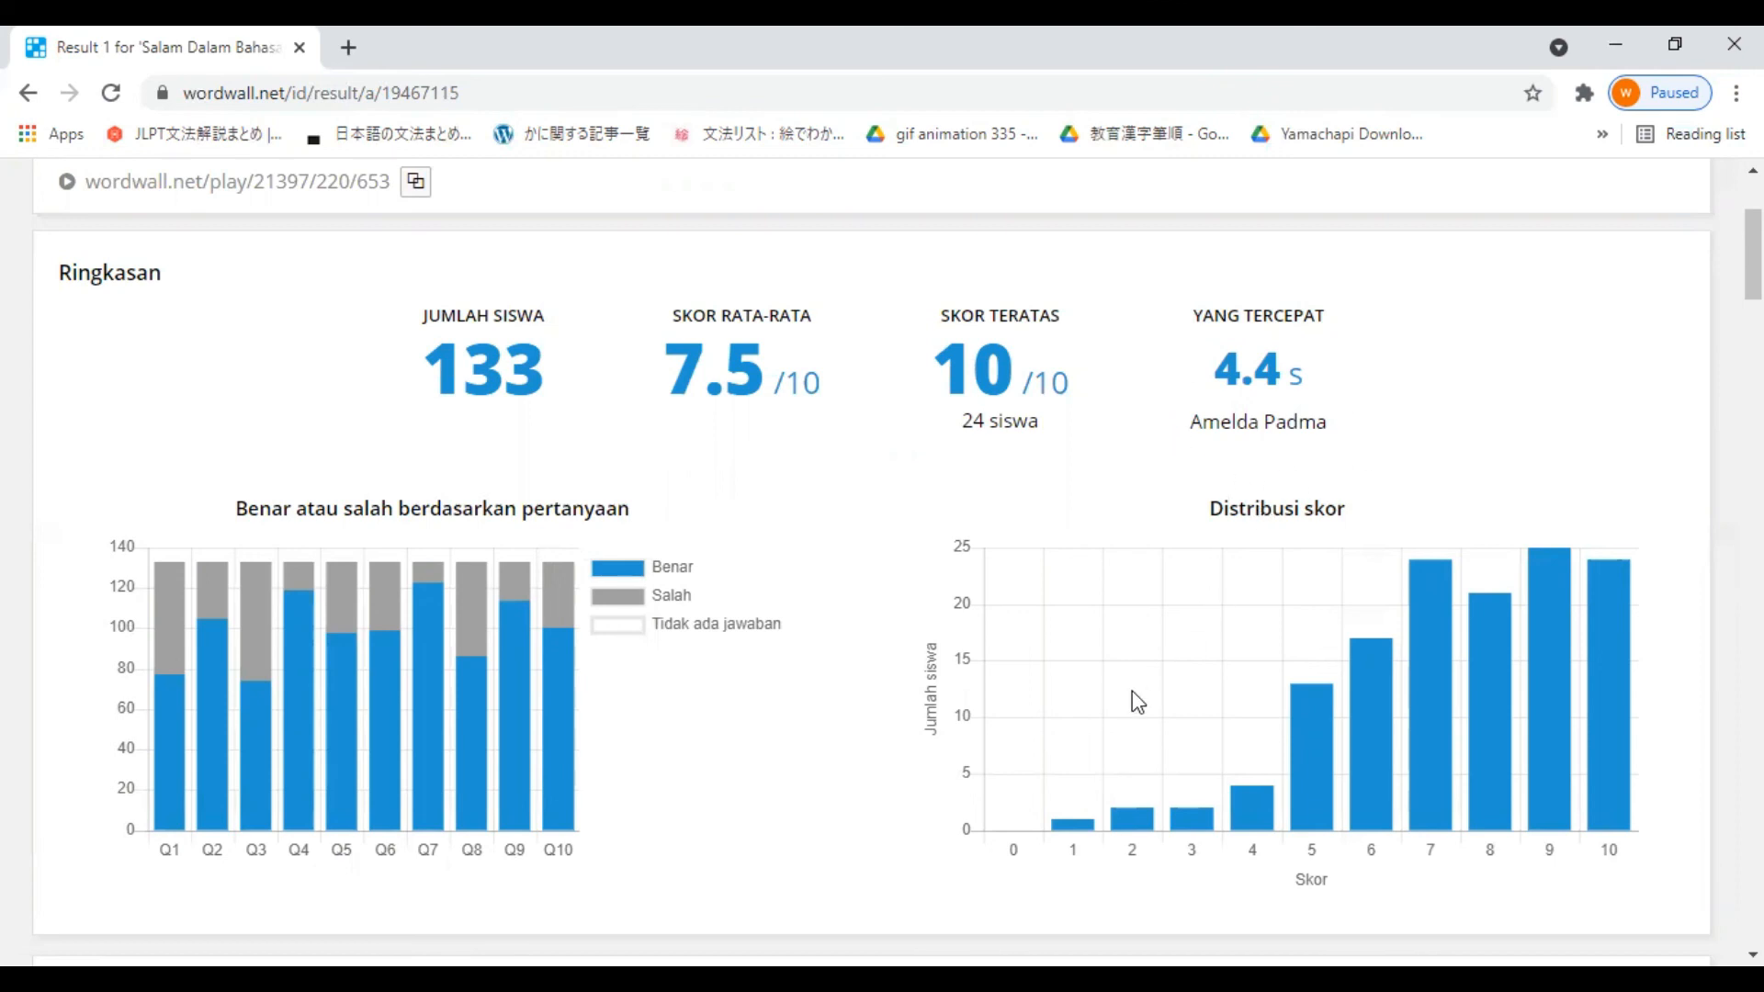
{"action": "scroll", "coordinate": [1130, 694], "scroll_direction": "down", "scroll_amount": 3}
{"action": "scroll", "coordinate": [998, 669], "scroll_direction": "down", "scroll_amount": 1}
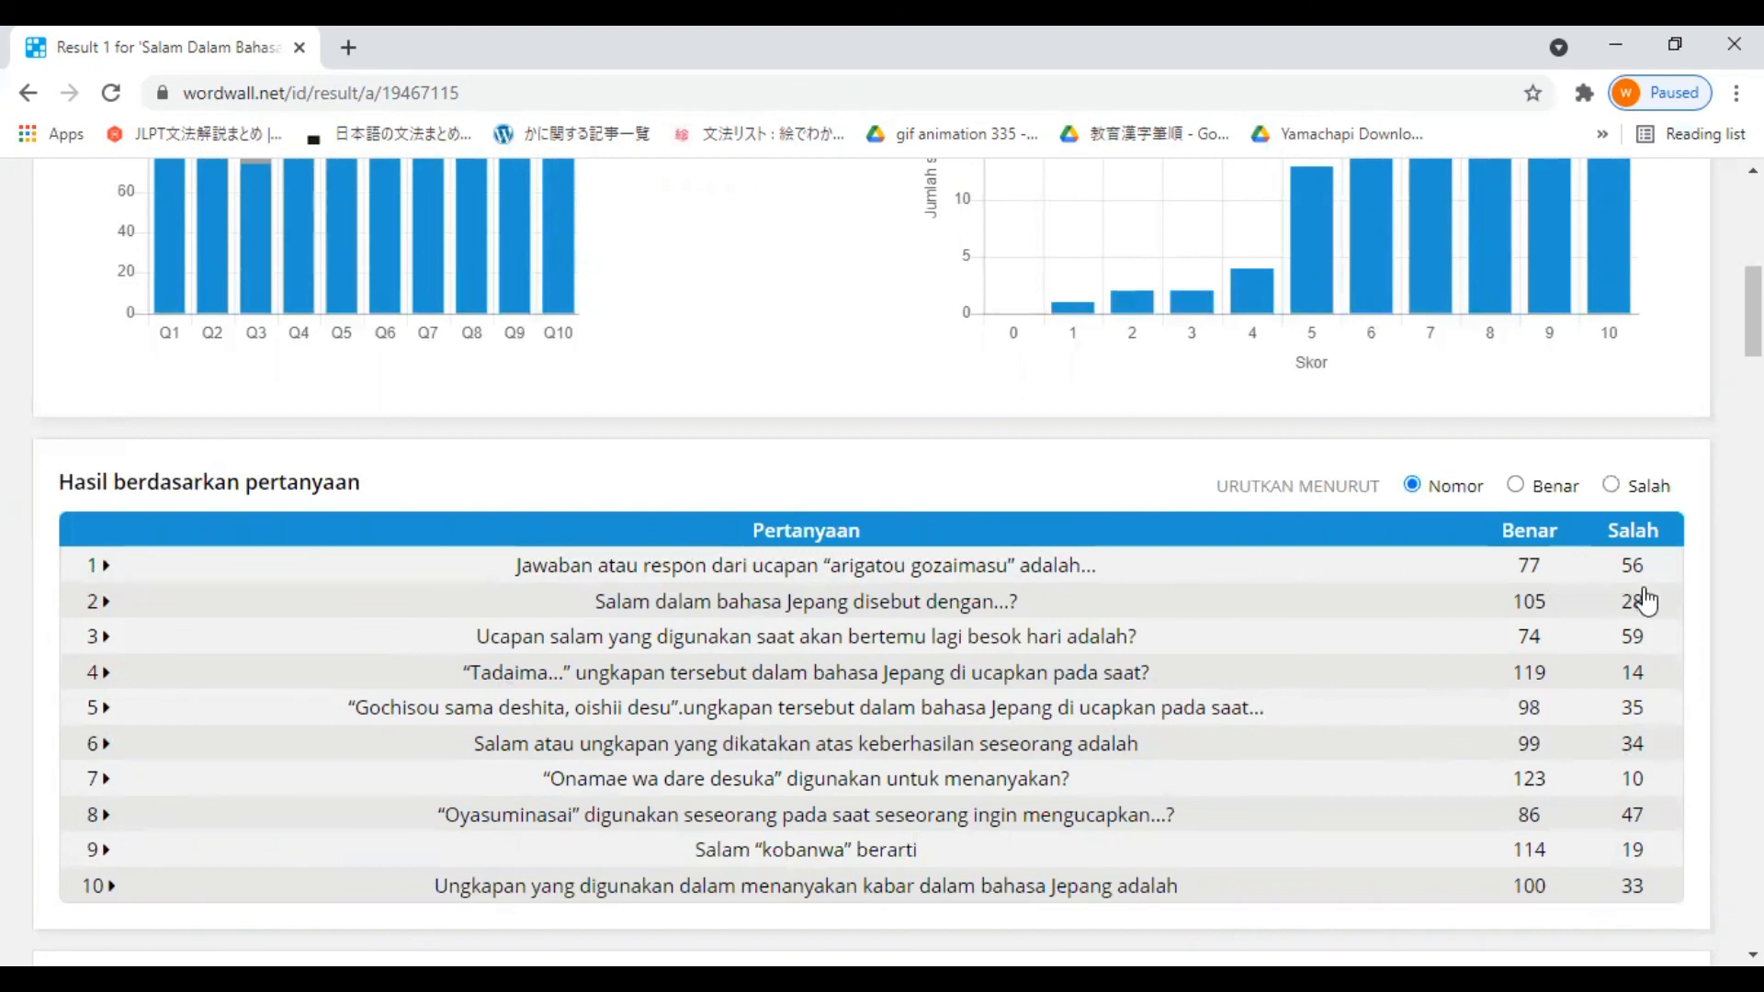
{"action": "scroll", "coordinate": [1309, 701], "scroll_direction": "down", "scroll_amount": 5}
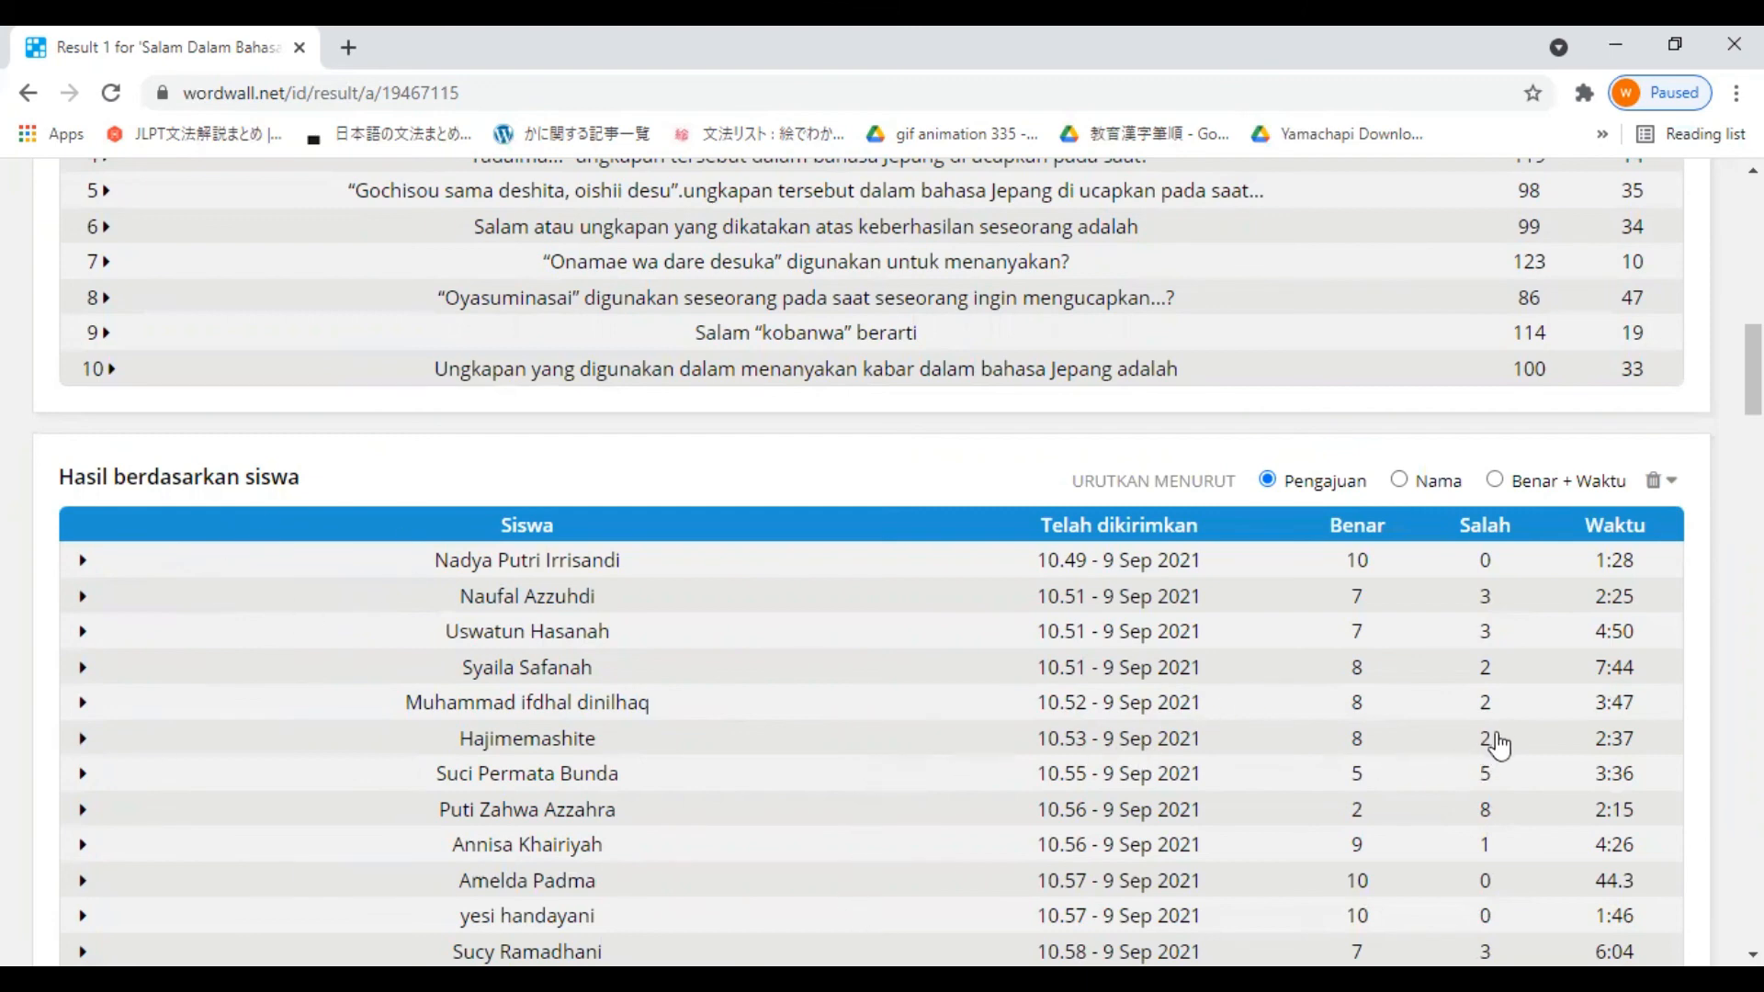
{"action": "scroll", "coordinate": [1499, 746], "scroll_direction": "down", "scroll_amount": 1}
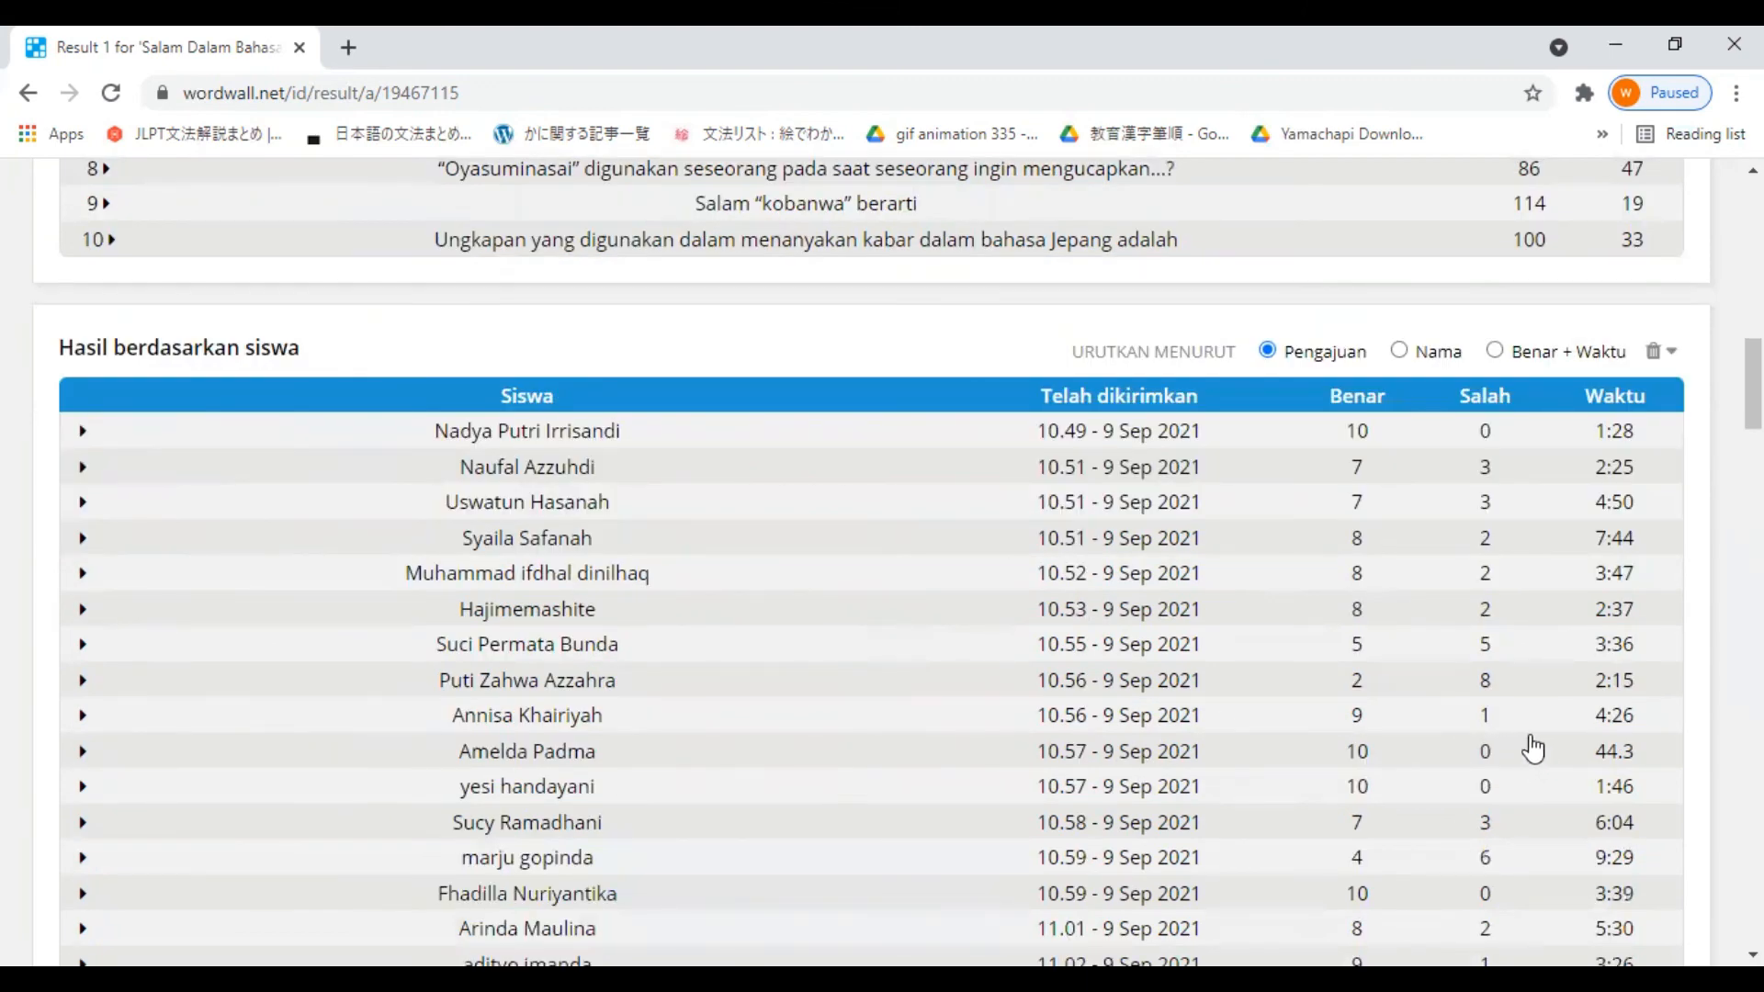
{"action": "scroll", "coordinate": [1474, 584], "scroll_direction": "down", "scroll_amount": 3}
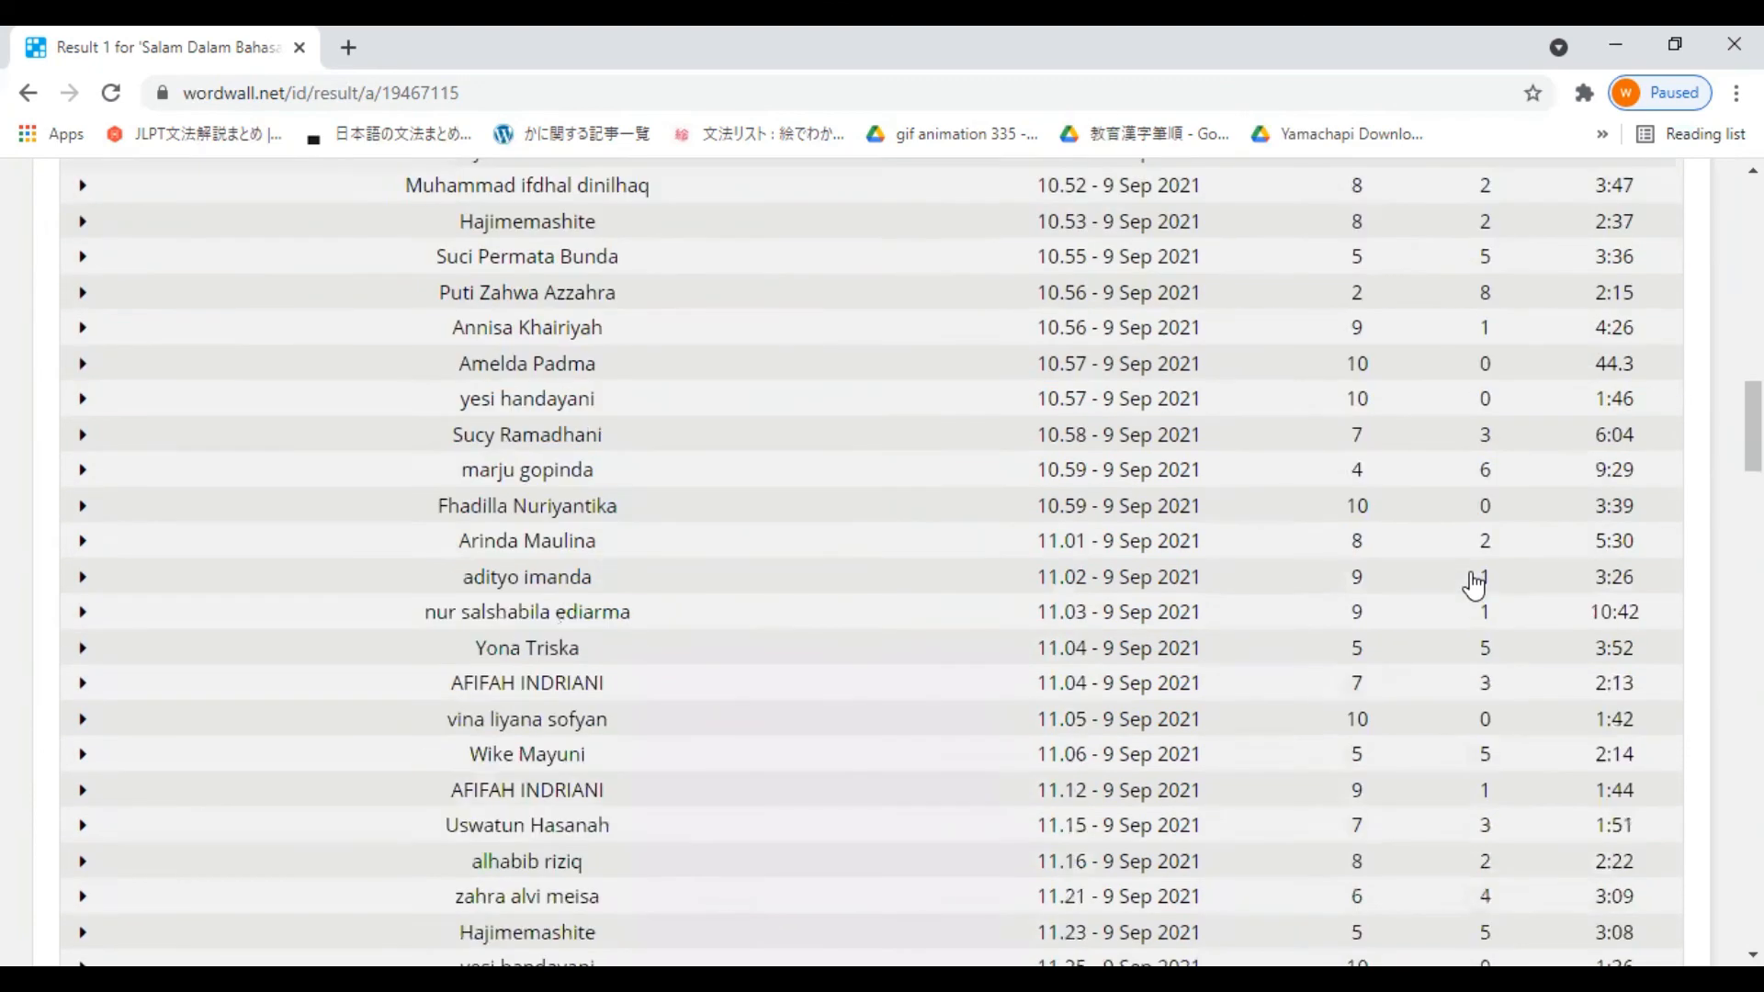
{"action": "scroll", "coordinate": [1475, 584], "scroll_direction": "down", "scroll_amount": 20}
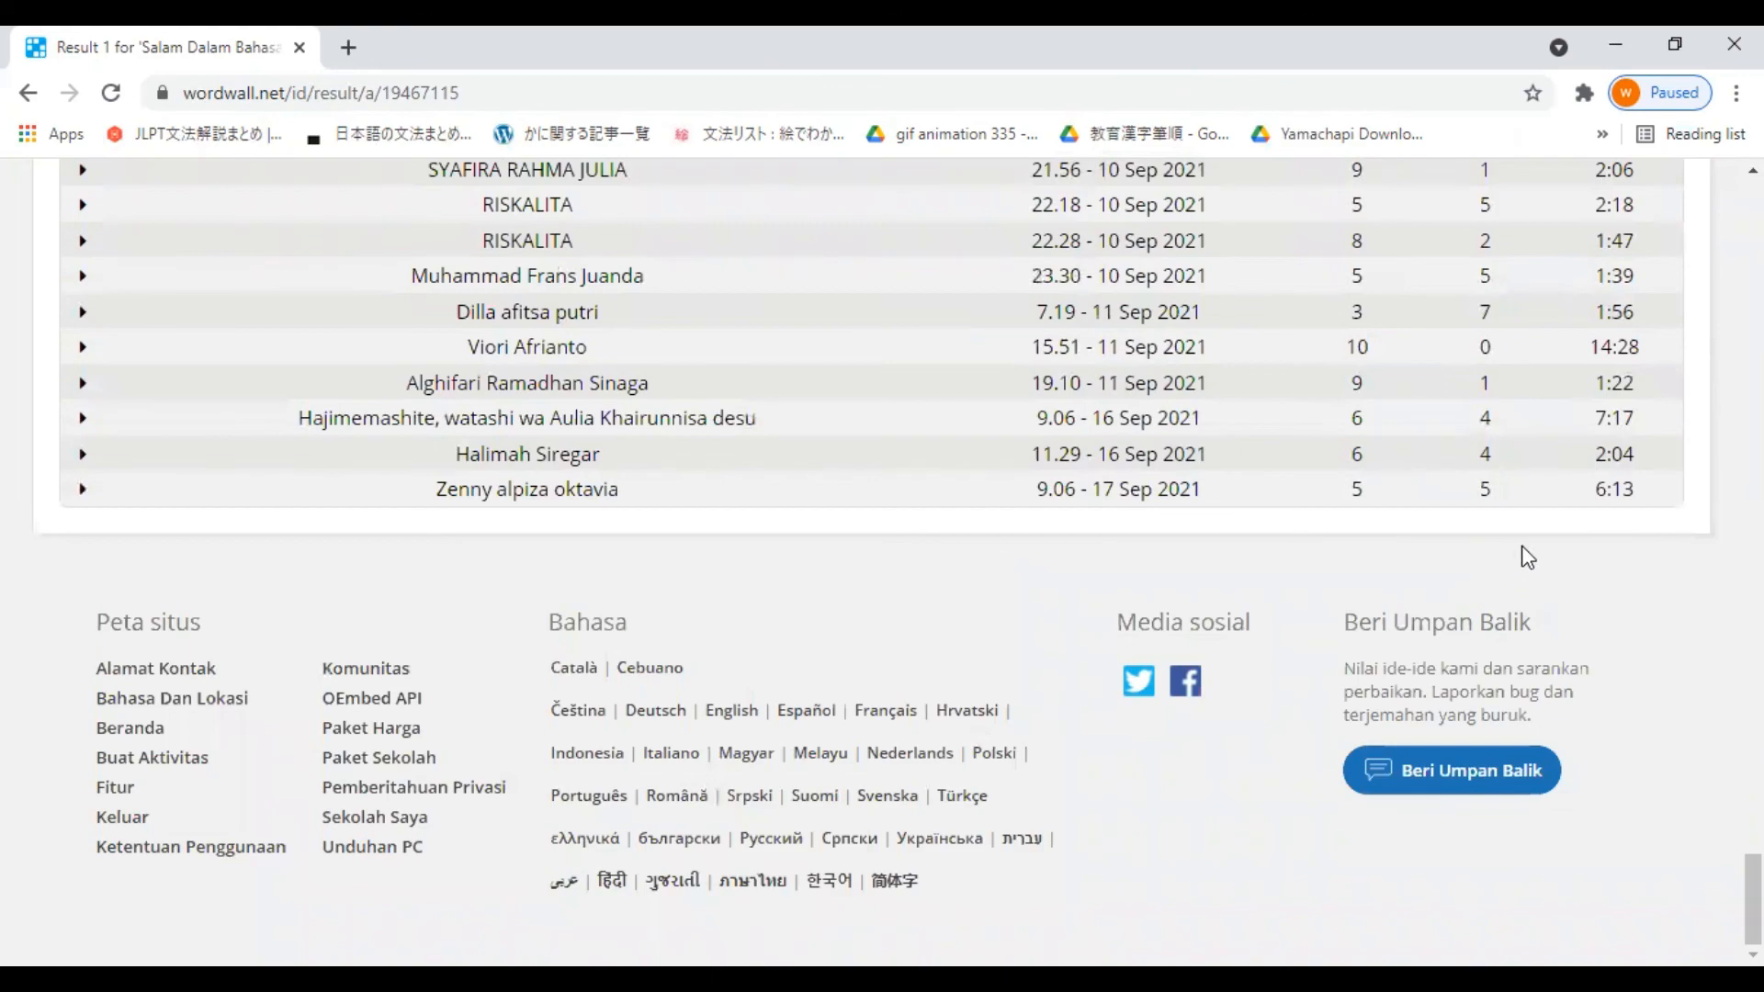
Step: Return to the Hasil Saya list and open the Aktivitas Saya overview
{"action": "scroll", "coordinate": [1525, 552], "scroll_direction": "up", "scroll_amount": 15}
{"action": "scroll", "coordinate": [1484, 614], "scroll_direction": "up", "scroll_amount": 20}
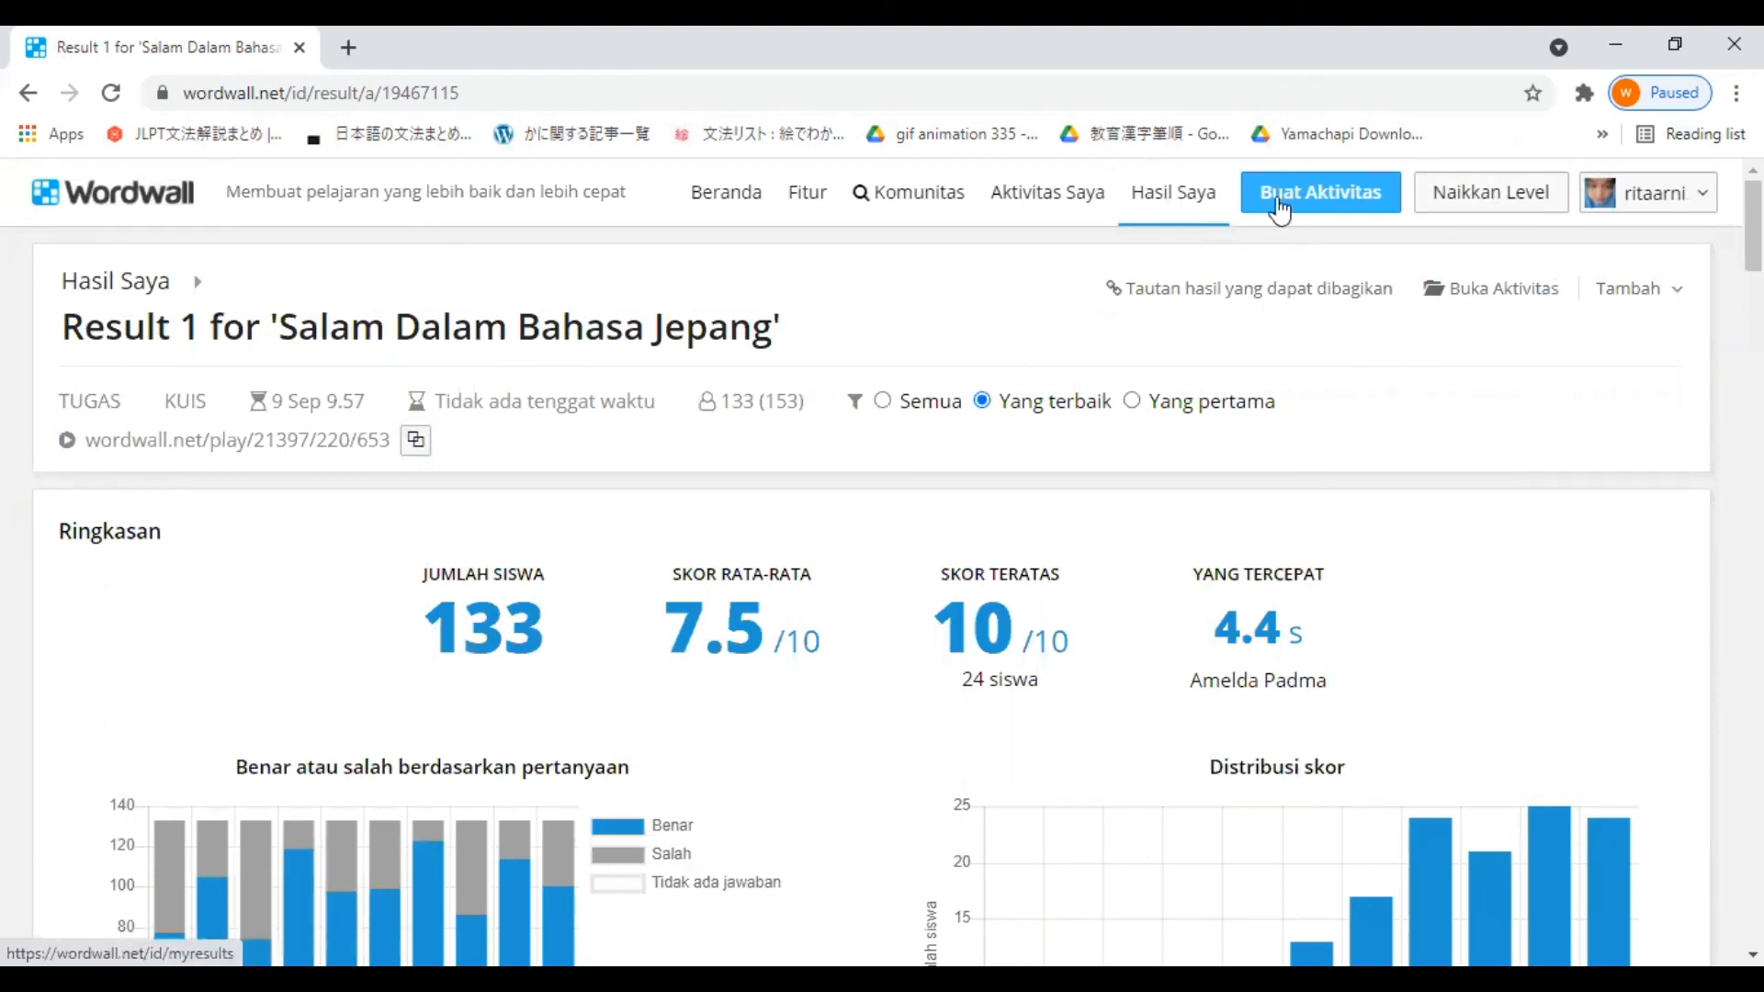
{"action": "left_click", "coordinate": [1170, 197]}
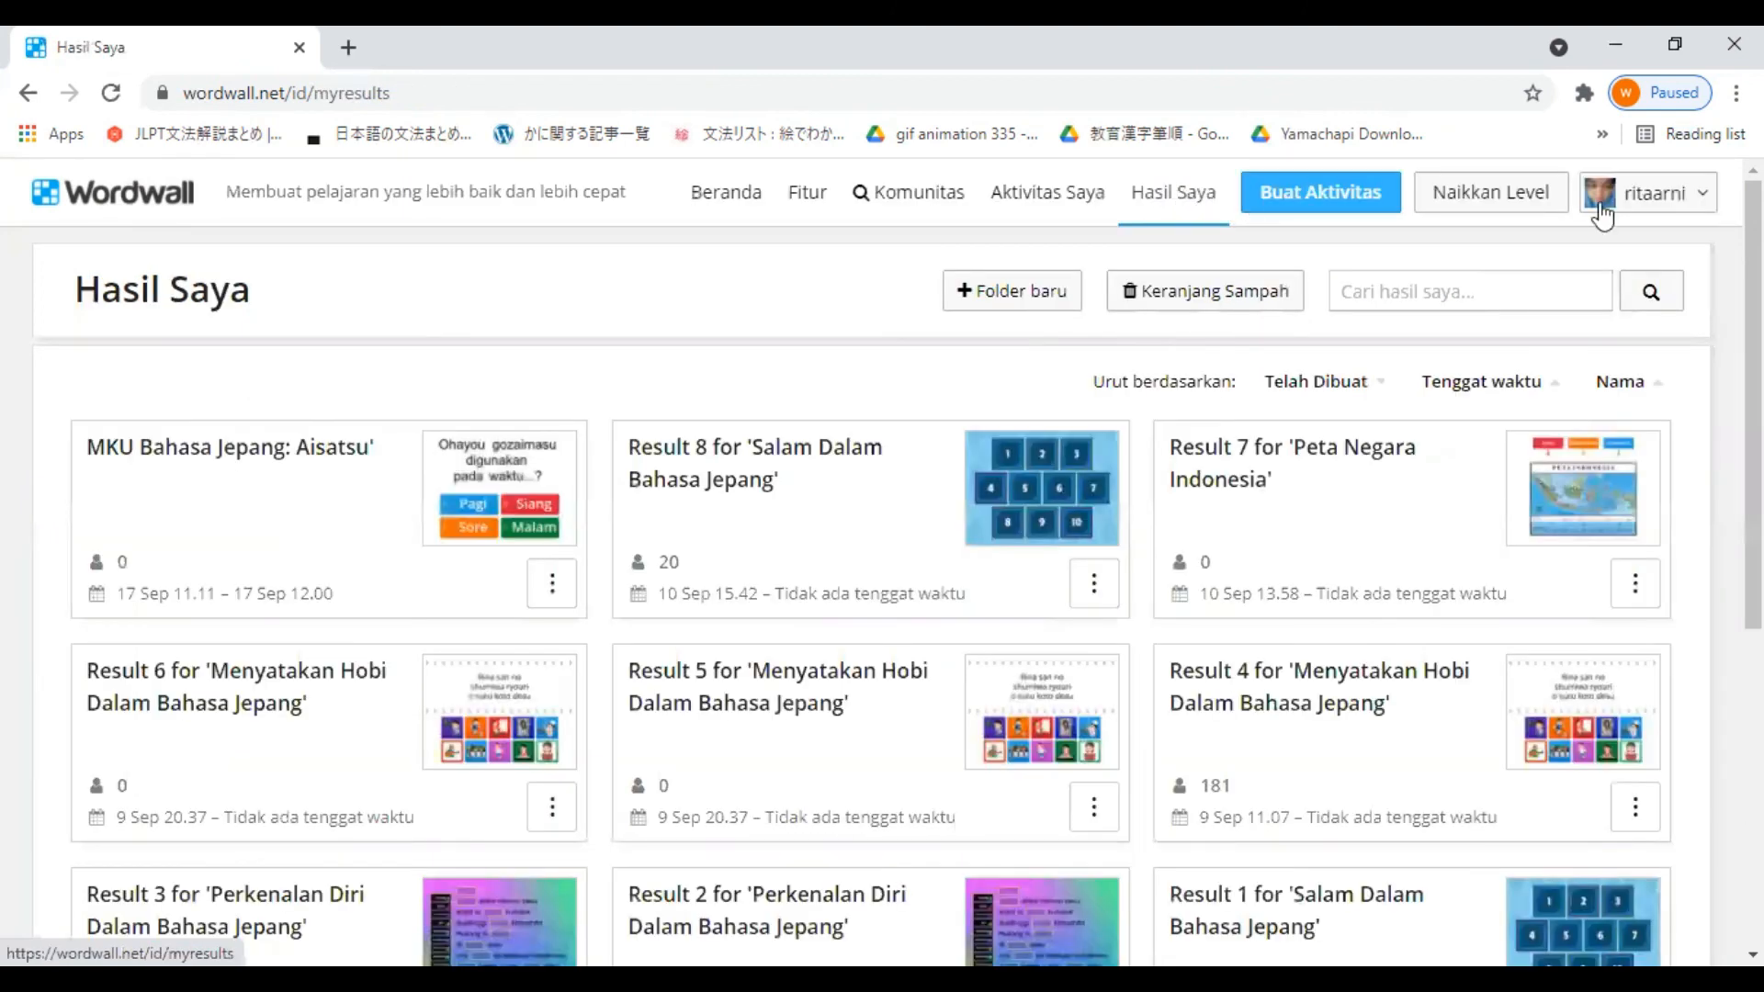
{"action": "left_click", "coordinate": [1054, 194]}
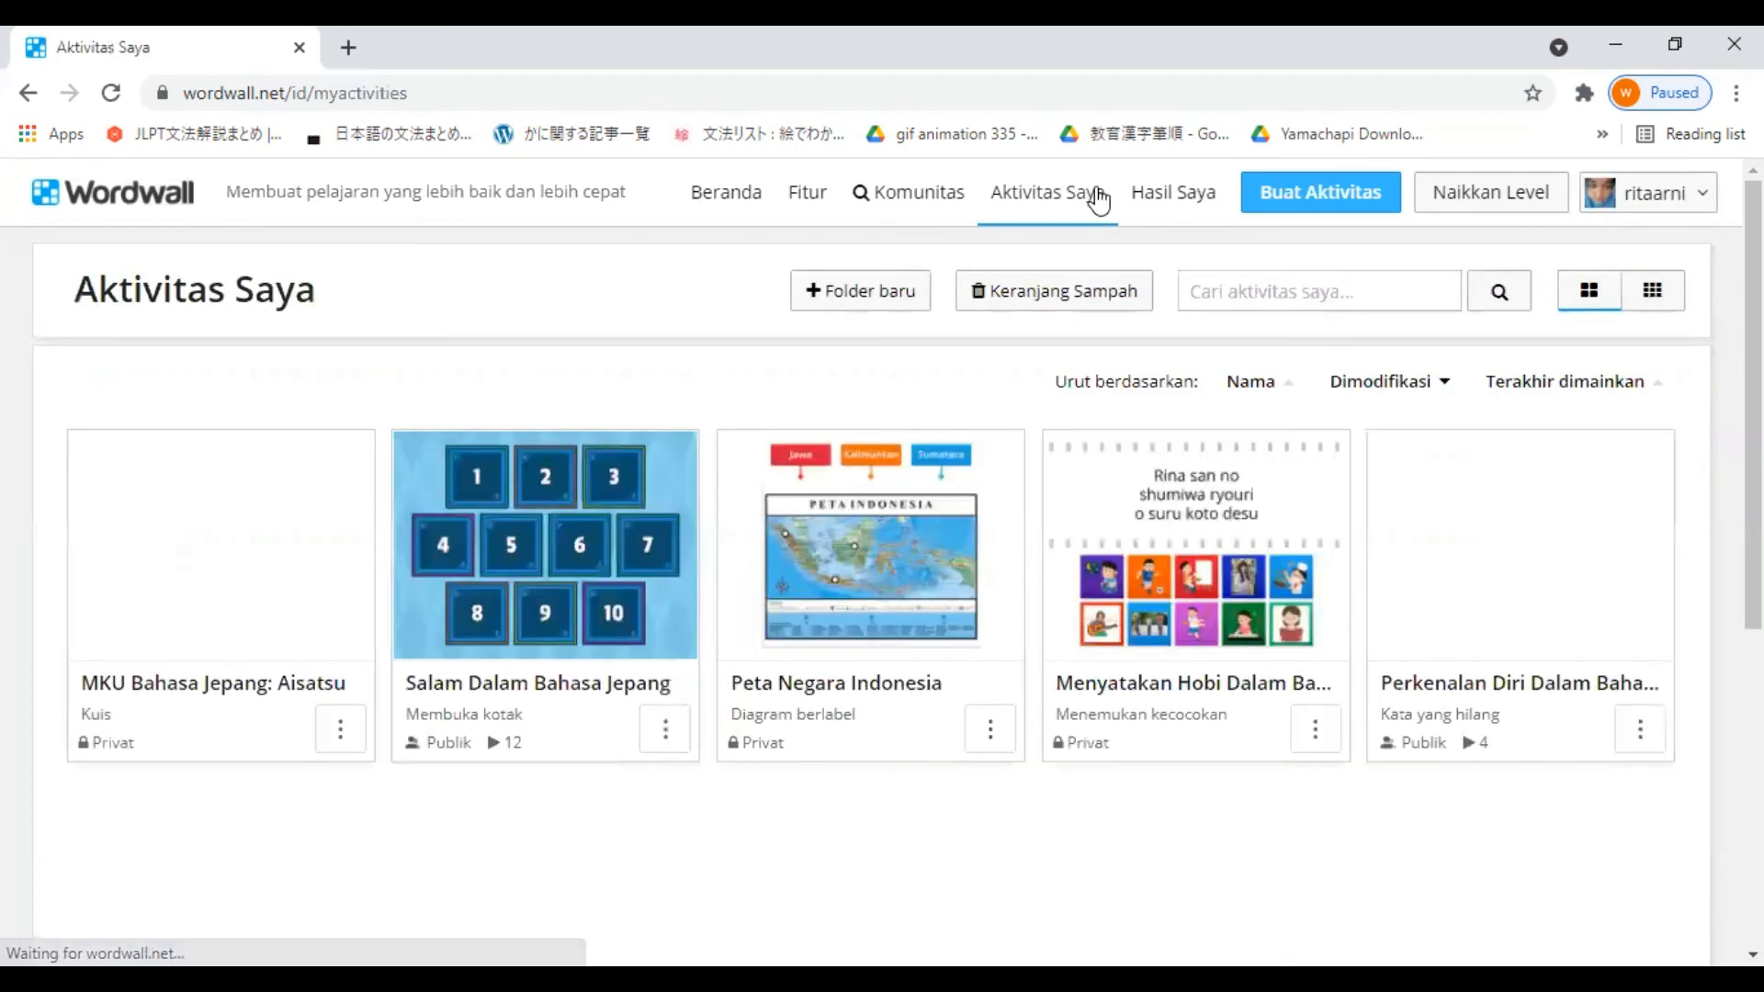